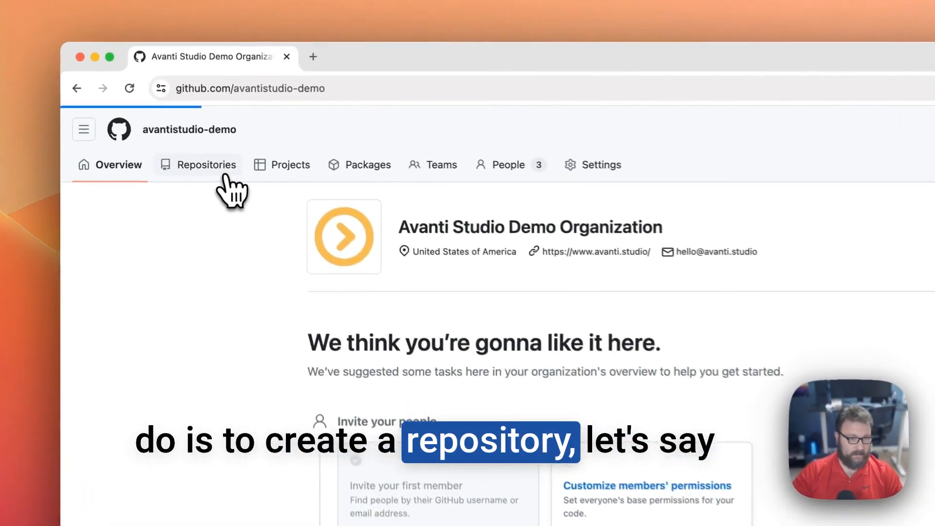
Step: Create a private repository named "app" in the avantistudio-demo organization, initialized with a README file
click(201, 146)
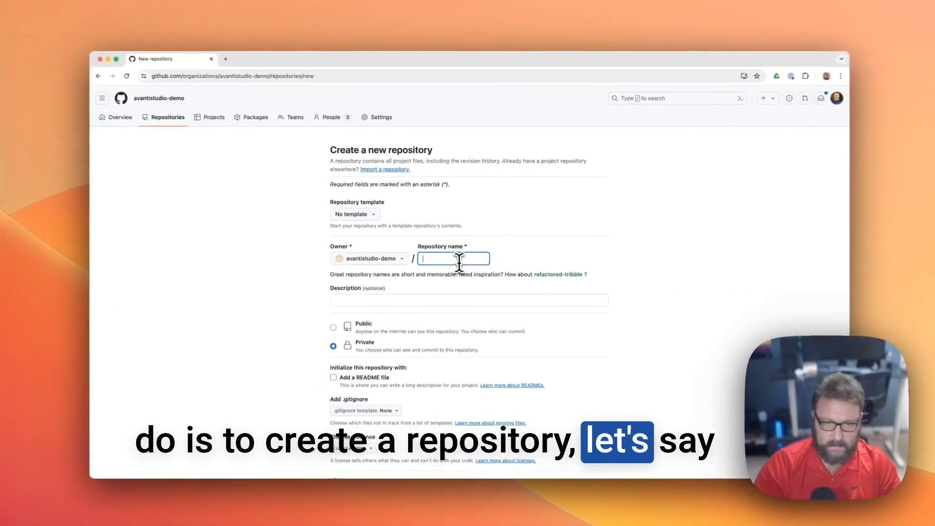
text(ppp)
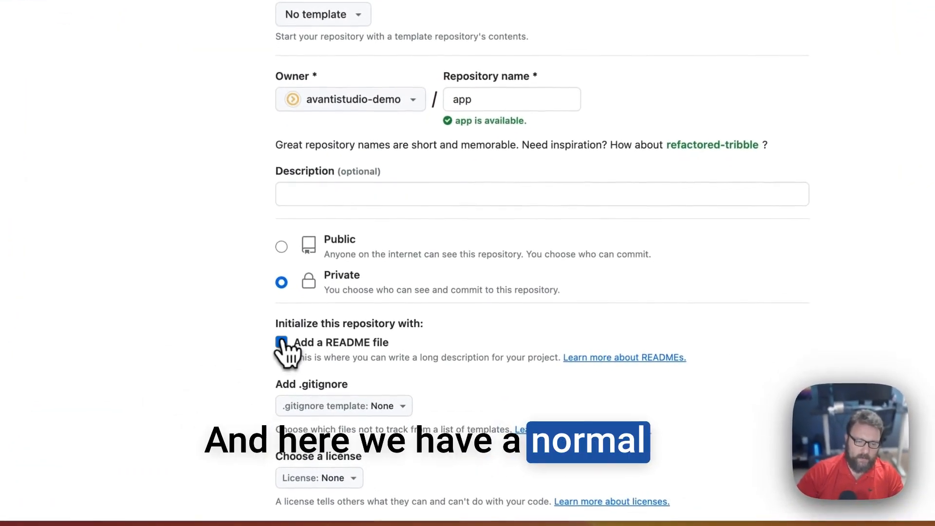
click(336, 378)
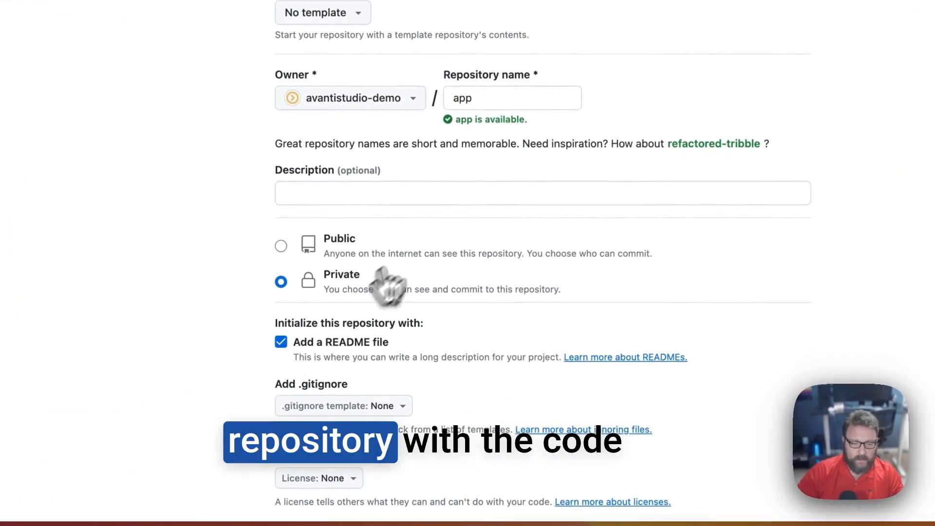
scroll(424, 200, down, 5)
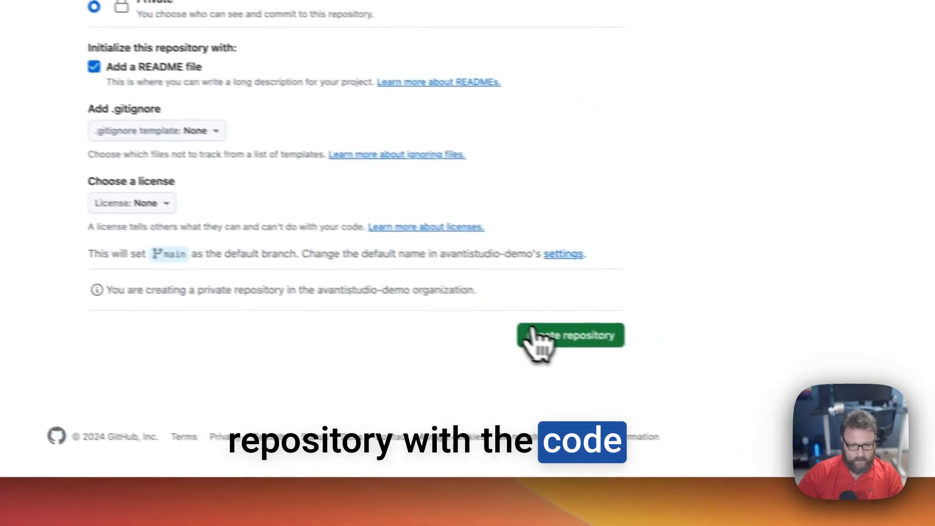
click(539, 335)
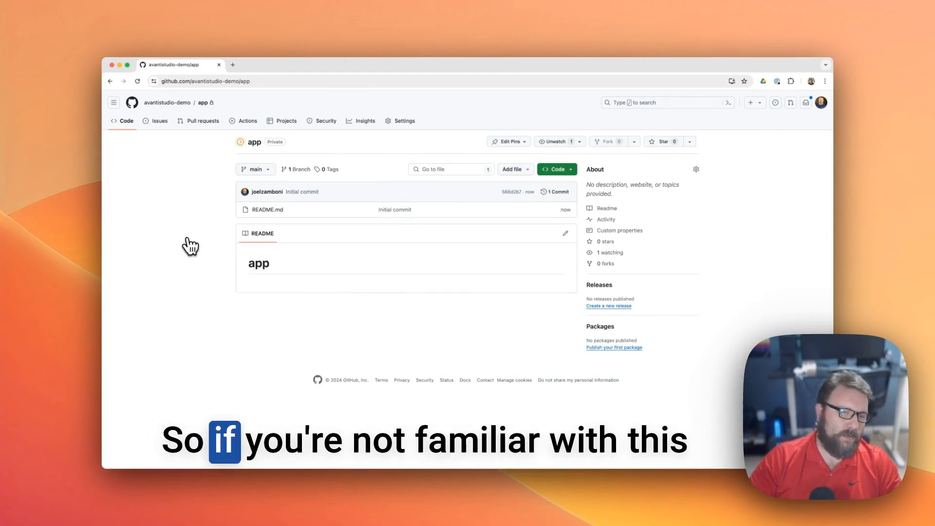
Step: Submit a new issue in the app repository titled "Let's managed Projects in GitHub"
click(160, 122)
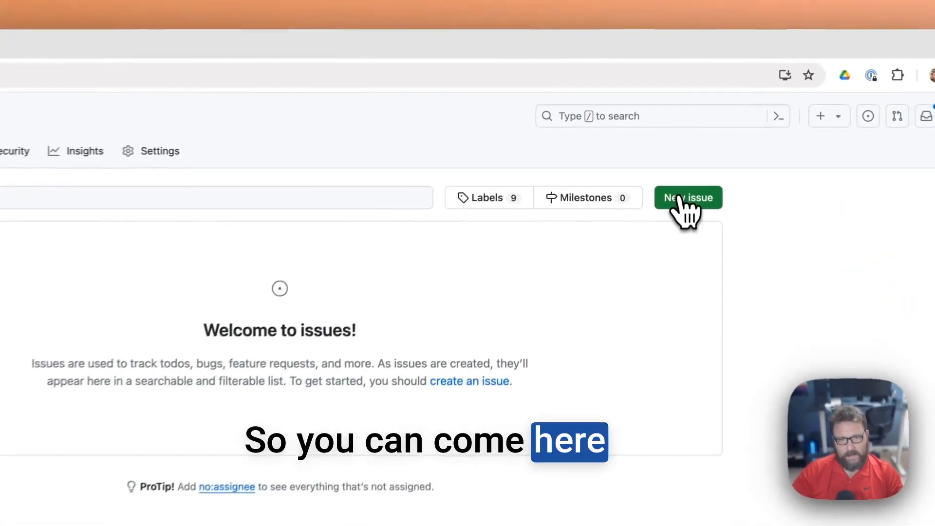
click(681, 145)
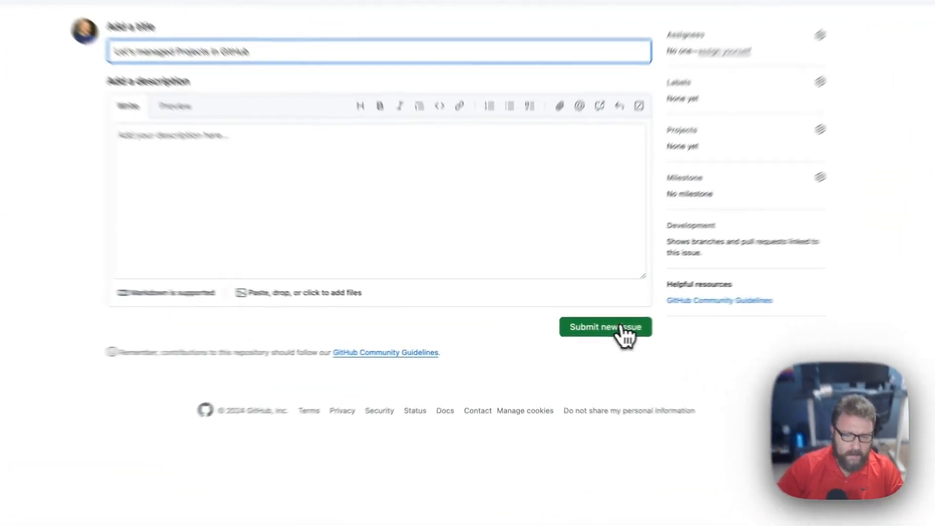
click(577, 329)
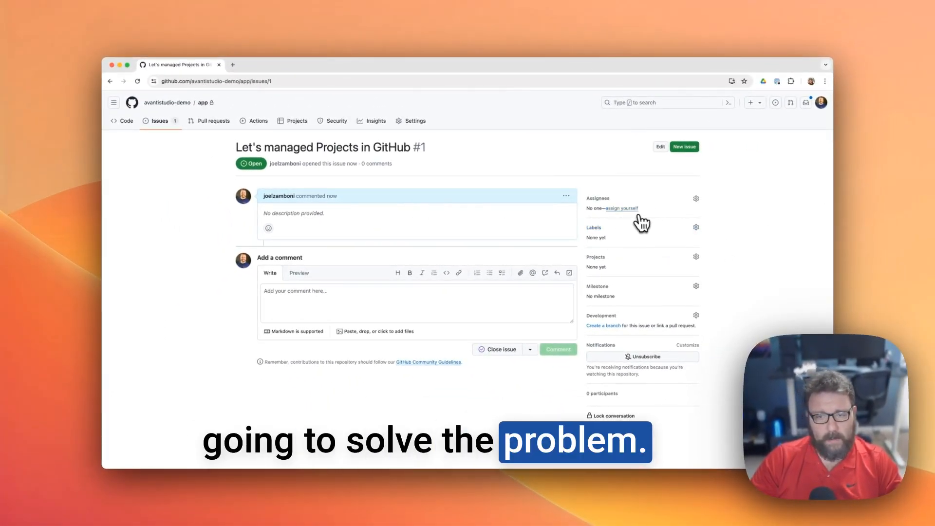
Step: Review the assignee suggestions and label choices offered for the new issue
click(678, 210)
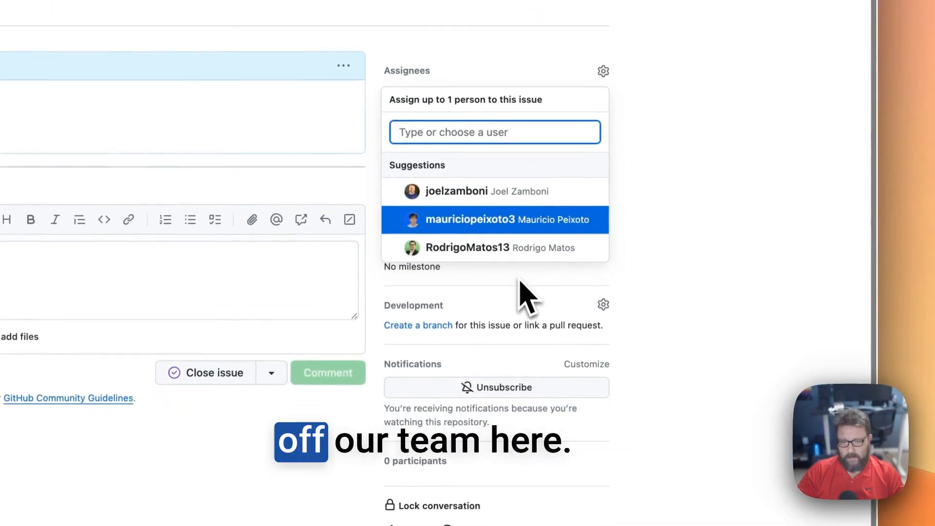
click(627, 251)
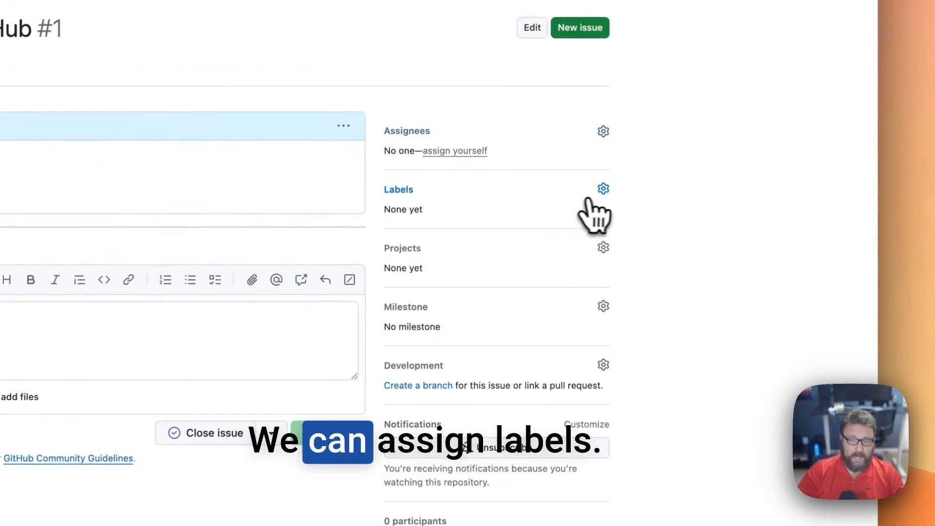
click(603, 192)
click(726, 288)
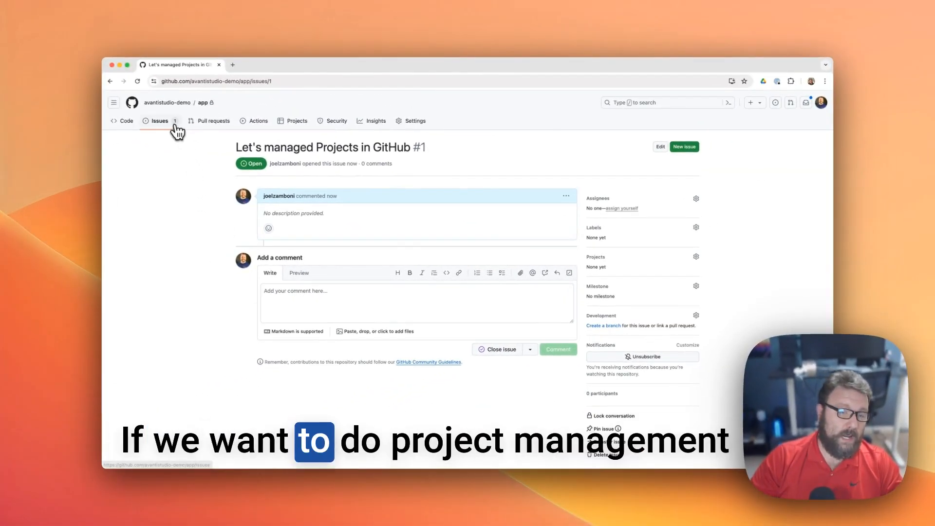
Step: Create an issue label named "story" in the app repository, with a randomly generated purple color instead of red
click(175, 128)
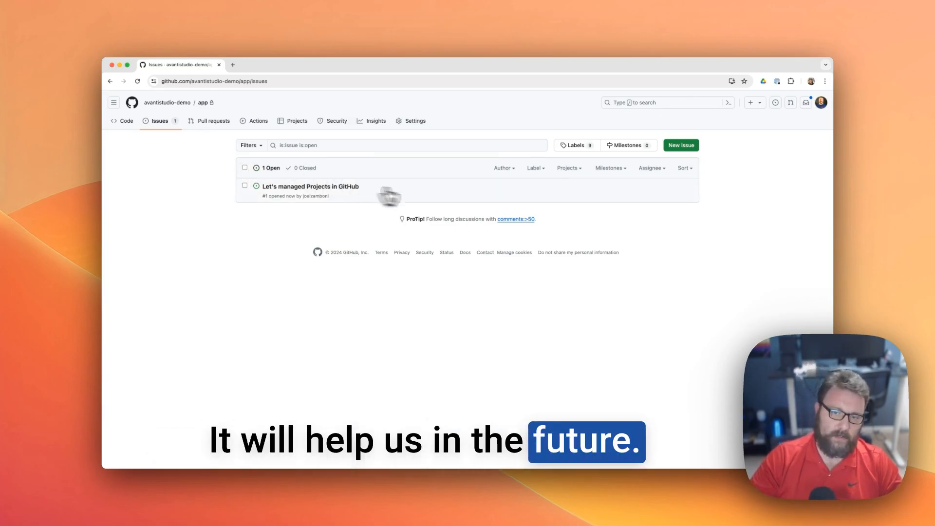
click(577, 145)
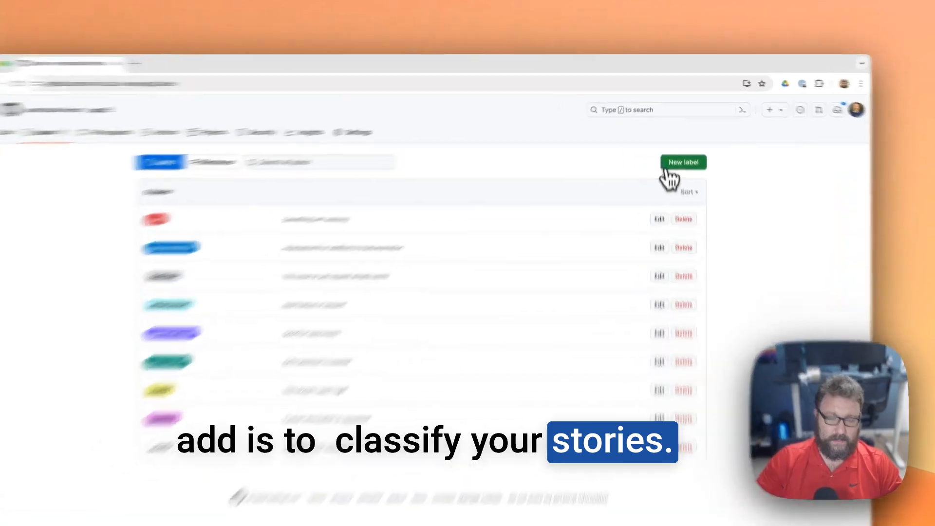
click(667, 149)
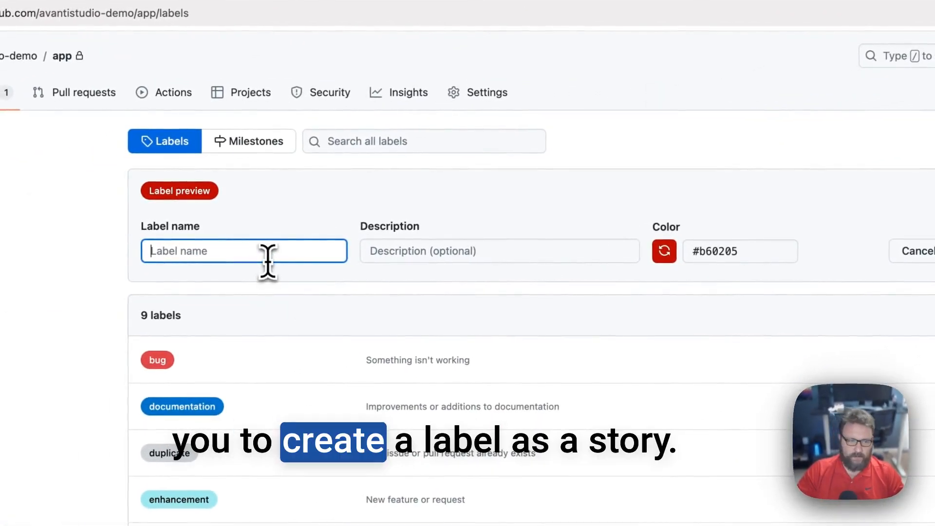
text(story)
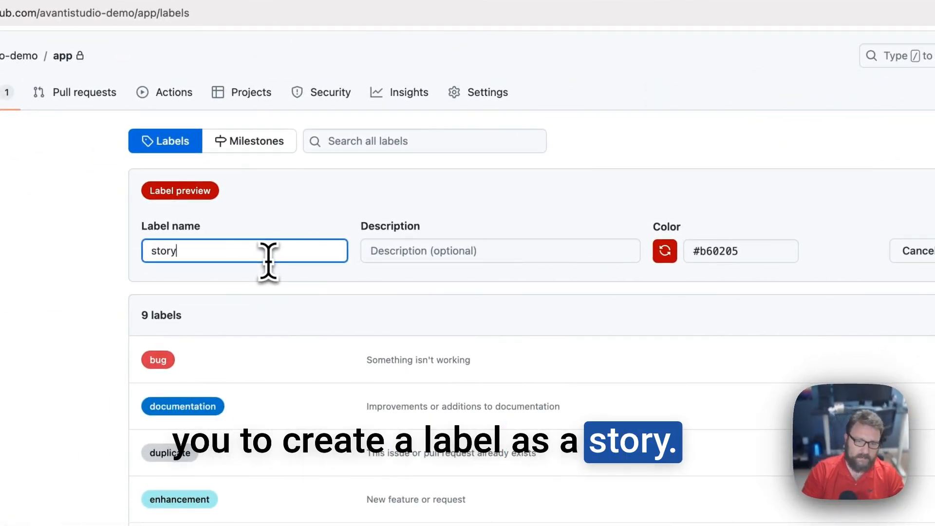
click(664, 253)
click(663, 253)
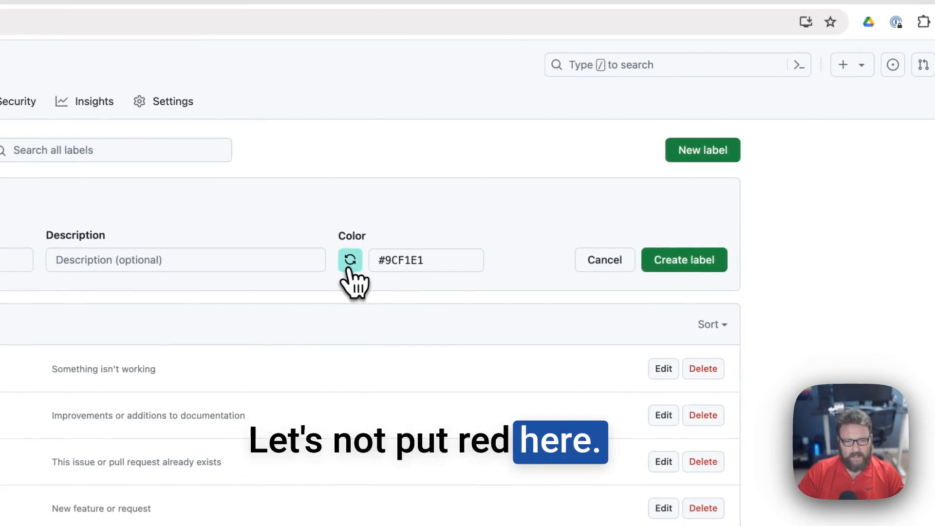
click(662, 262)
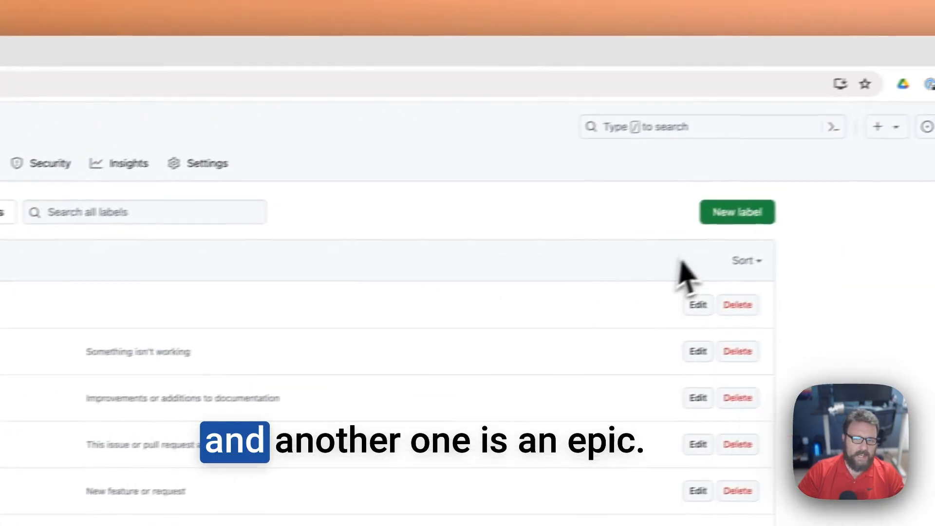
Step: Create another issue label named "epic", keeping the suggested green color #4BE70E
click(717, 217)
text(epic)
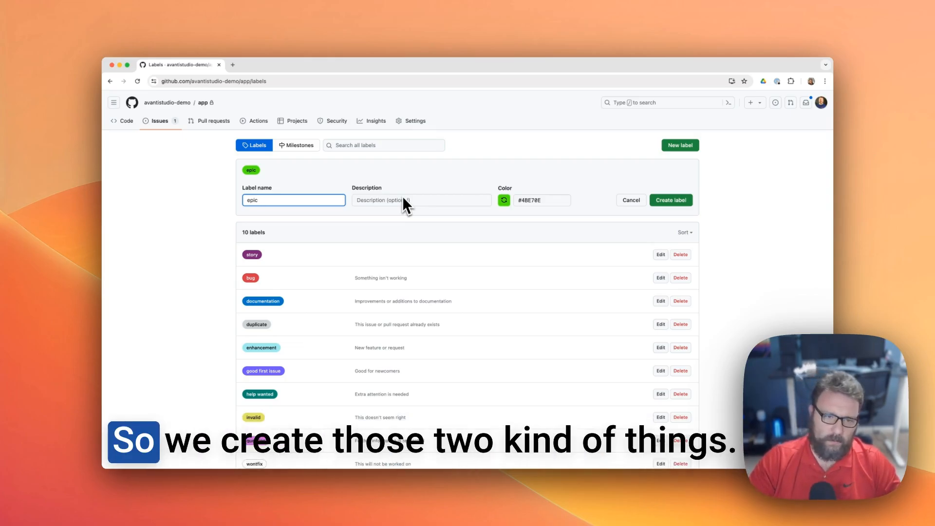
click(671, 204)
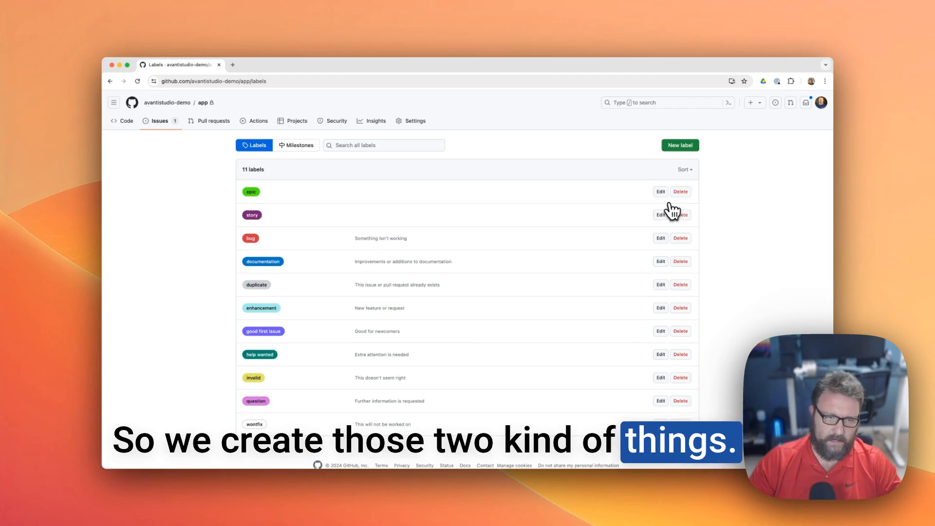
Step: Add an issue label named "spike" with the suggested dark red color #5F0A17
click(682, 147)
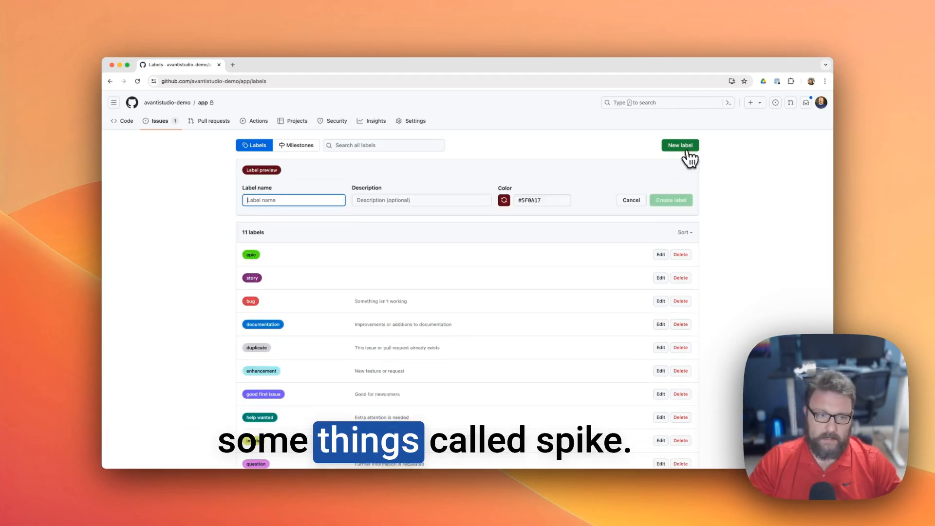
text(spike)
click(672, 201)
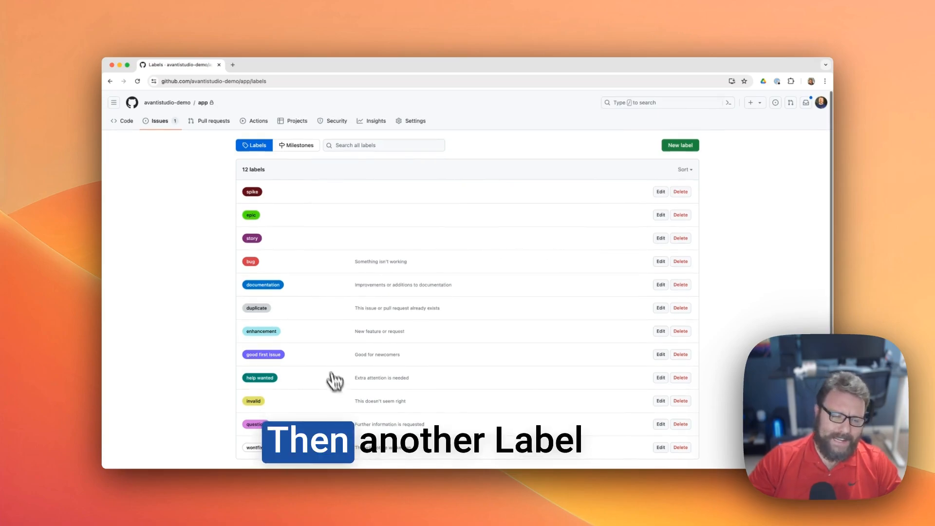
Step: Go to the avantistudio-demo organization's projects, look at the project templates section, and return to the project list
click(249, 261)
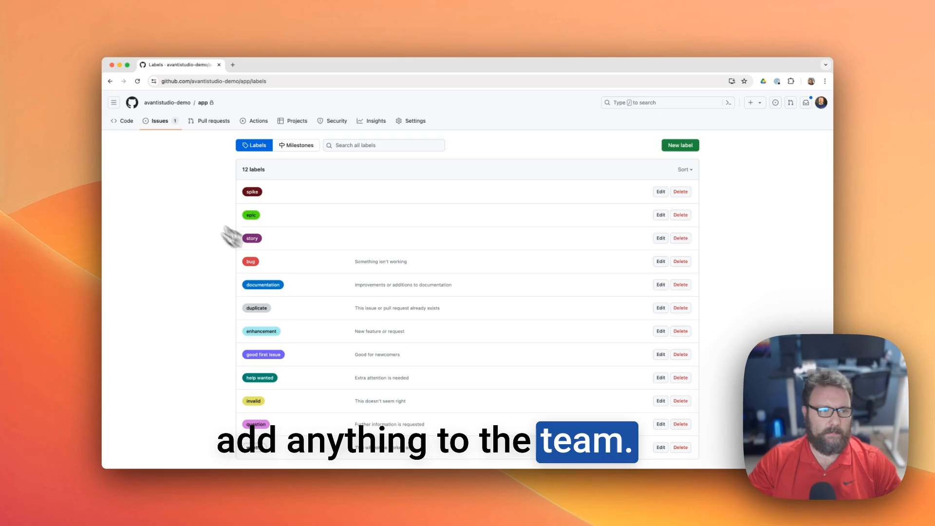
click(163, 129)
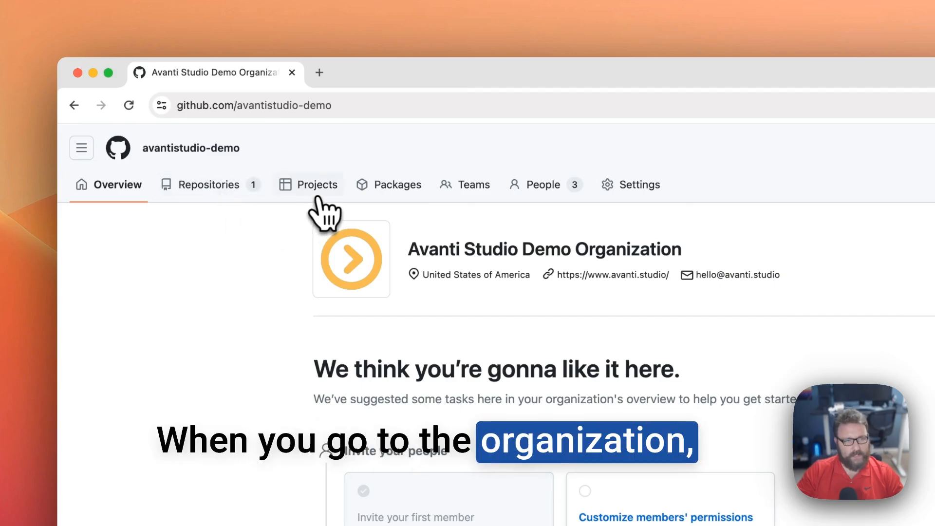
click(317, 196)
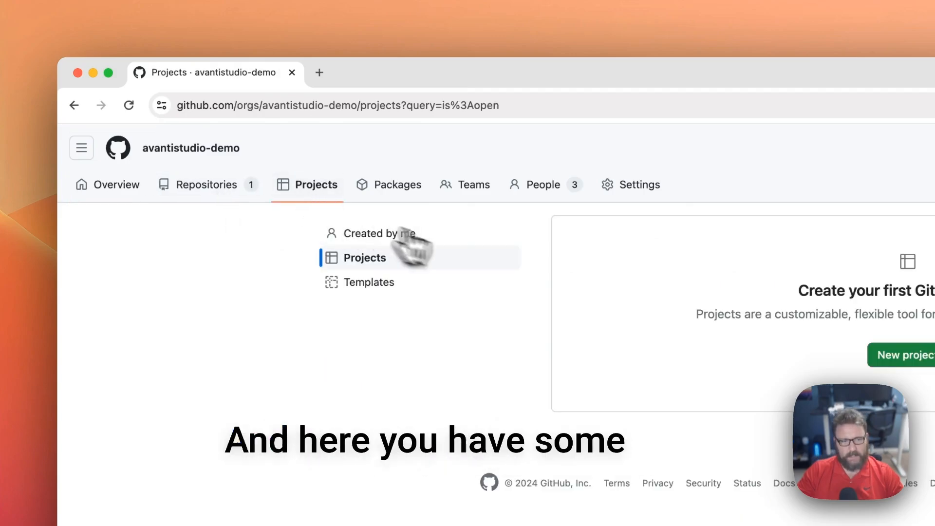
click(394, 280)
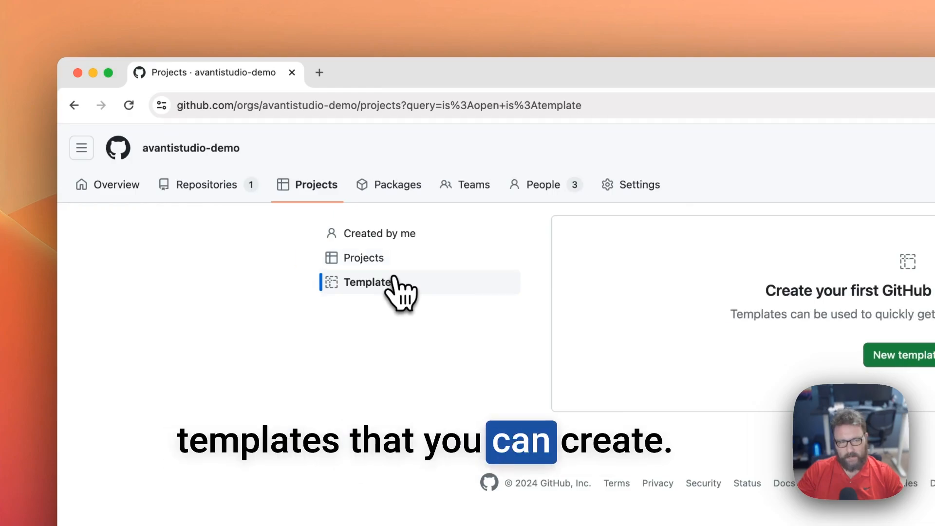
click(393, 264)
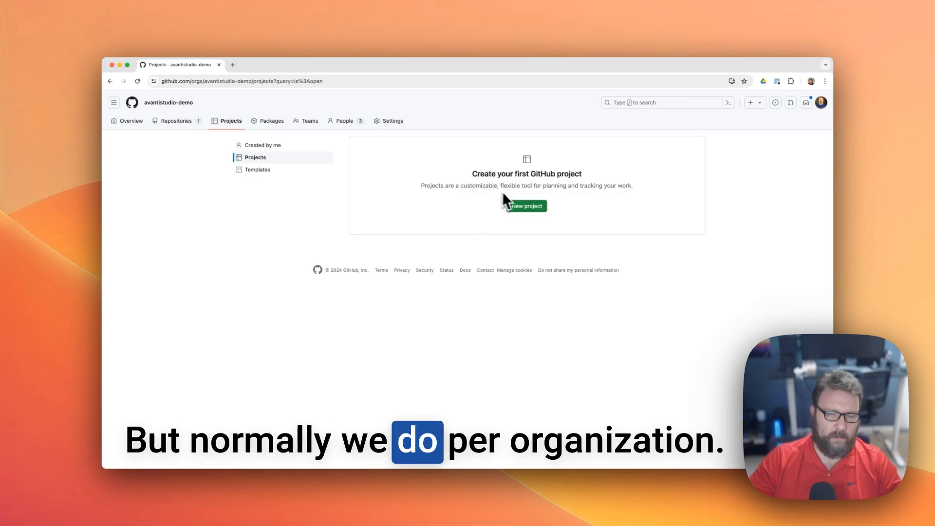
Step: Create an organization project from scratch with the Table layout and name it "Scrum"
click(524, 207)
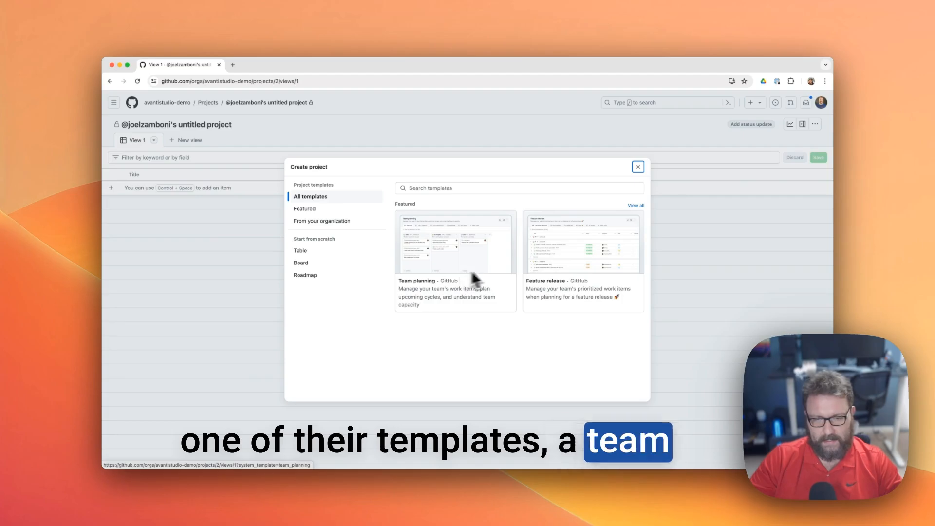
click(374, 209)
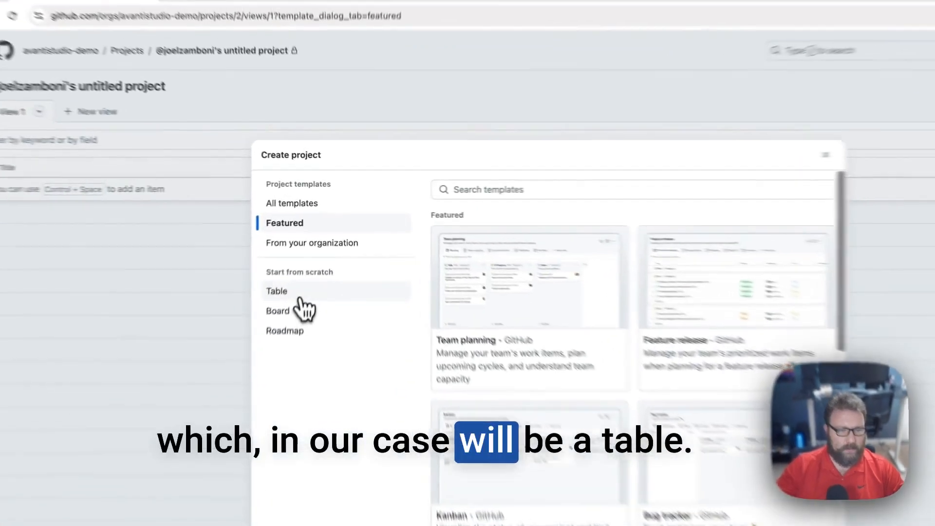
click(301, 250)
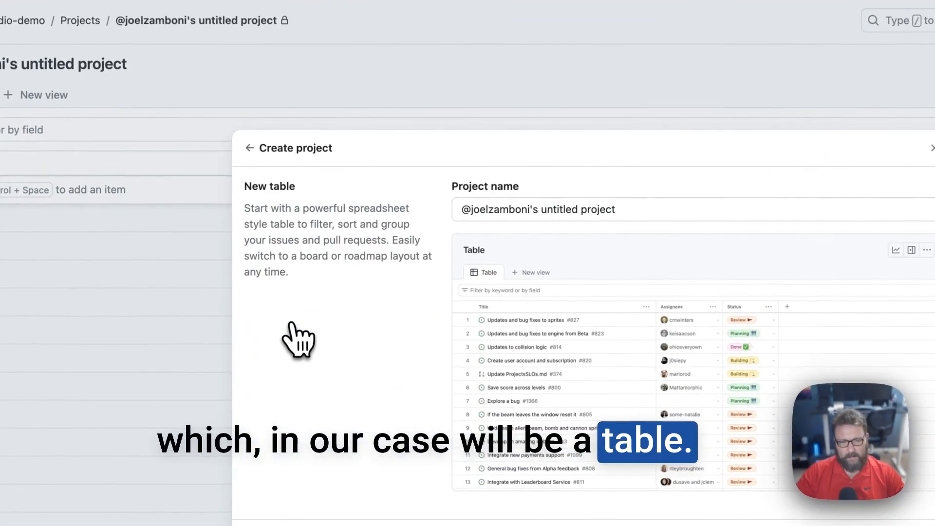
triple_click(608, 205)
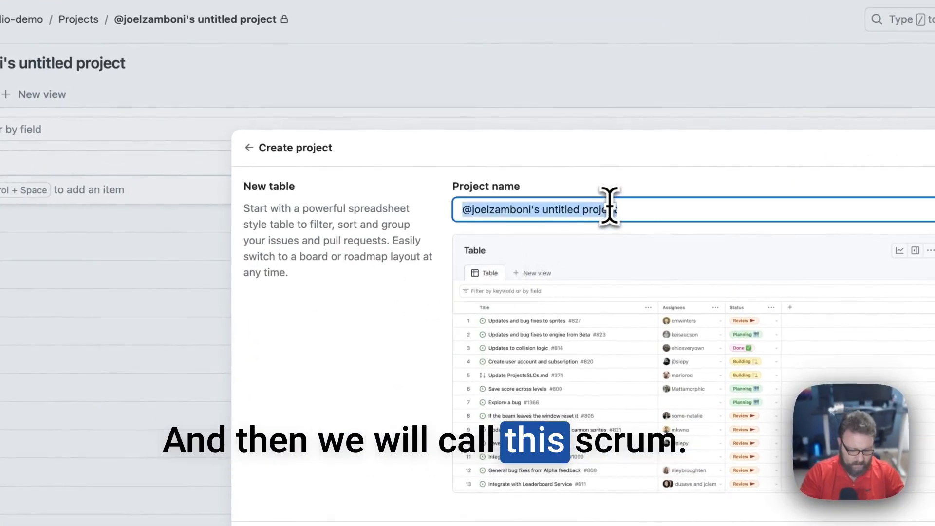
text(Scrum)
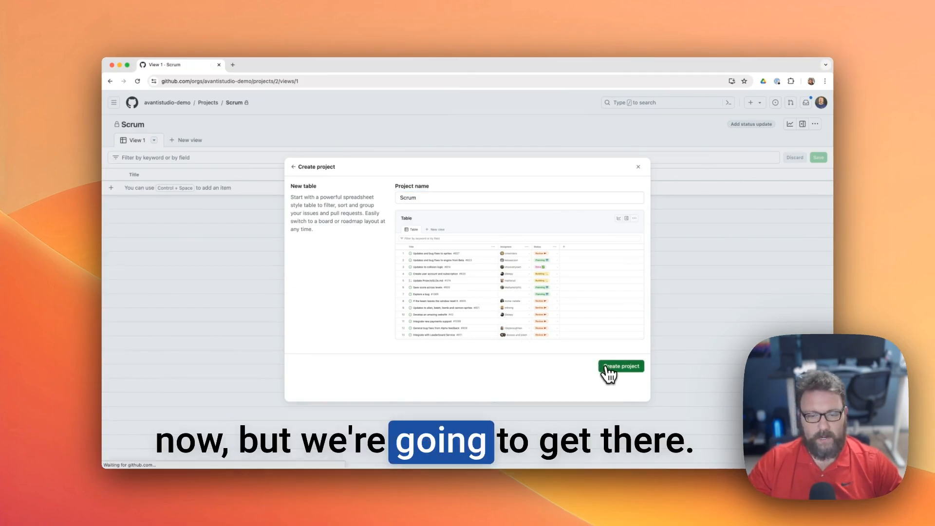
click(606, 368)
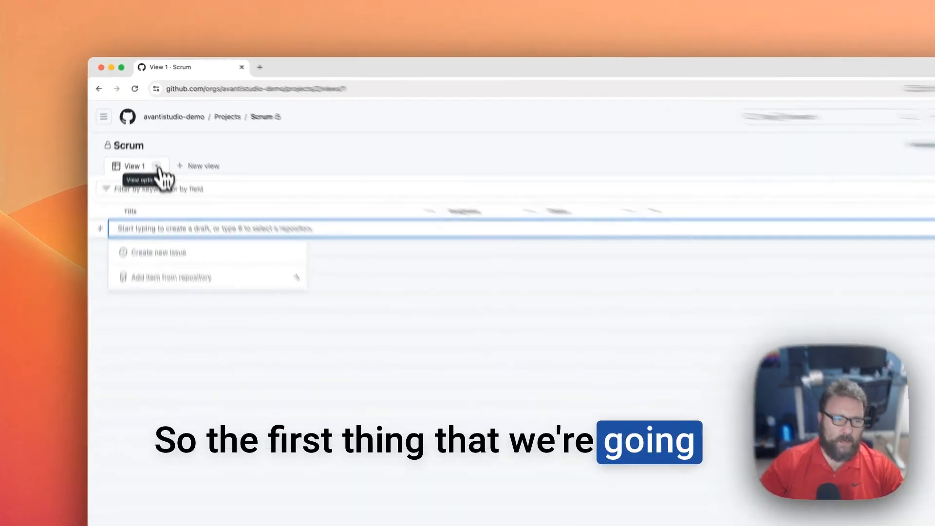
Step: Rename the project's first view to "All Stories"
click(154, 141)
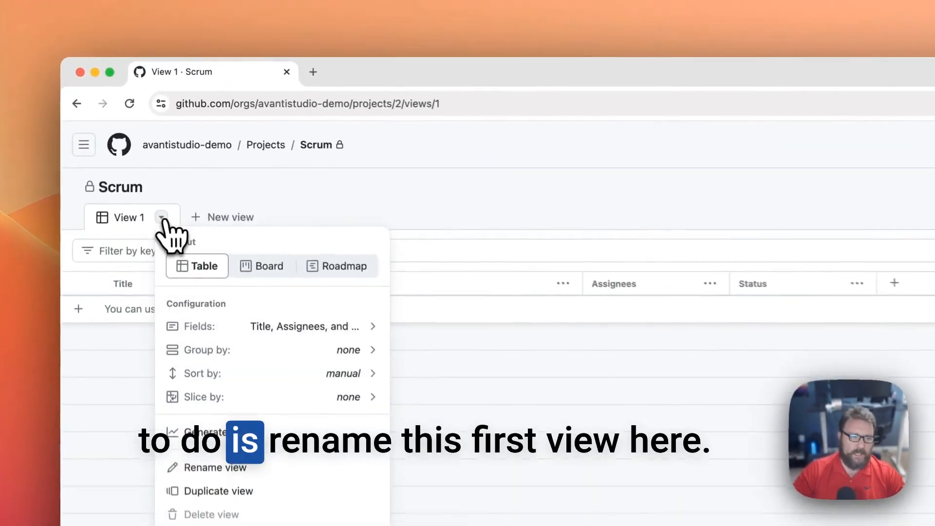
click(161, 223)
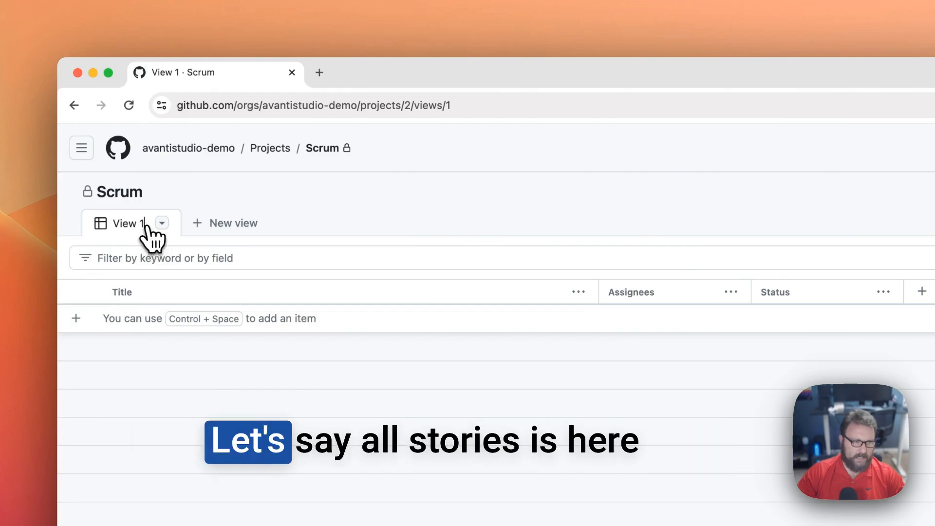
double_click(135, 224)
text(A)
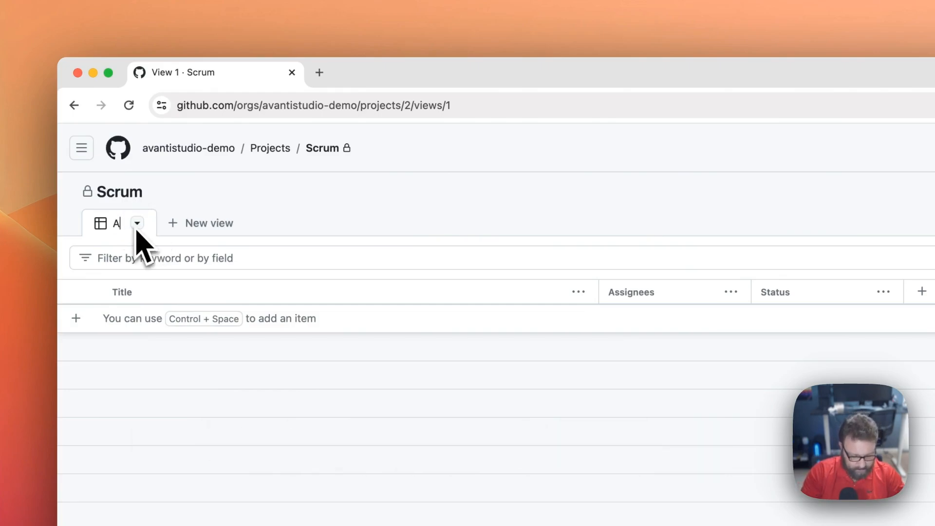
text(ll Stories)
key(Return)
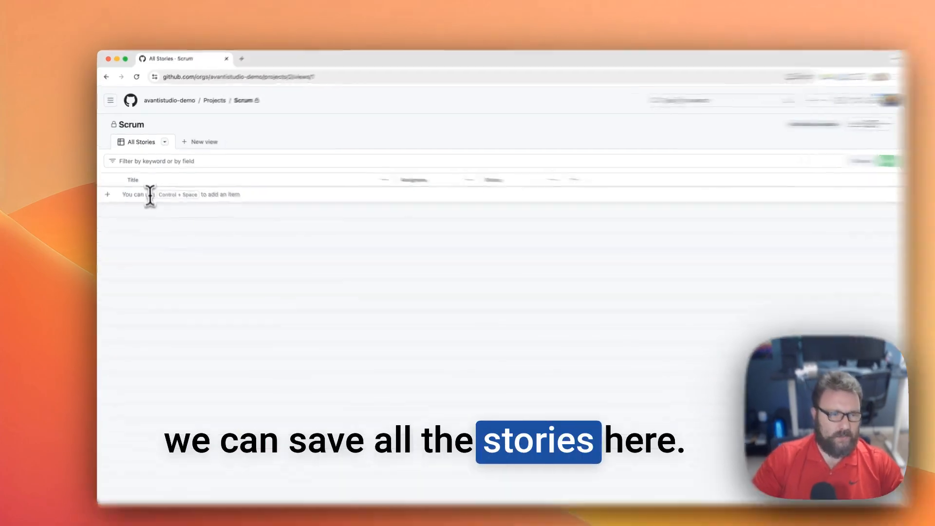
Step: Add the existing issue "Let's managed Projects in GitHub" from the app repository to the All Stories table
click(149, 189)
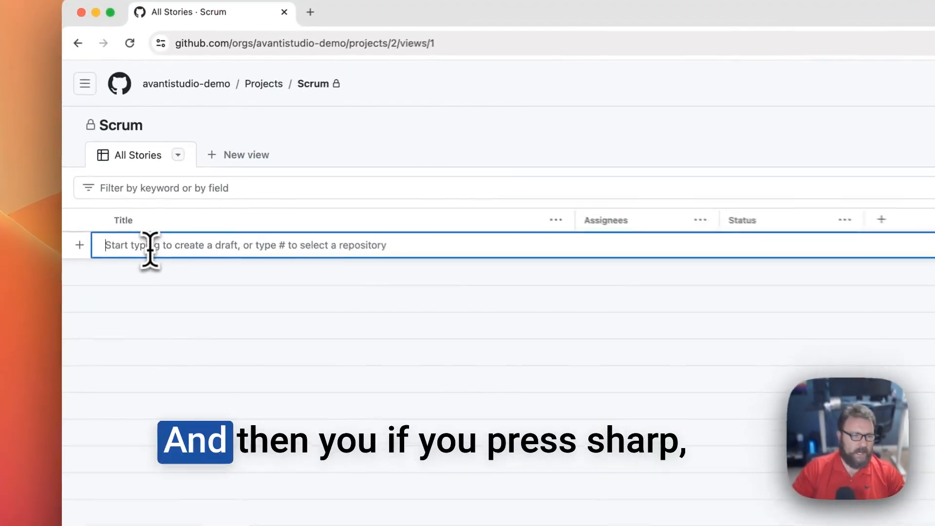
text(#)
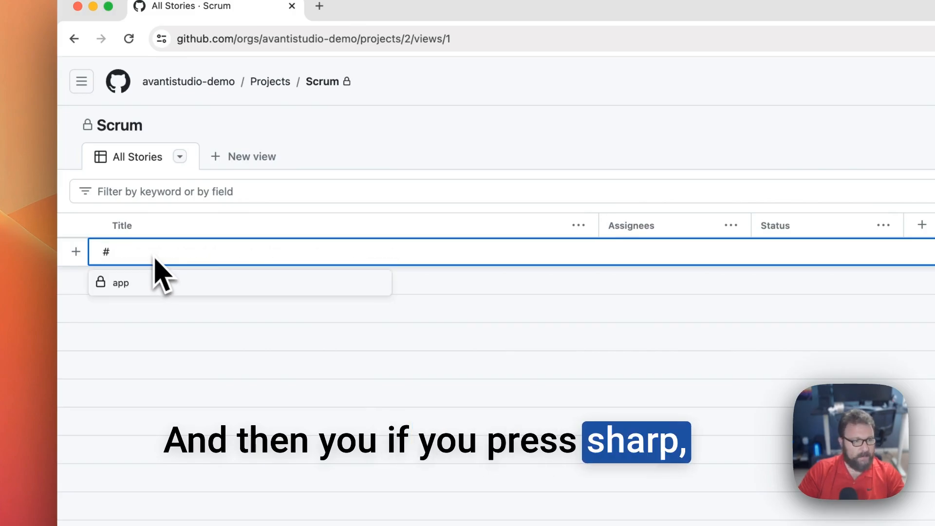
click(132, 282)
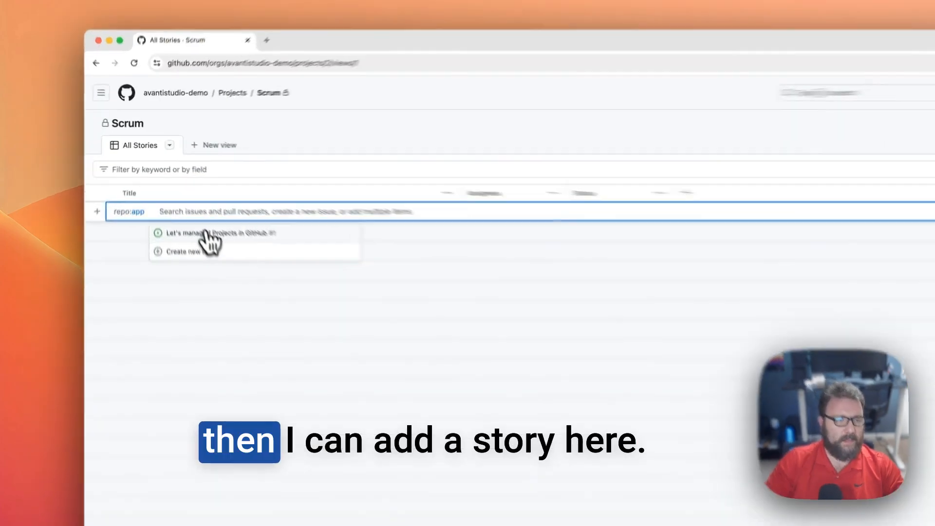
click(210, 233)
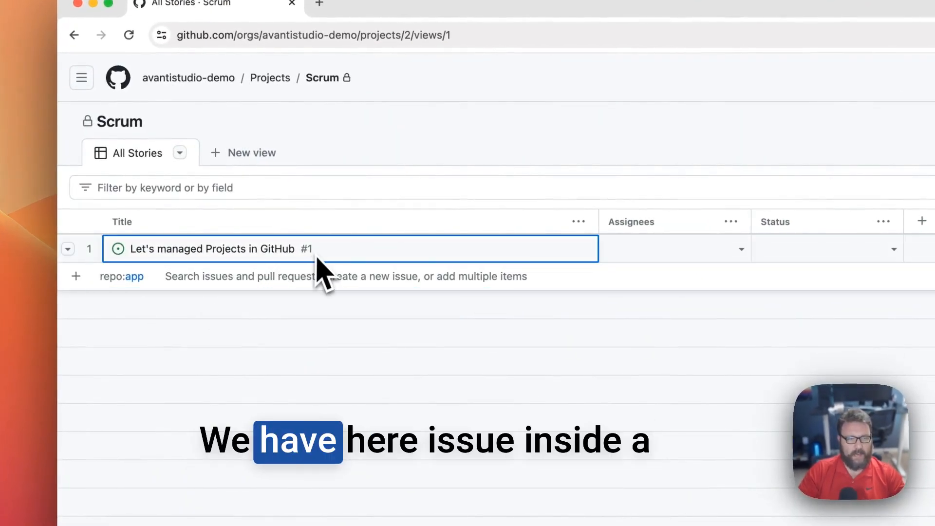
Step: Open the added issue's details, apply the "story" label, and return to the project table
click(192, 251)
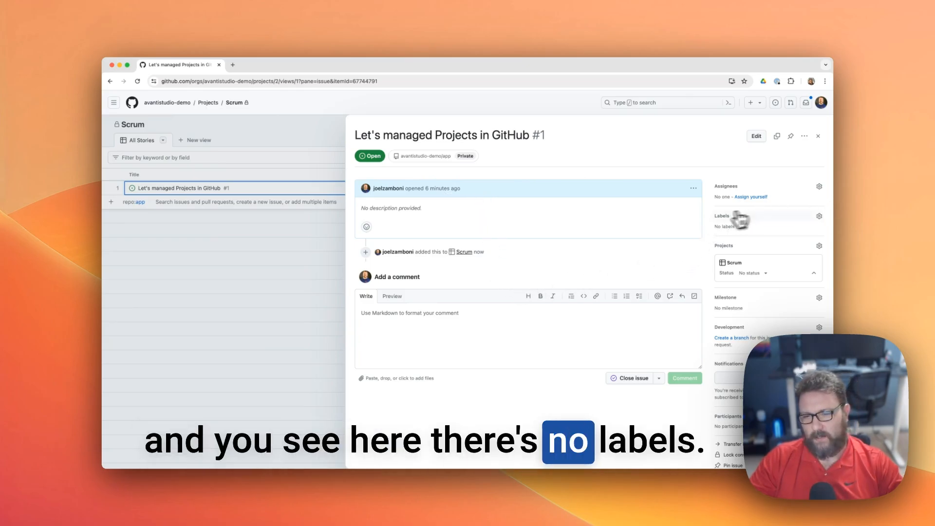
click(819, 216)
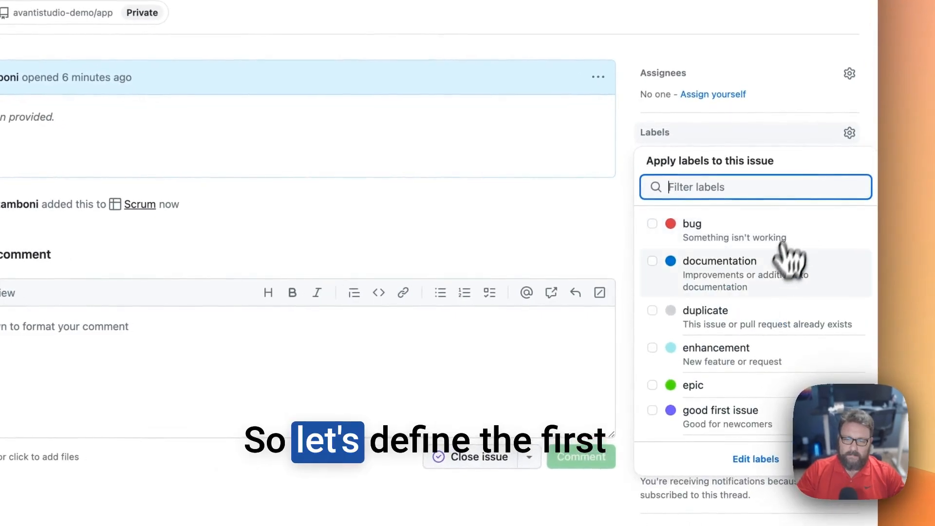
scroll(784, 287, down, 3)
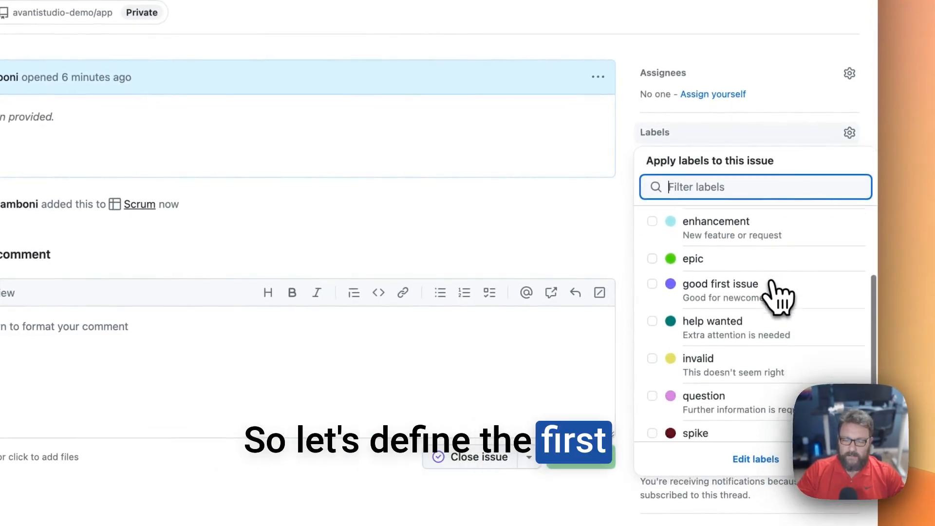
scroll(772, 288, down, 2)
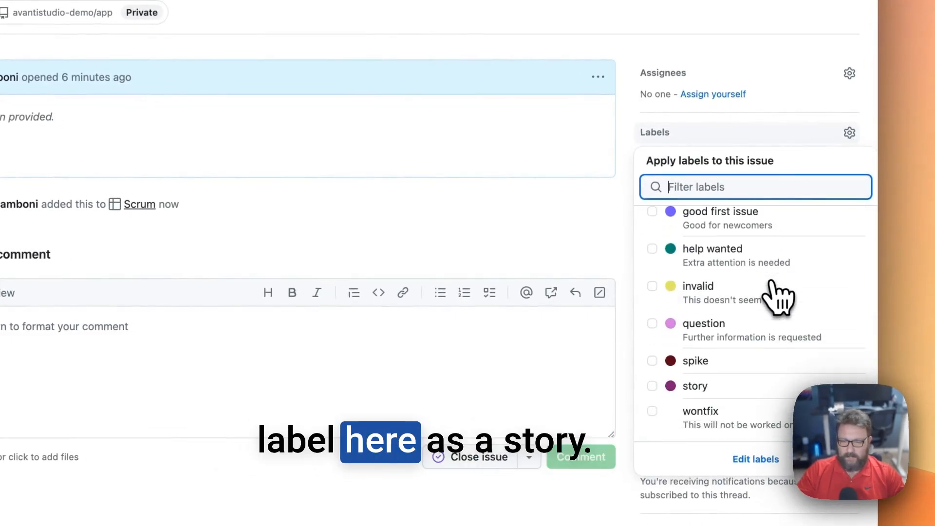
click(701, 386)
click(602, 245)
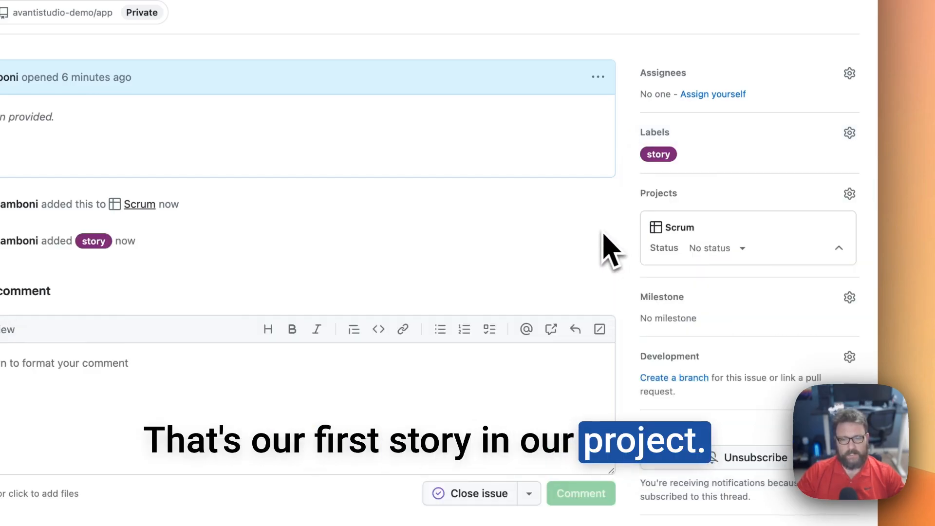
click(838, 251)
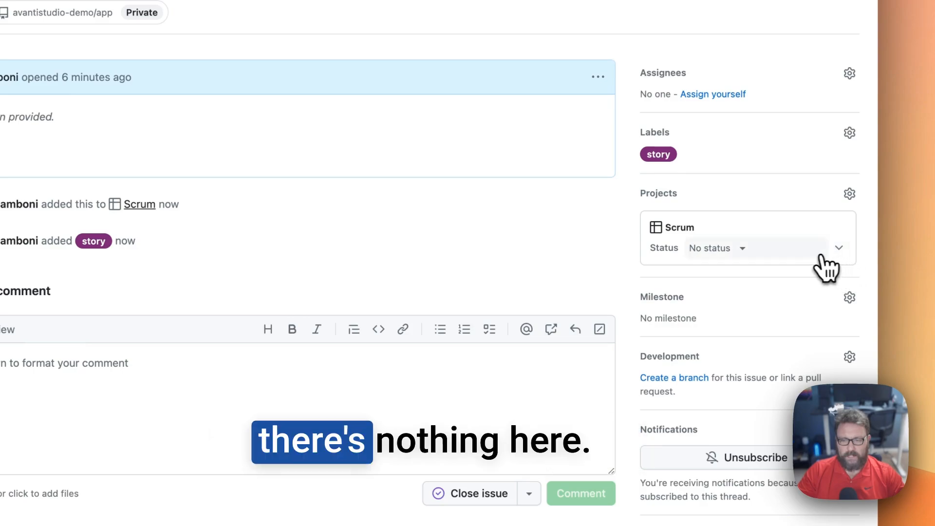
click(828, 263)
scroll(757, 350, down, 1)
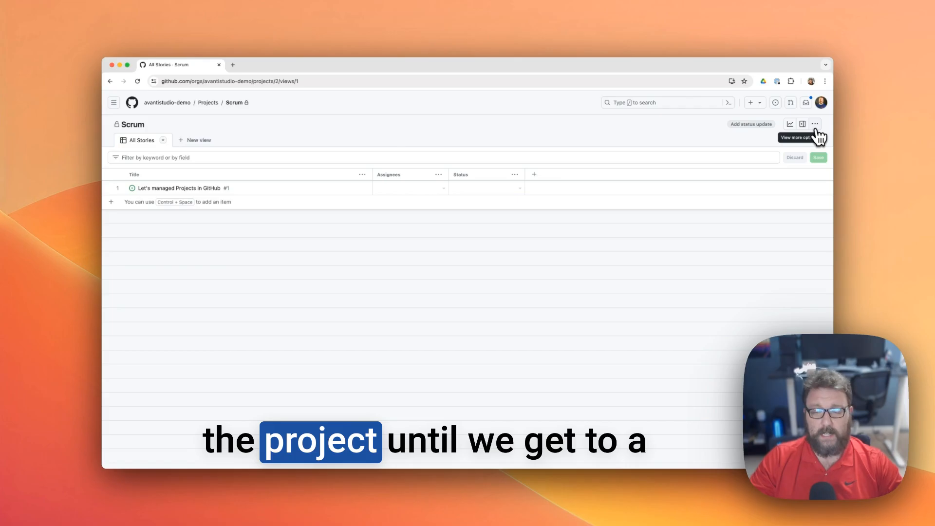
Step: Look through the project's workflows, its general settings including the template options, and its access management
click(816, 128)
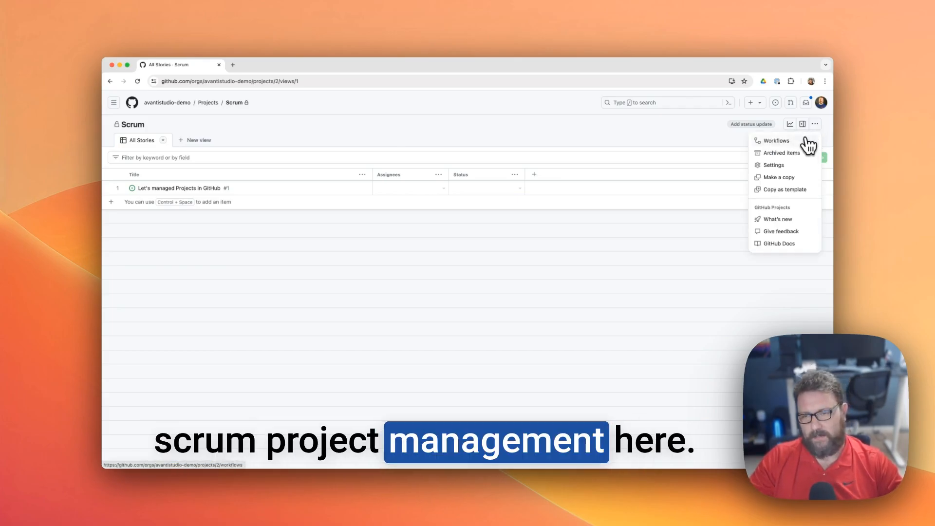
click(805, 141)
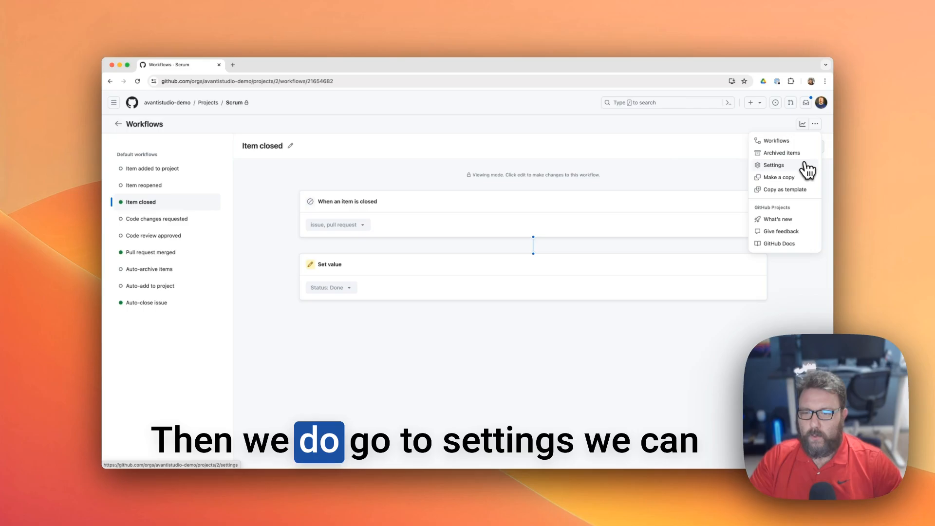
click(806, 168)
click(367, 242)
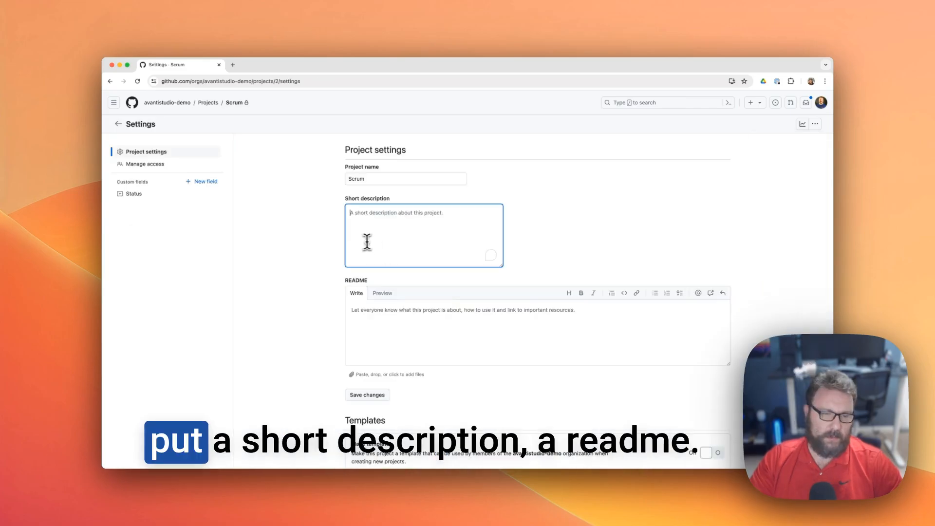
click(438, 315)
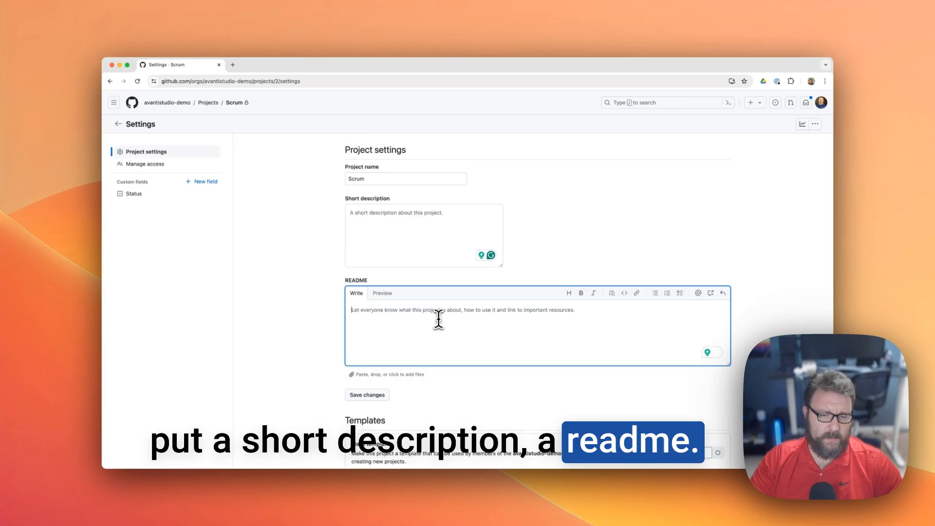
scroll(625, 318, down, 3)
scroll(570, 325, down, 2)
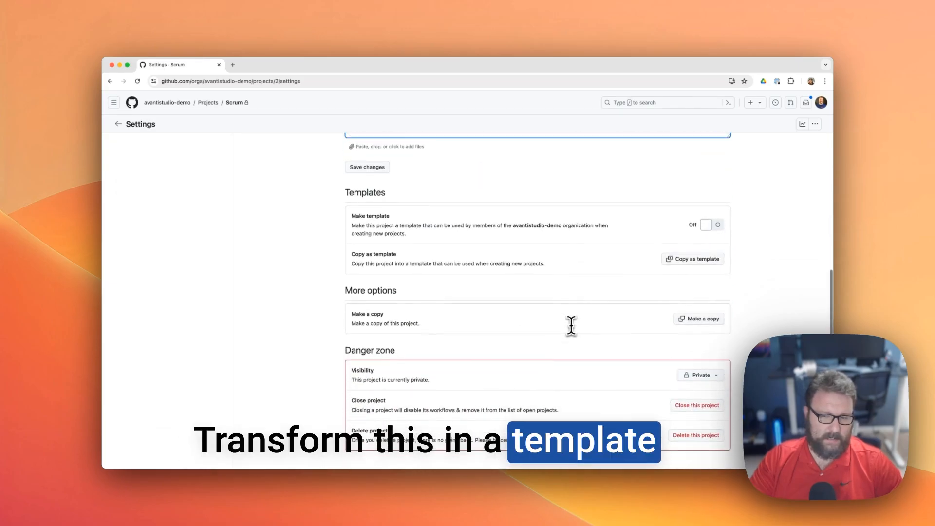
scroll(557, 323, up, 5)
click(153, 164)
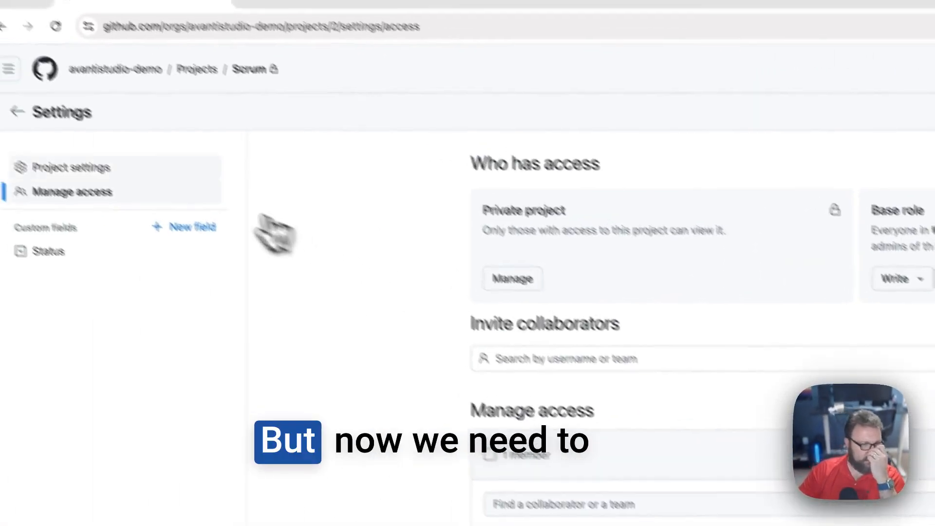
click(197, 228)
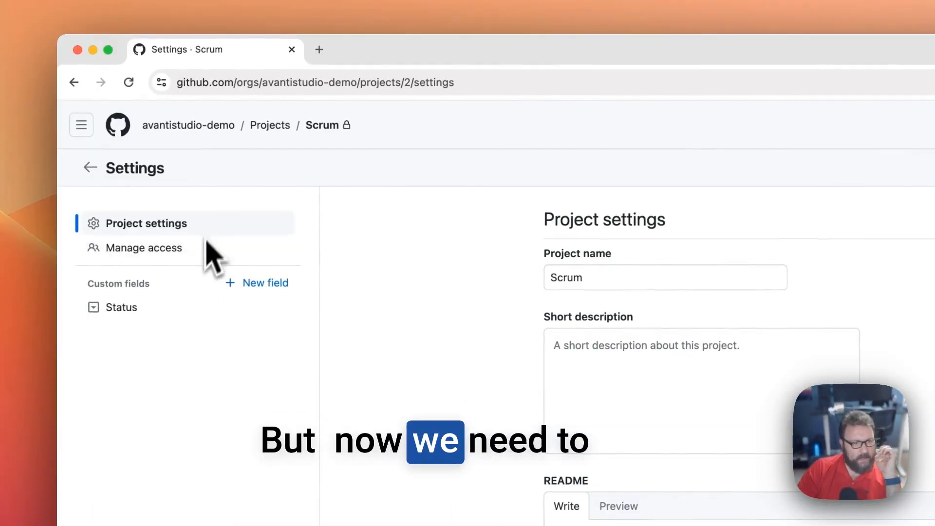
Step: Add an option named "New" to the project's Status field and place it before Todo
click(178, 307)
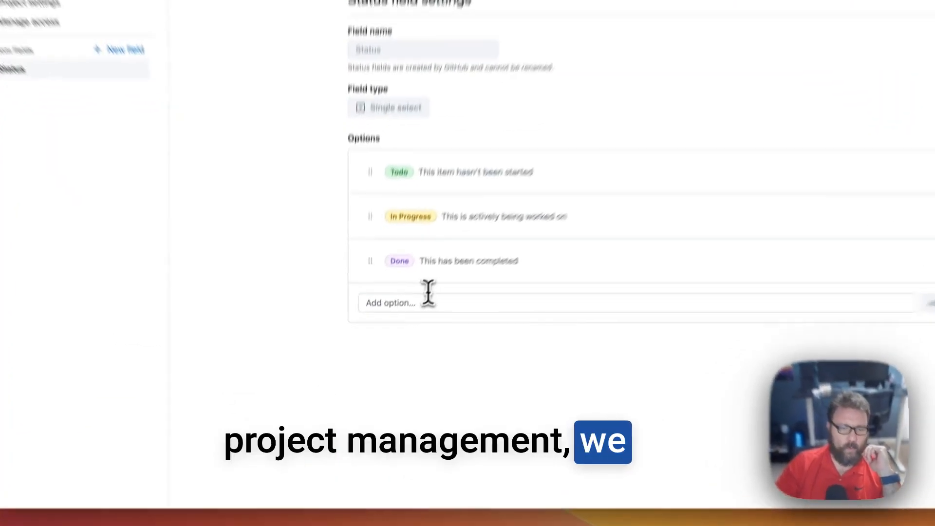
click(395, 338)
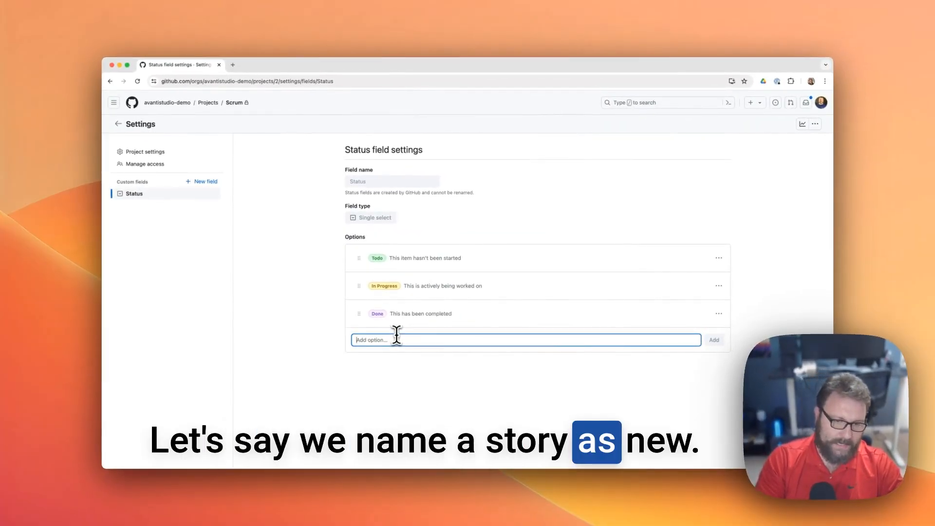
text(New)
key(Return)
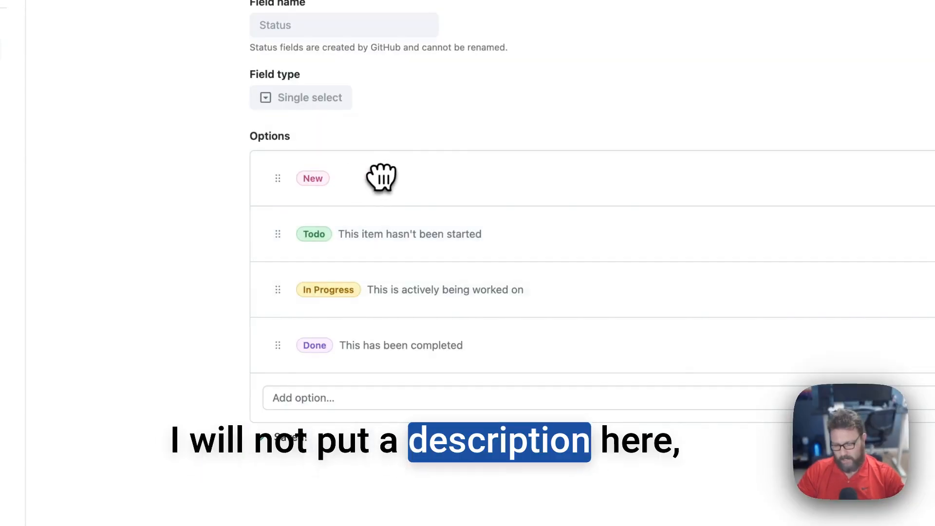
Step: Give the New status option the description "New story without points" and save it
click(679, 249)
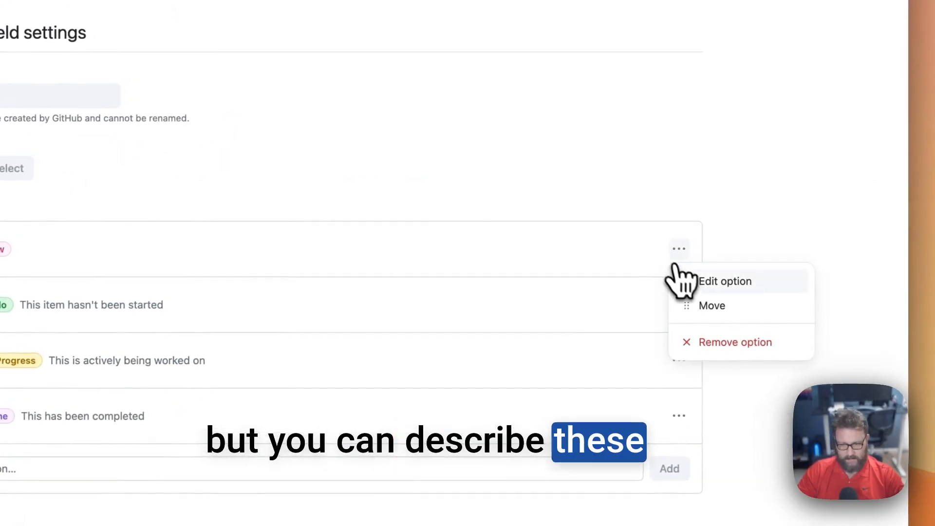
click(682, 281)
click(114, 350)
text(New s)
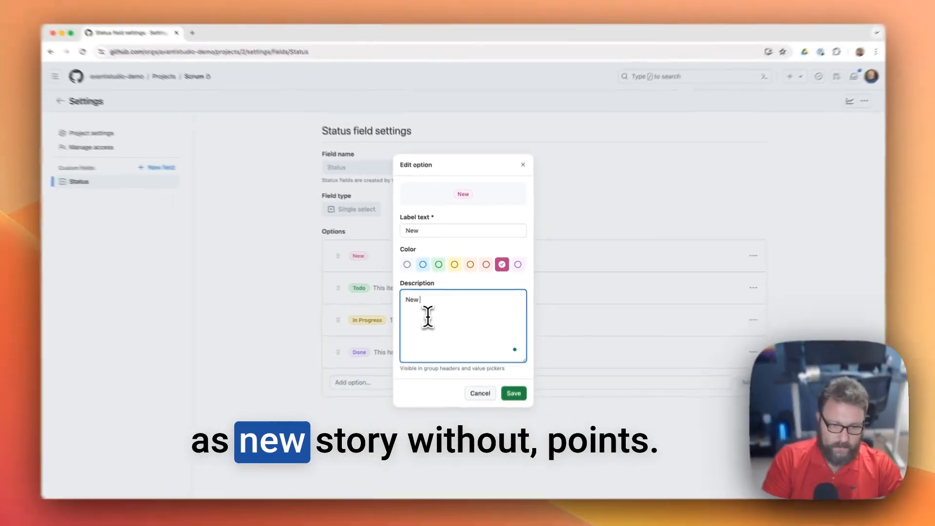
text(tory without)
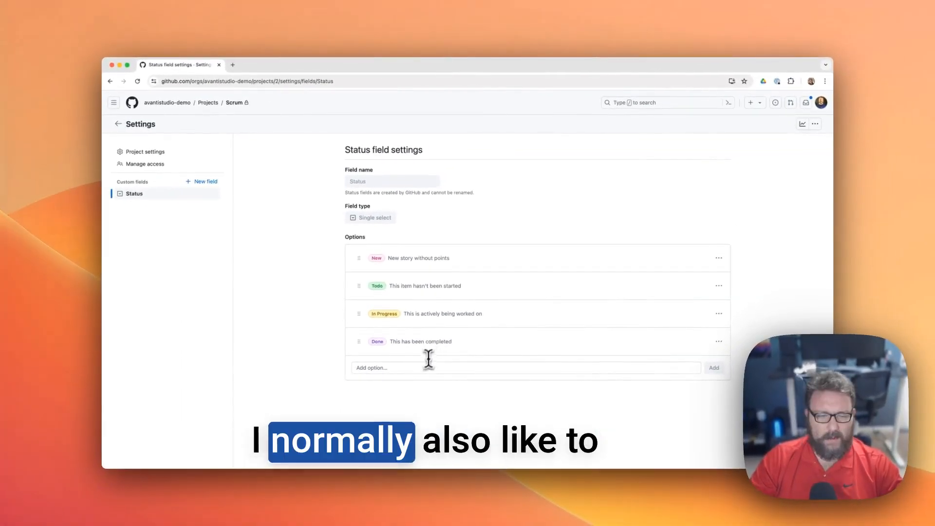
Step: Add an option named "Canceled" at the end of the Status field's options
click(428, 366)
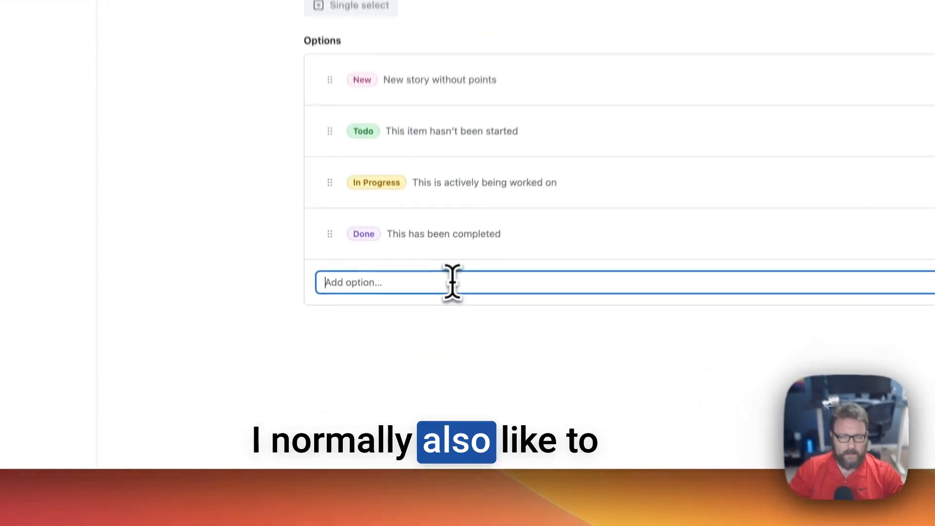
text(Canceled)
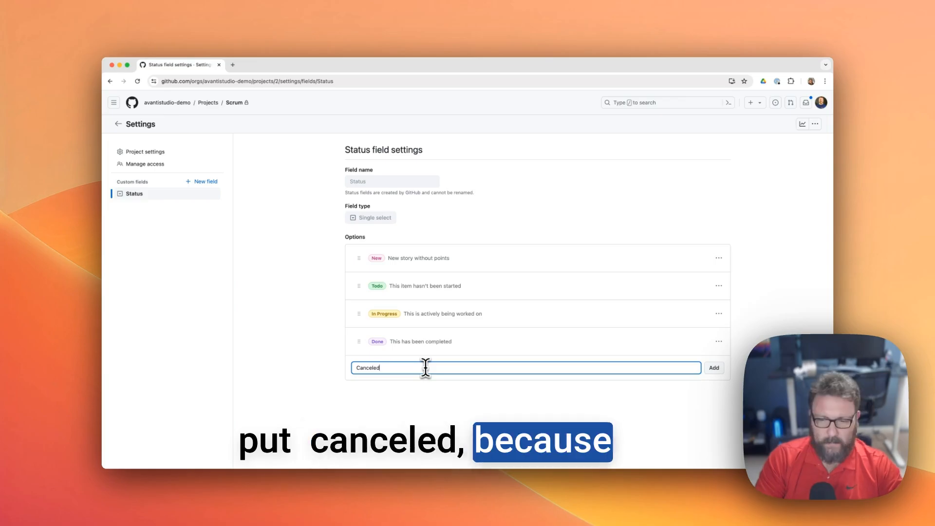
key(Return)
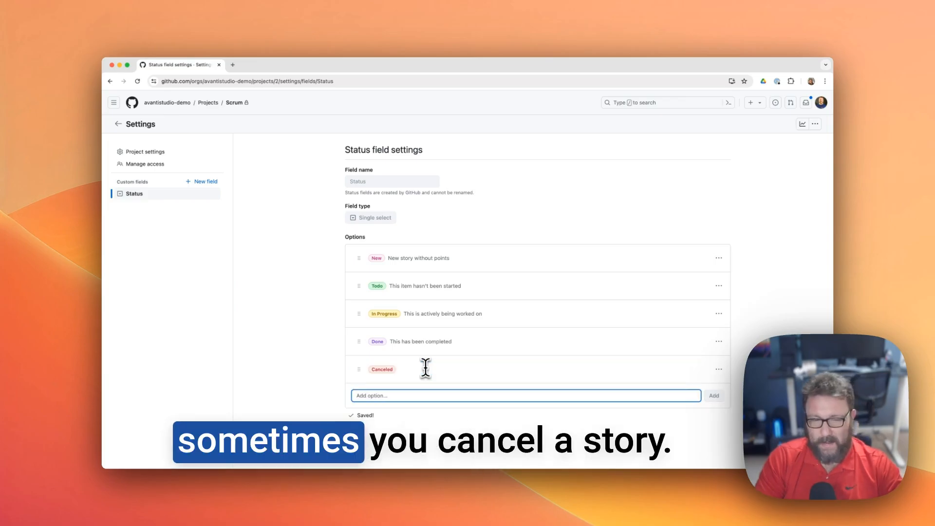
Step: Give the Canceled status option the description "Decide to cancel" and save it
click(718, 369)
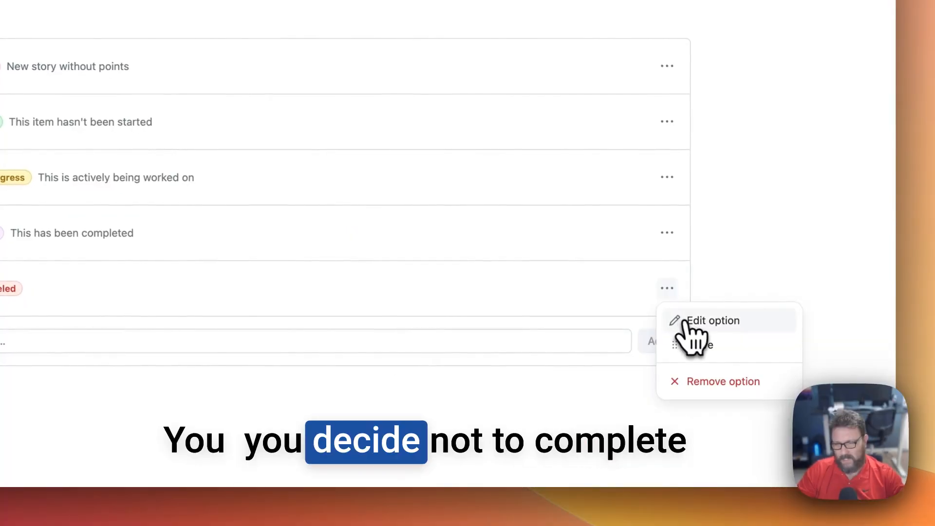
click(686, 322)
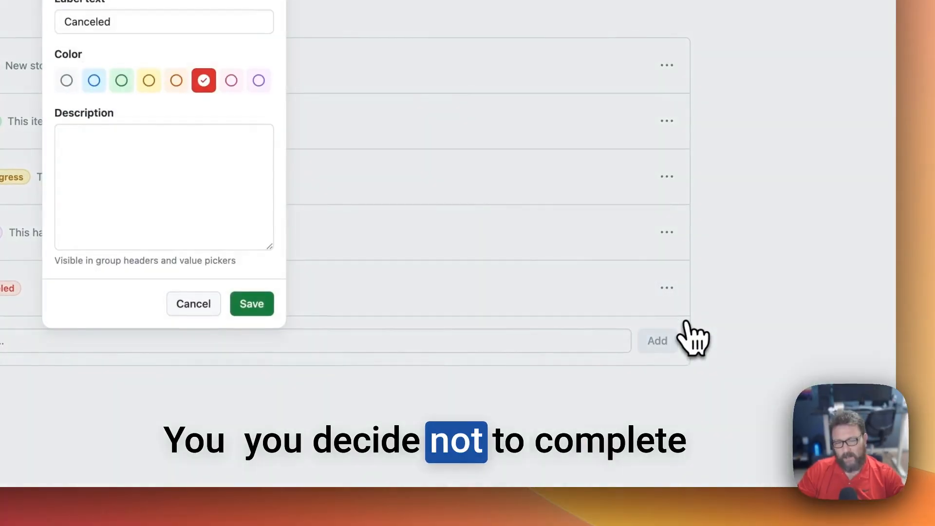
click(198, 164)
text(D)
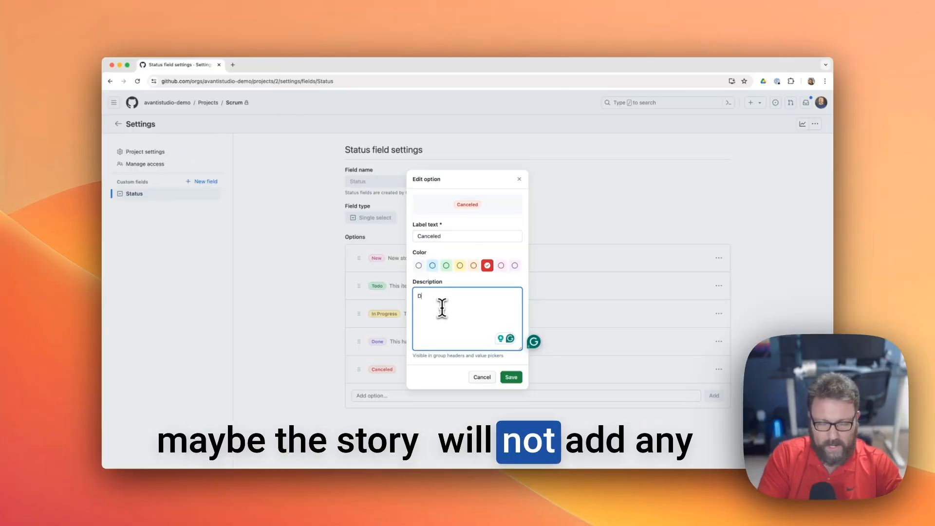
text(e)
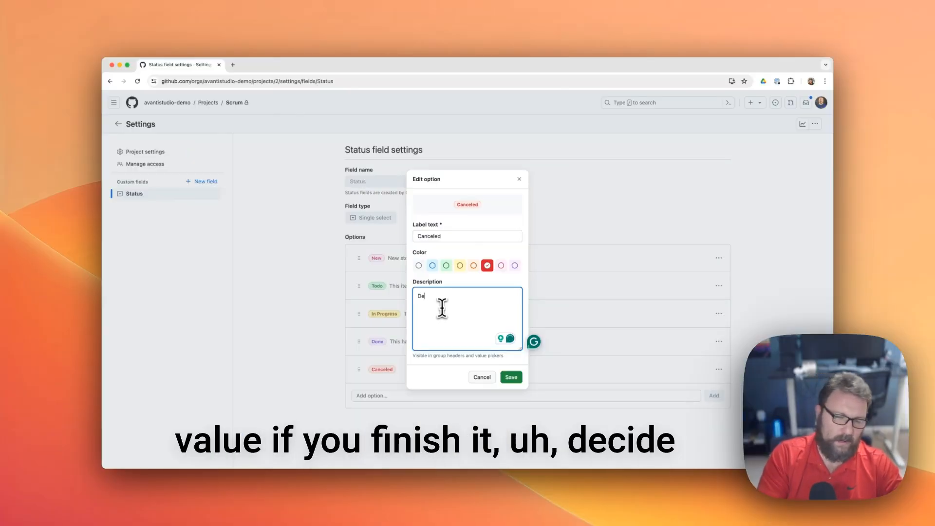
text(cide do)
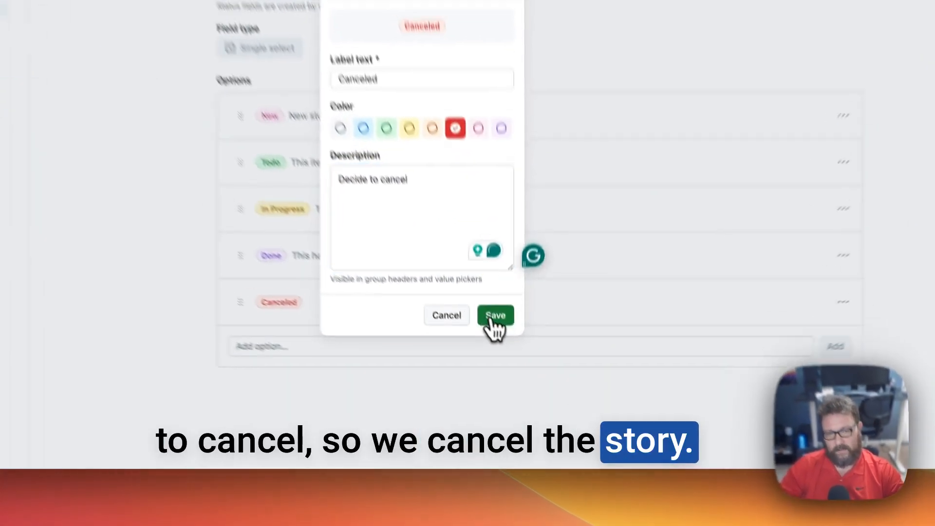
click(511, 377)
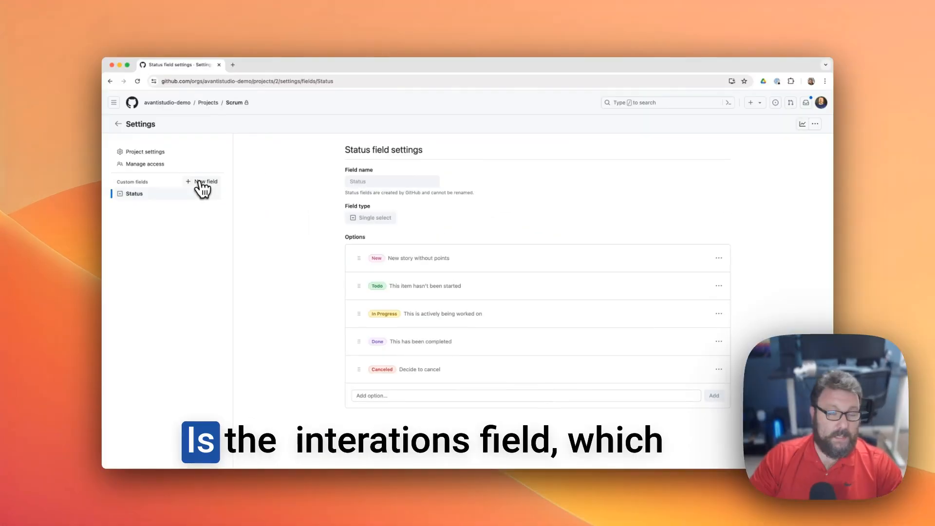
Step: Create a custom iteration field named "Sprints" that starts on Jun 18 with a duration of 2 weeks
click(201, 182)
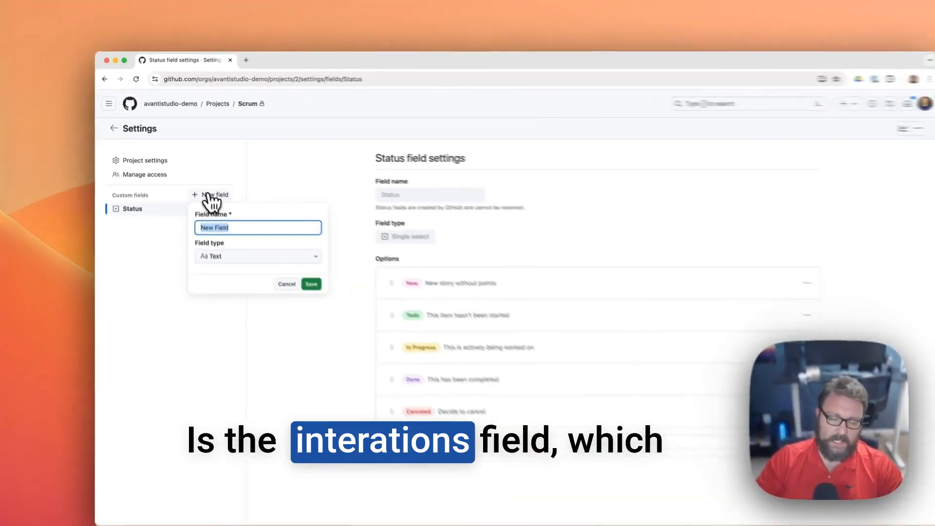
text(Sprints)
click(237, 235)
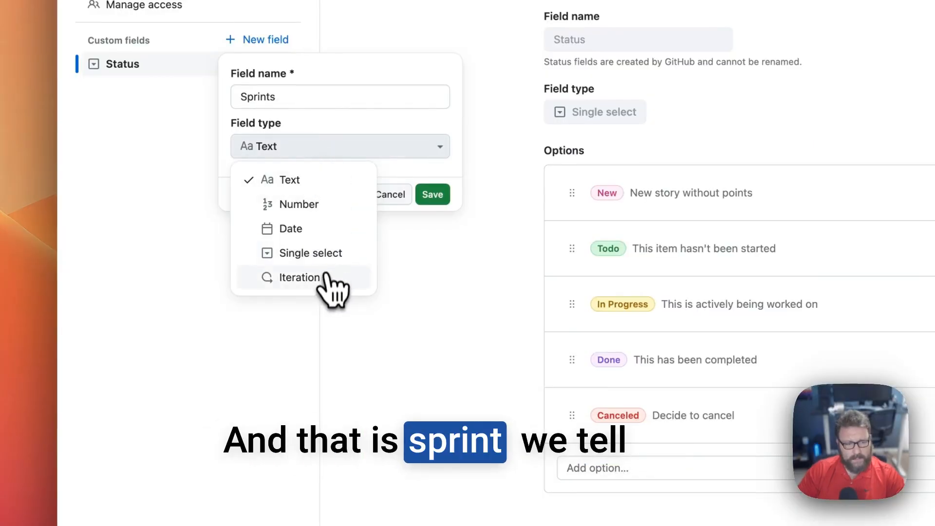
click(299, 277)
click(294, 219)
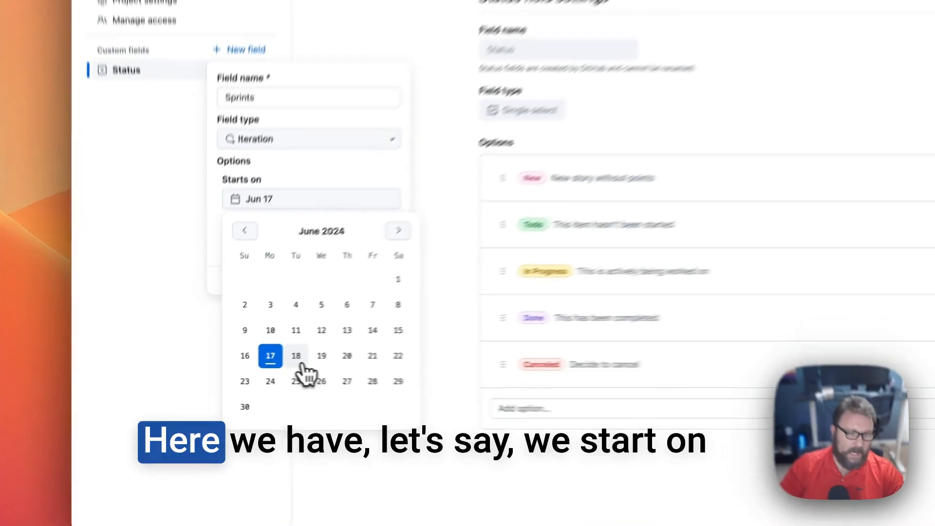
click(236, 363)
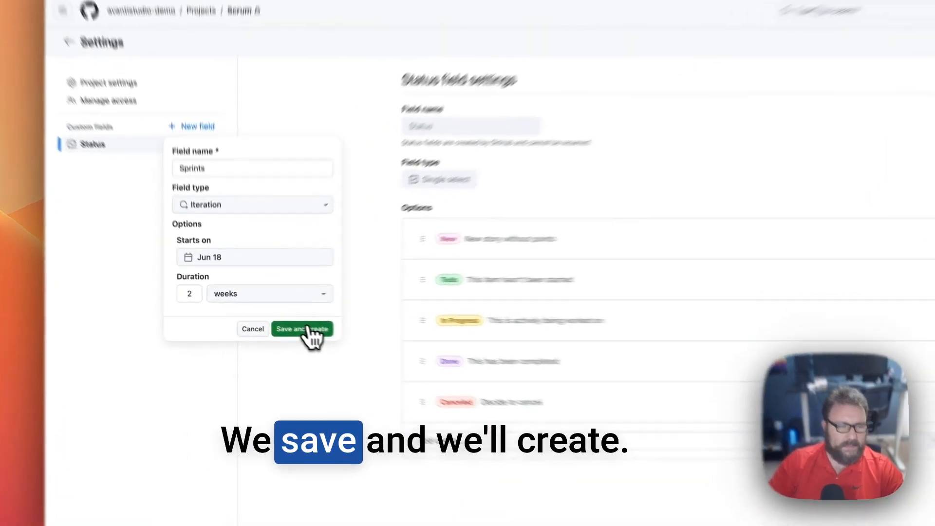
click(306, 329)
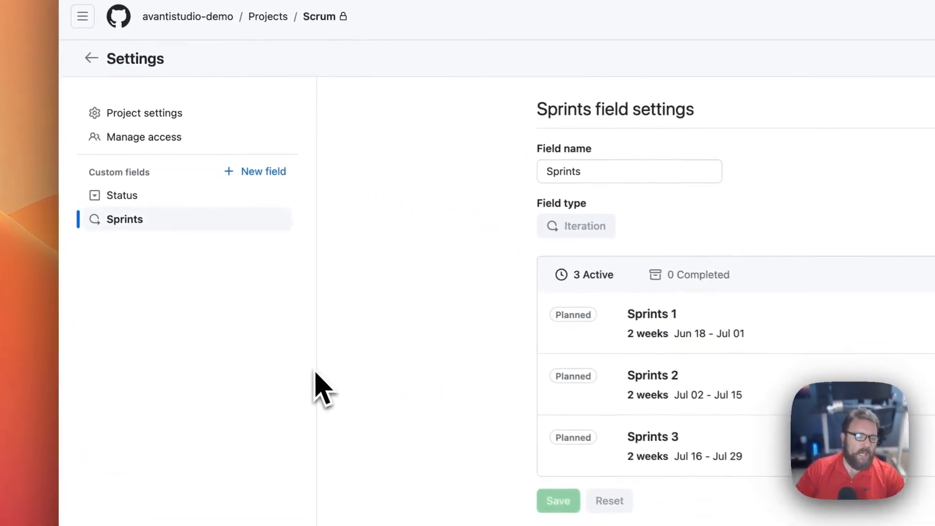
Step: Create a custom field named "Story Points" with the Number field type
click(266, 171)
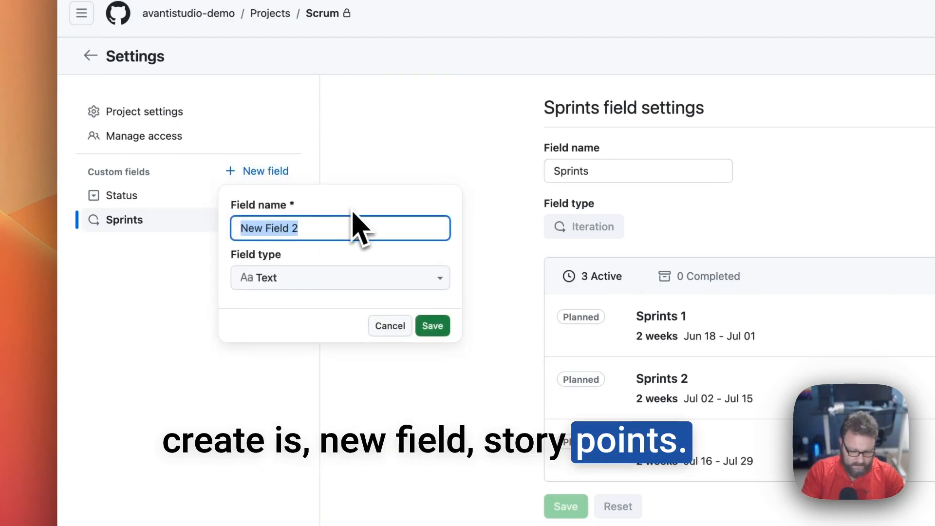
text(Sto)
text(ry Points)
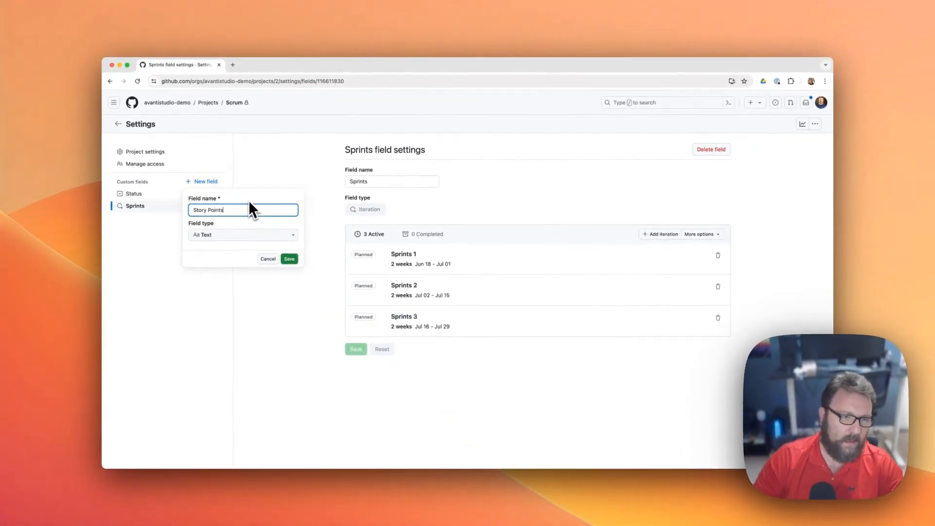
click(256, 234)
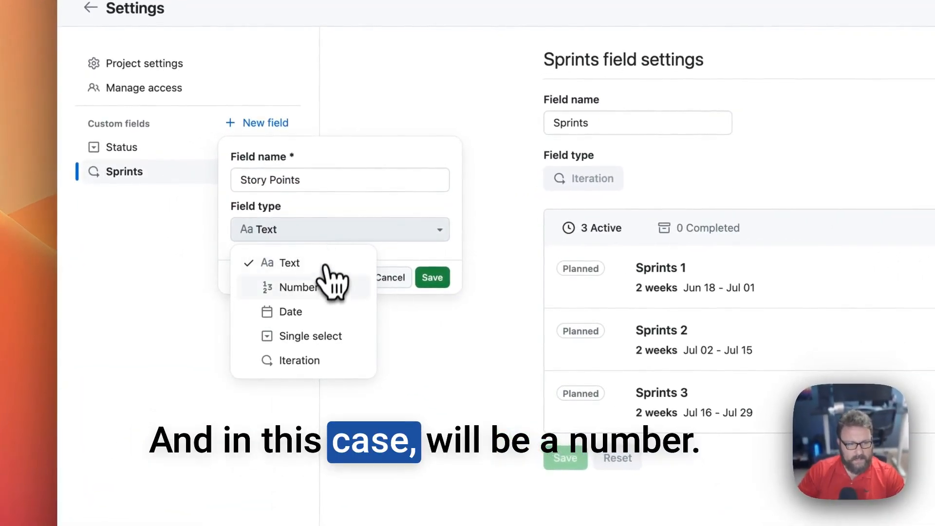
click(330, 287)
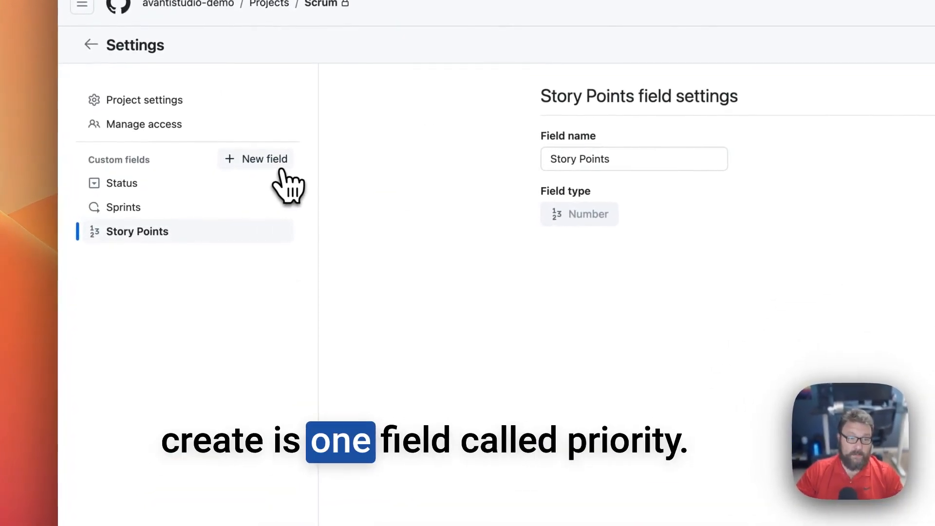
Step: Start a new custom field of the Single select type and name it "Priority"
click(279, 165)
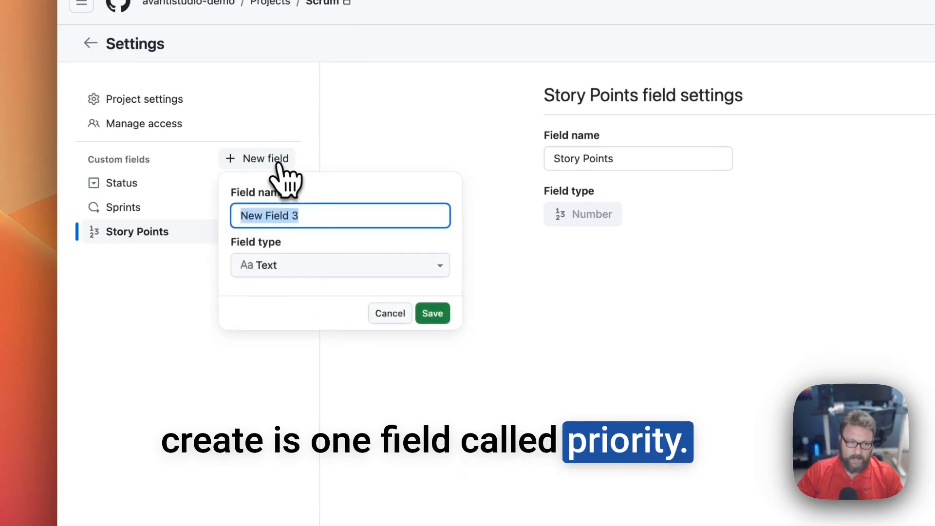
click(328, 265)
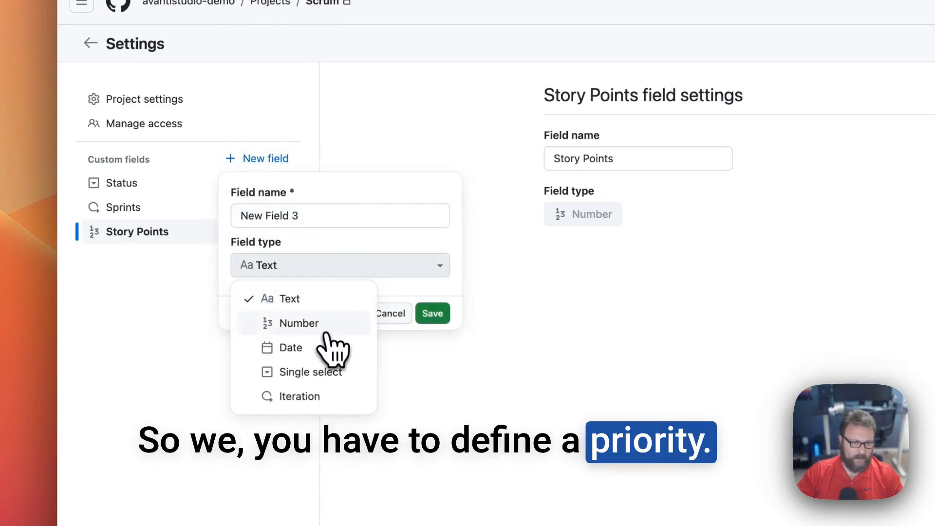
click(336, 379)
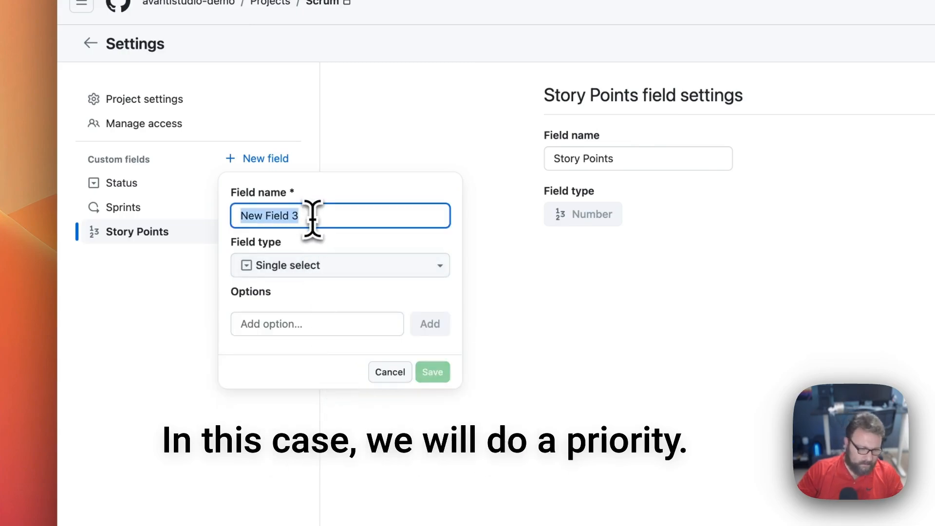
text(Prio)
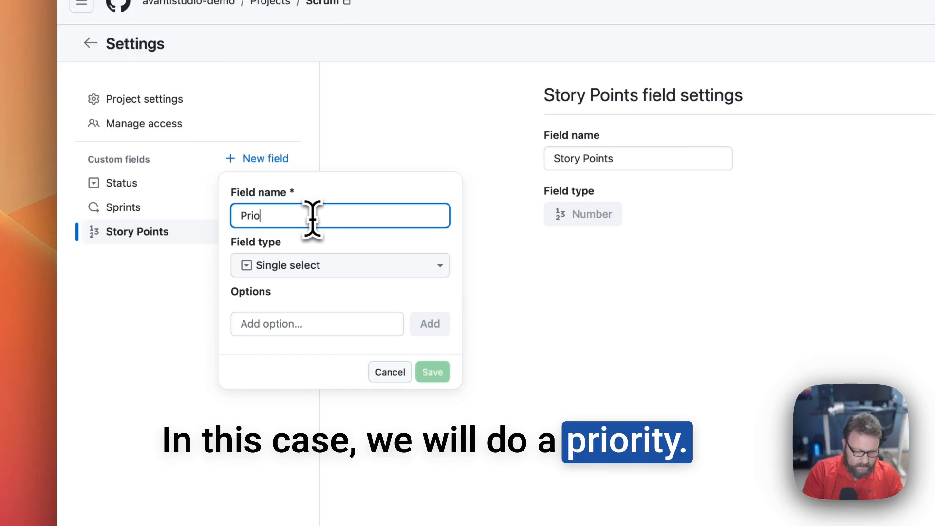
text(rity)
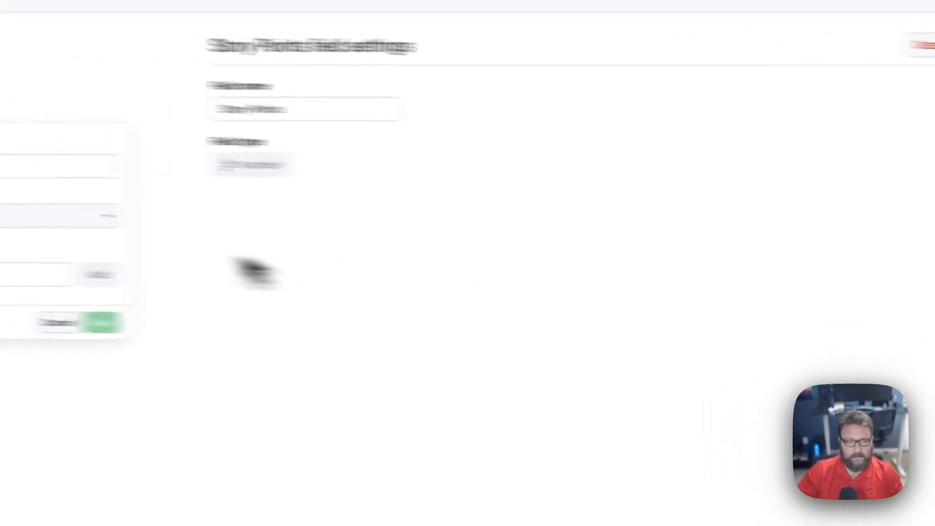
Step: Add the options Critical, High, Medium and Low, in that order, to the Priority field
click(322, 276)
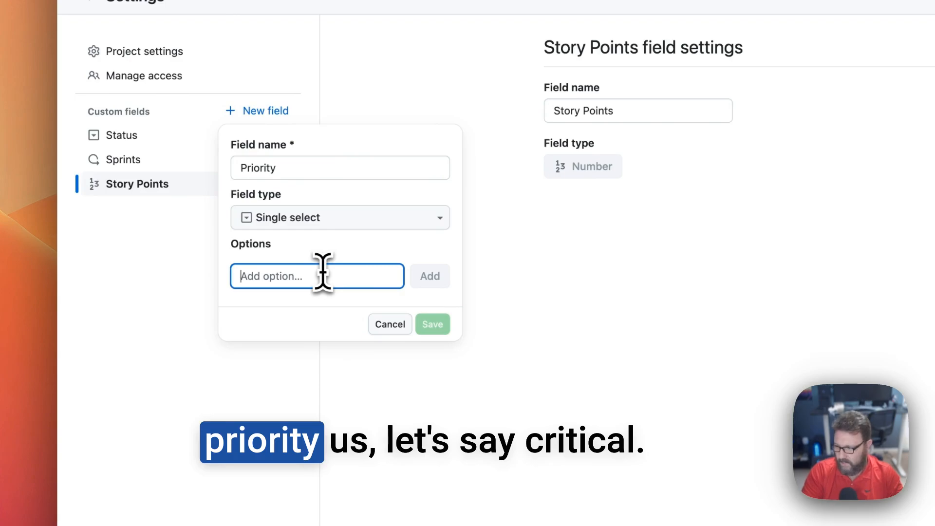
text(C)
text(ritical)
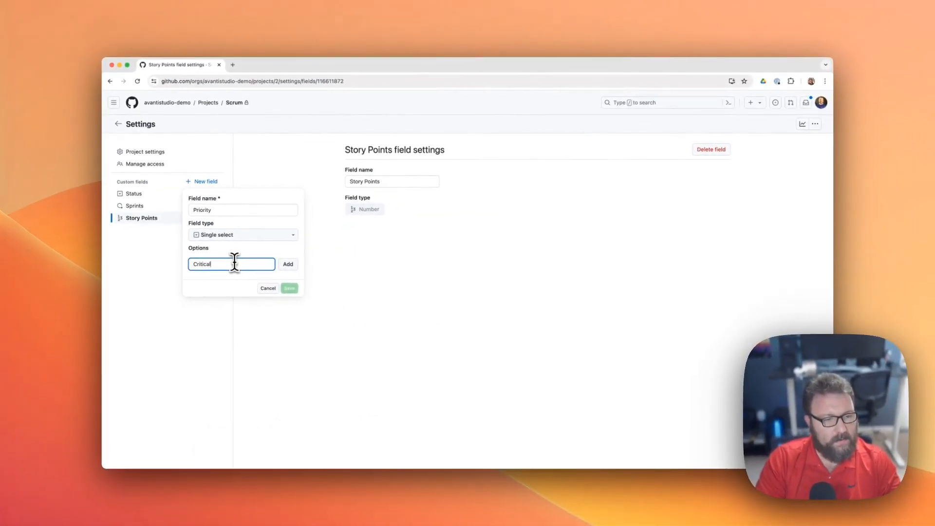
text(High)
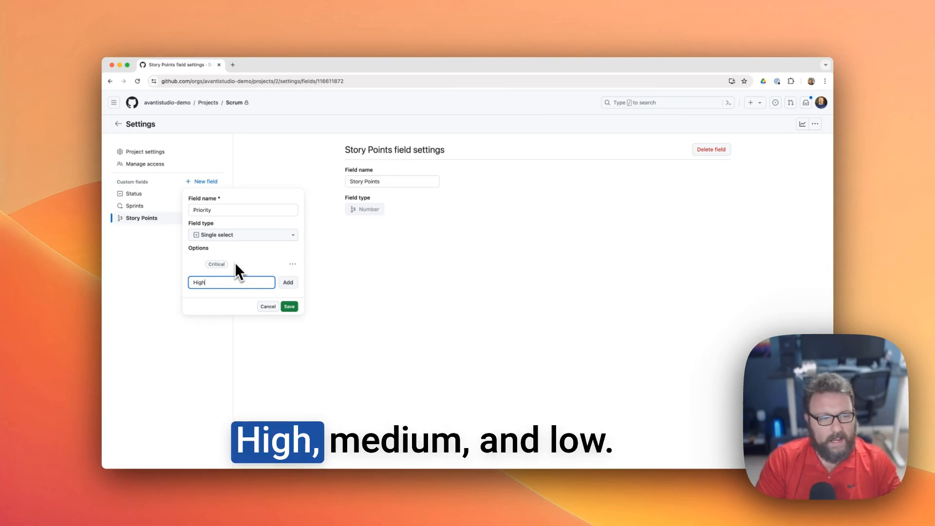
key(Return)
text(Medium)
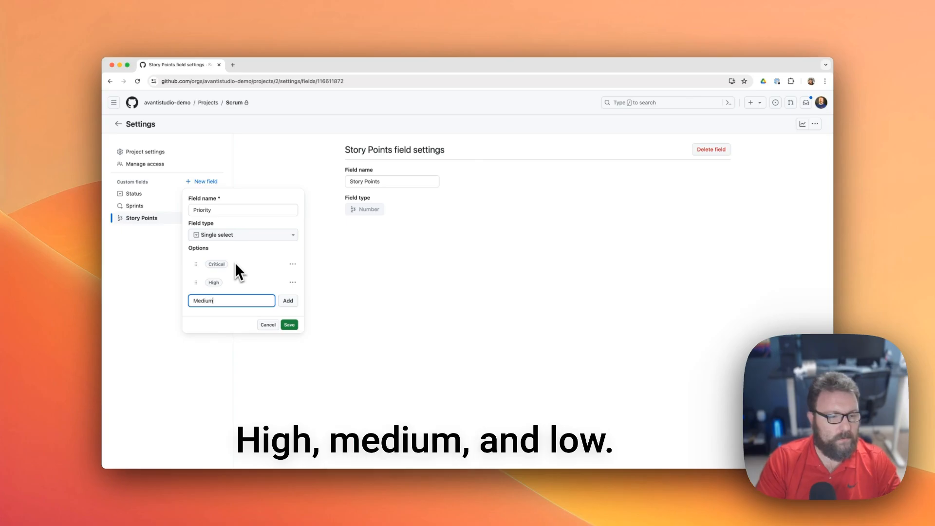
key(Return)
text(Low)
key(Return)
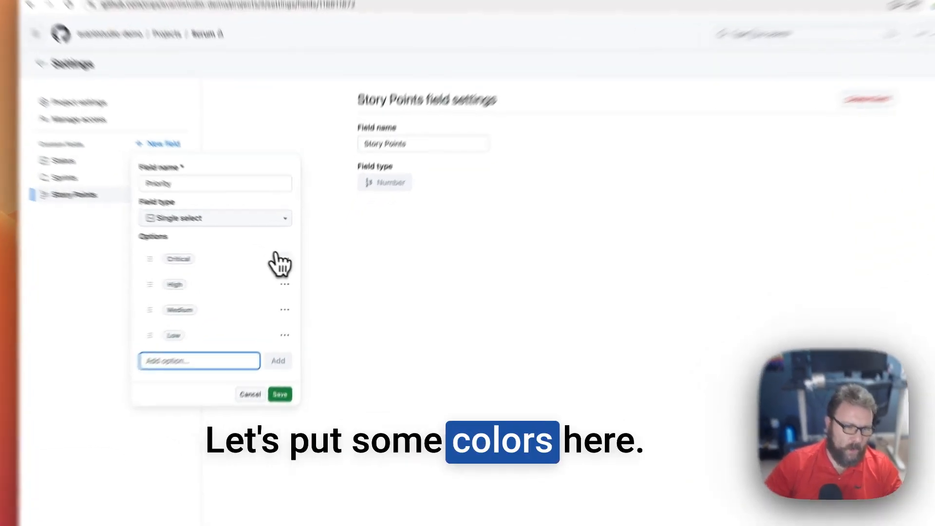
Step: Color the Priority field's Critical option red and its High option orange, saving each one
click(293, 264)
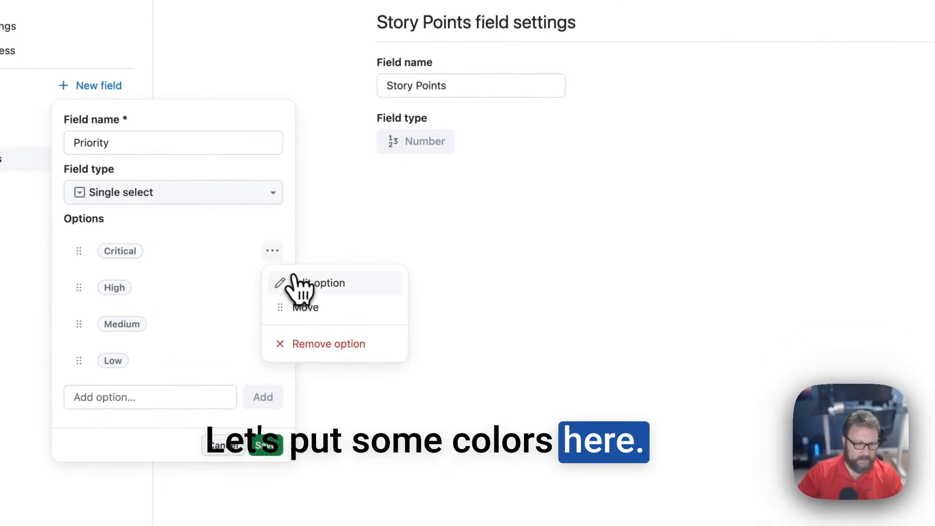
click(298, 283)
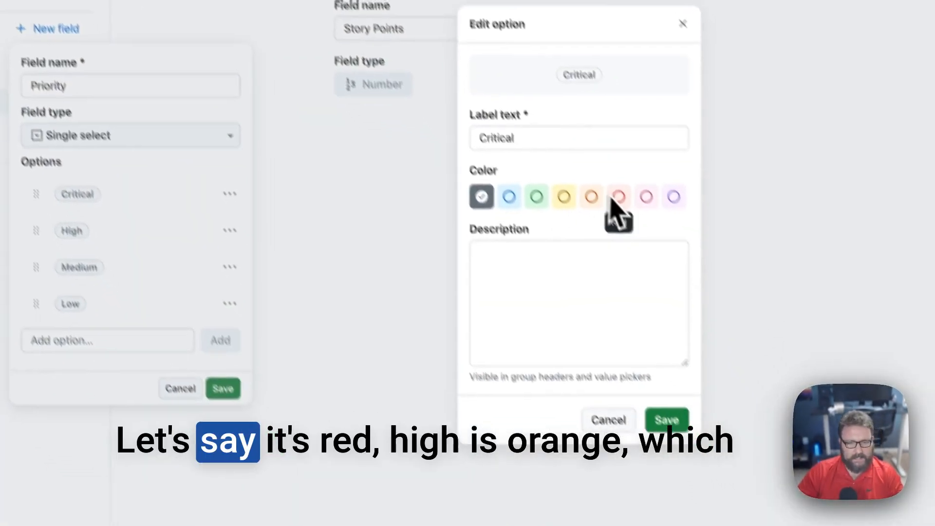
click(661, 253)
click(709, 476)
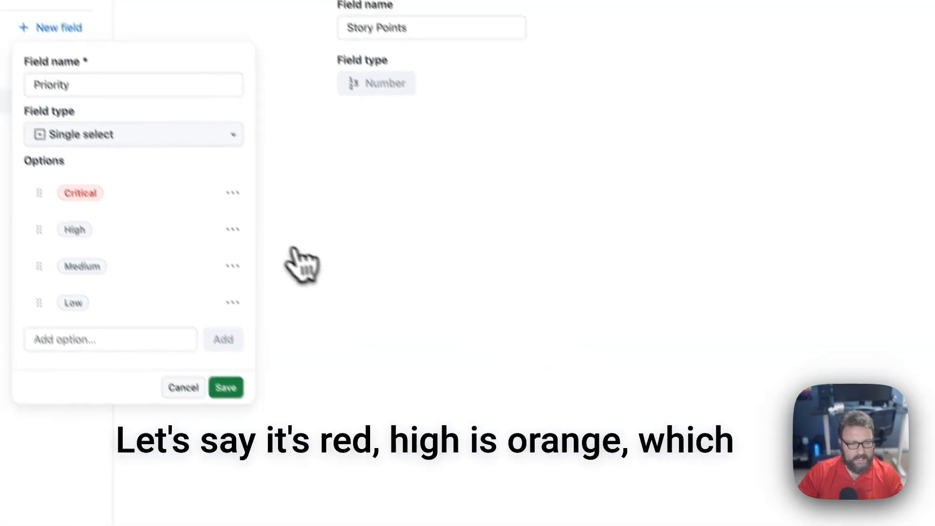
click(201, 192)
click(225, 221)
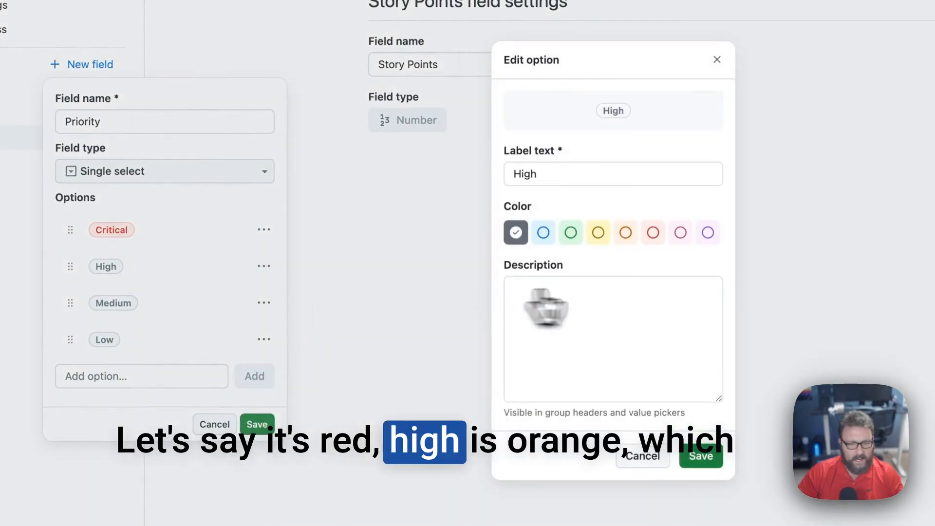
click(623, 237)
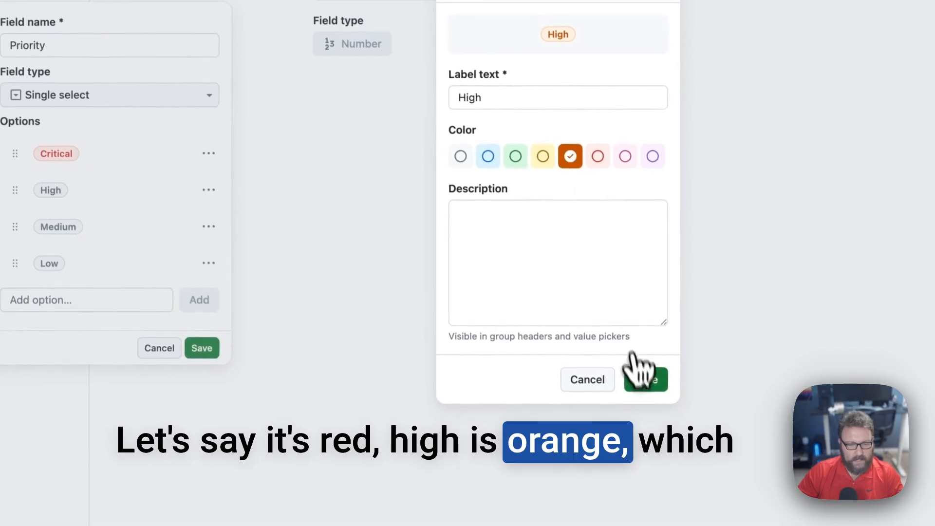
click(641, 379)
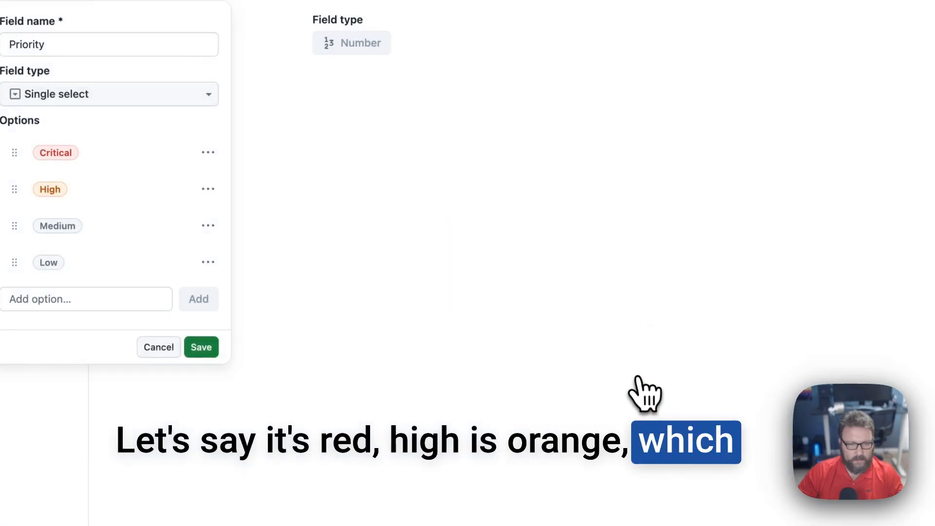
Step: Color the Priority field's Medium option yellow and its Low option green, and save the changes
click(209, 226)
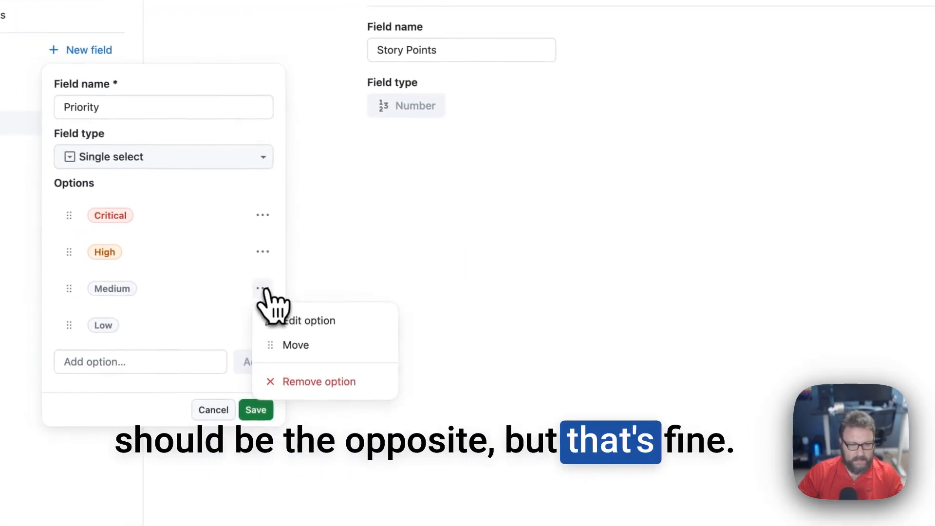
click(297, 320)
click(598, 220)
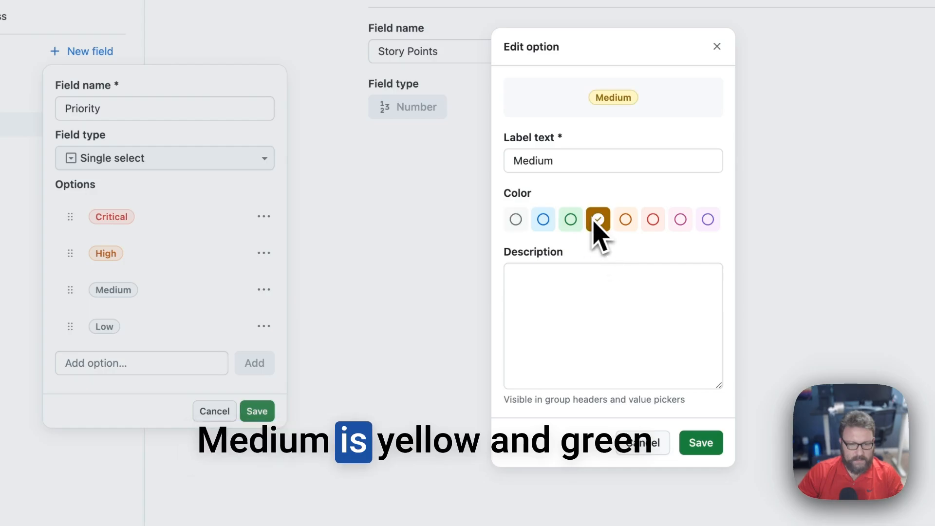
click(708, 443)
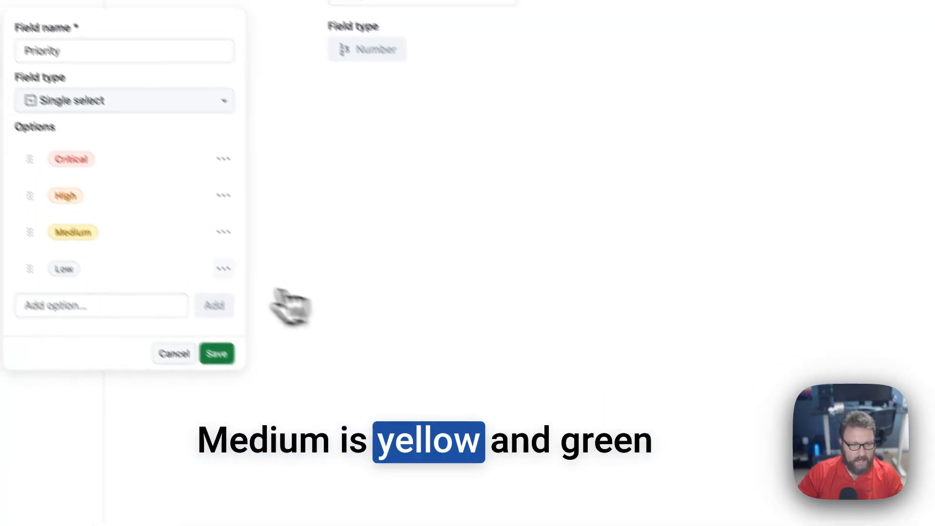
click(173, 229)
click(340, 335)
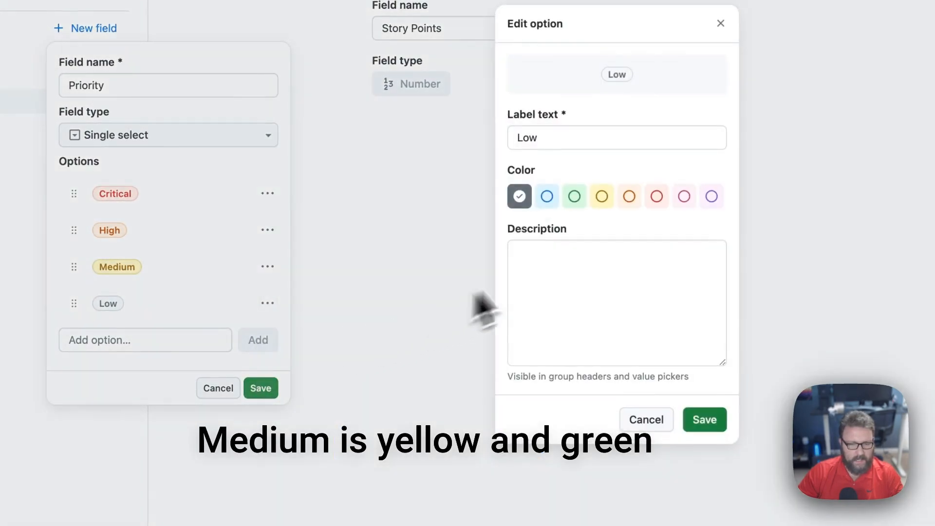
click(574, 196)
click(705, 420)
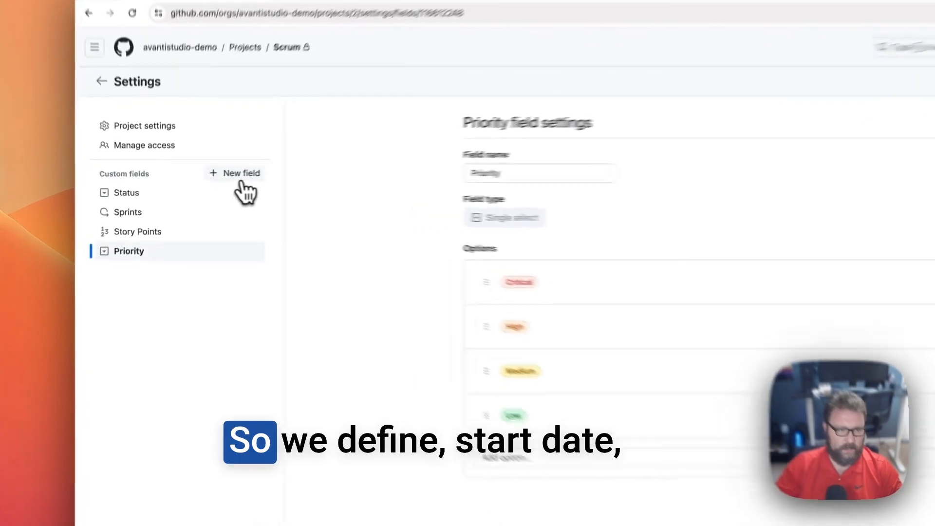
Step: Create a custom field named "Start Date" with the Date field type
click(241, 176)
text(Star)
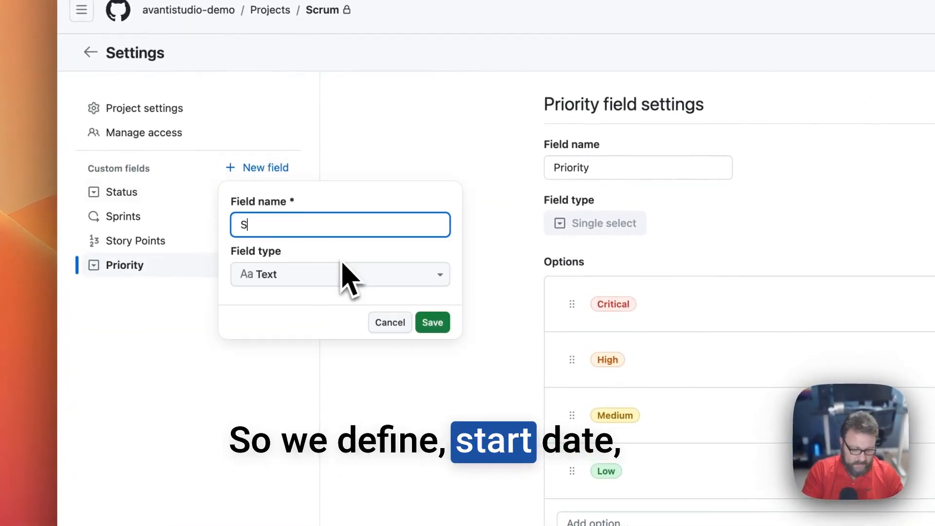
text(t Date)
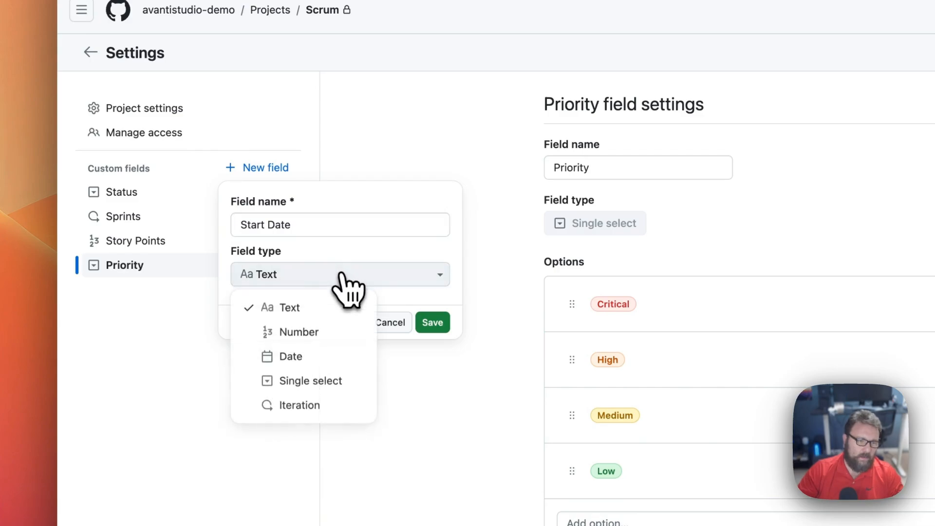
click(333, 358)
click(422, 326)
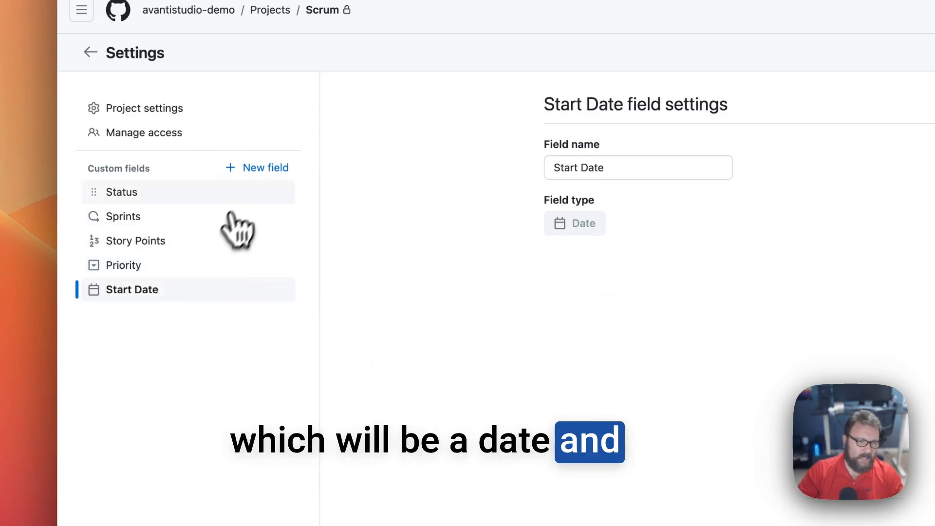
Step: Create a custom field named "End Date" with the Date field type
click(277, 171)
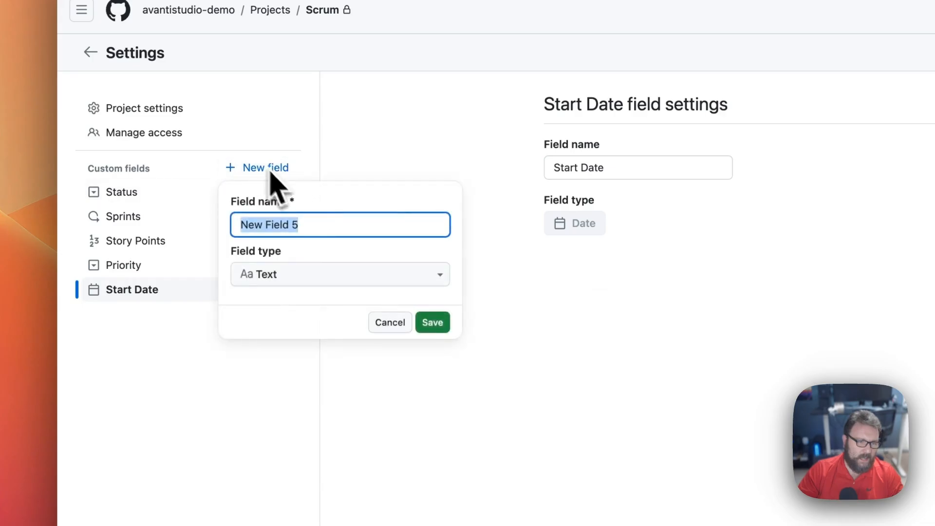
text(End Date)
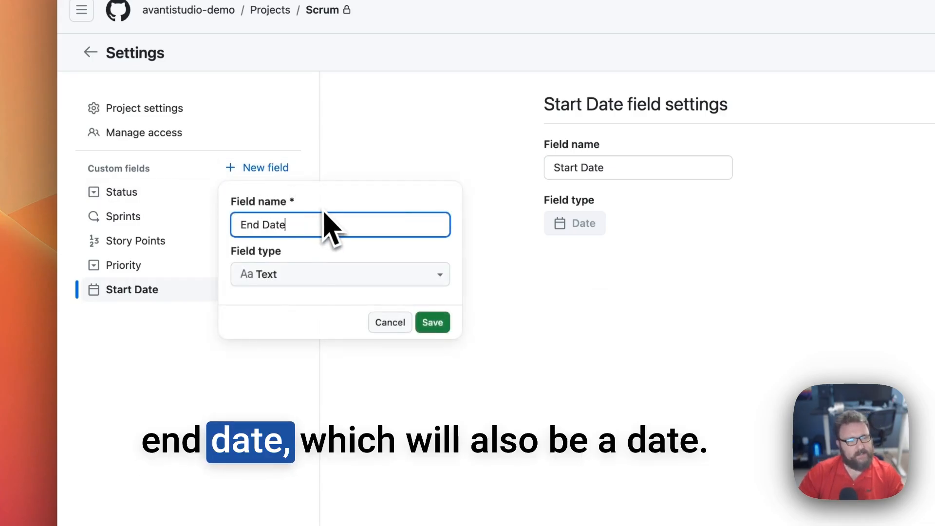
click(436, 278)
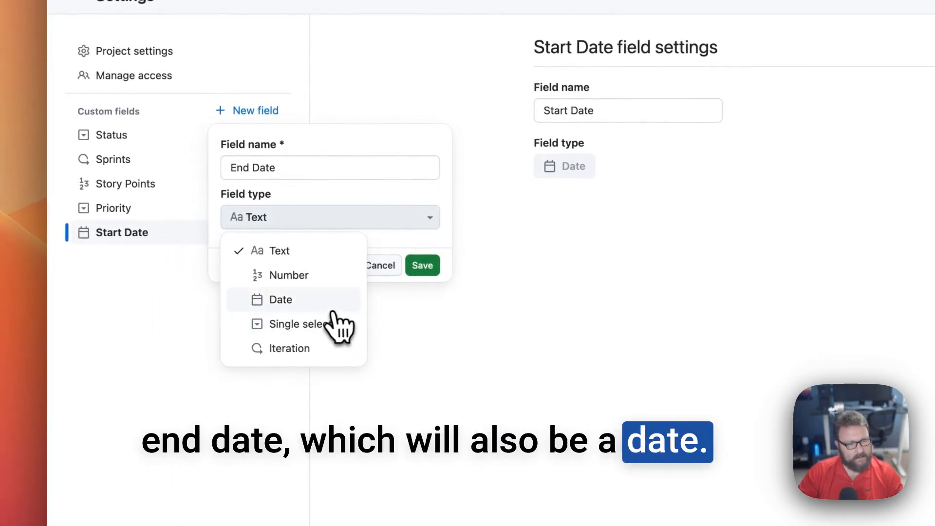
click(333, 309)
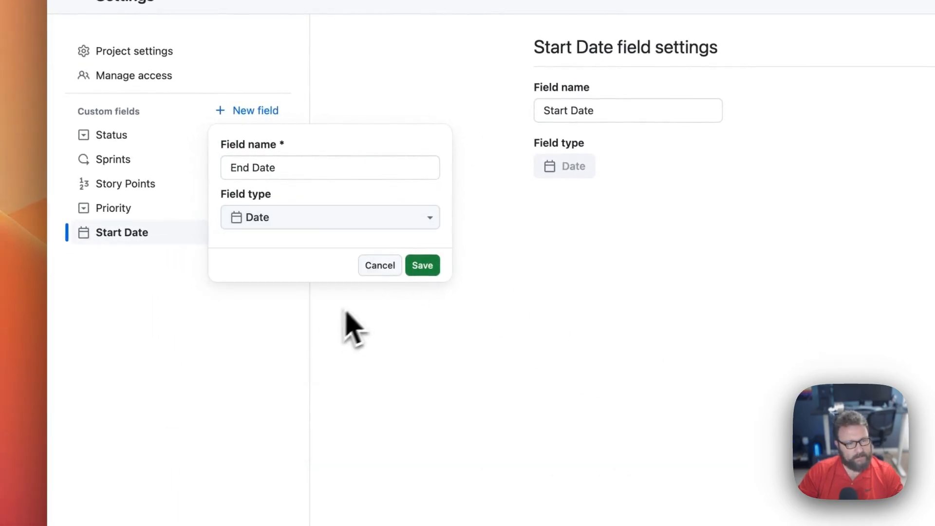
click(421, 266)
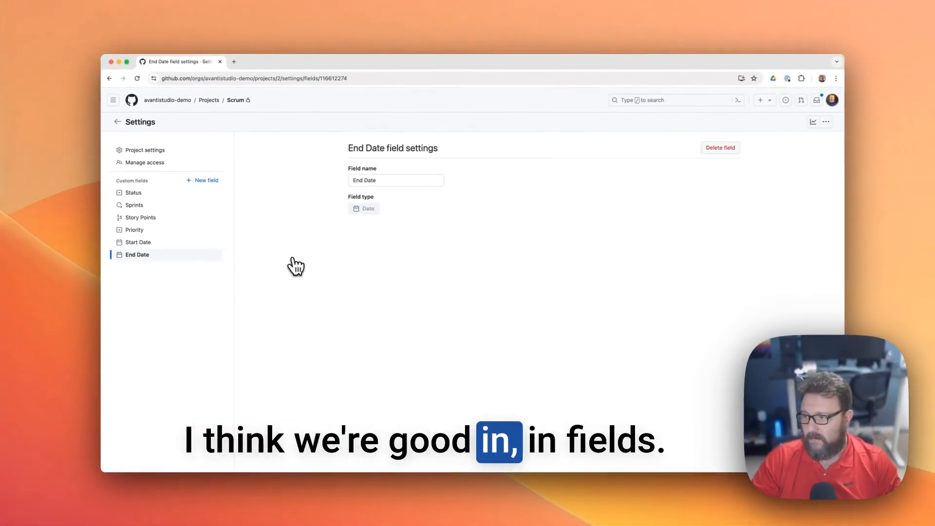
Step: In the project's "Let's managed Projects in GitHub" story, set the Status to New and the Sprints field to Sprints 1
click(118, 125)
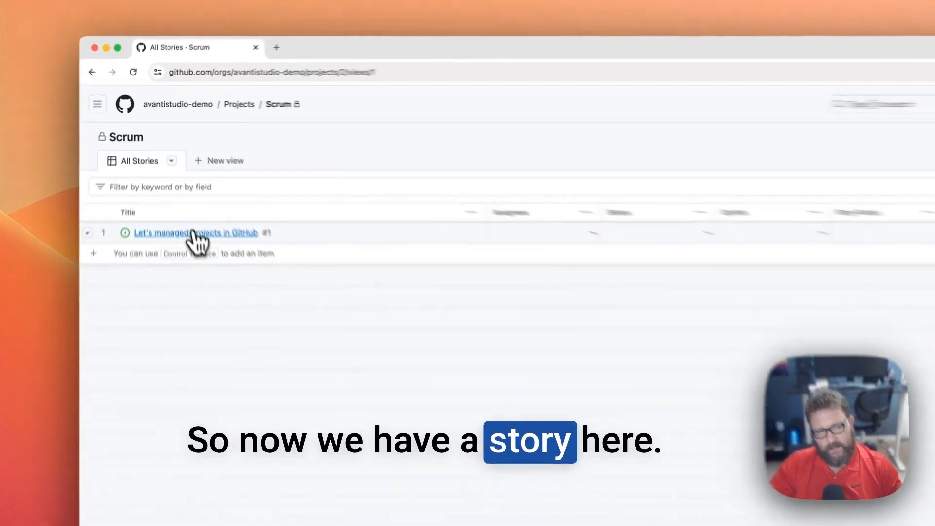
click(183, 187)
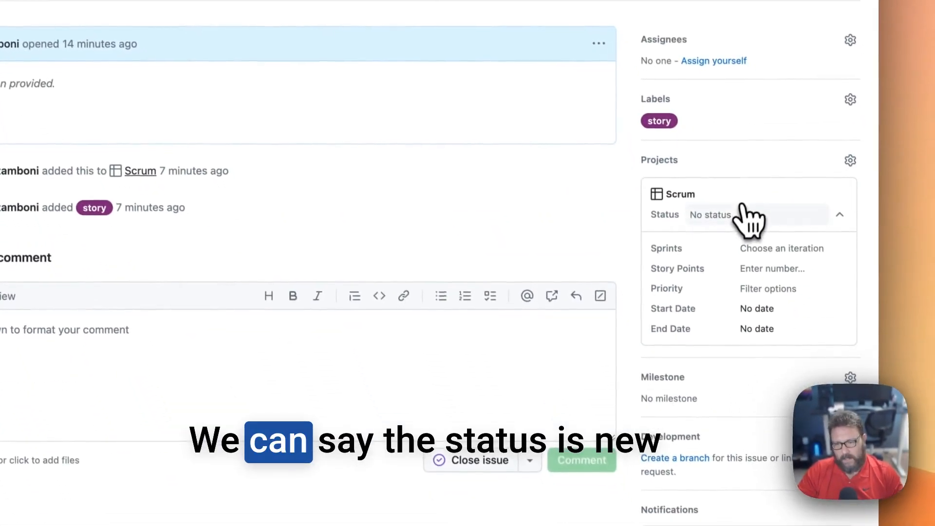
click(741, 213)
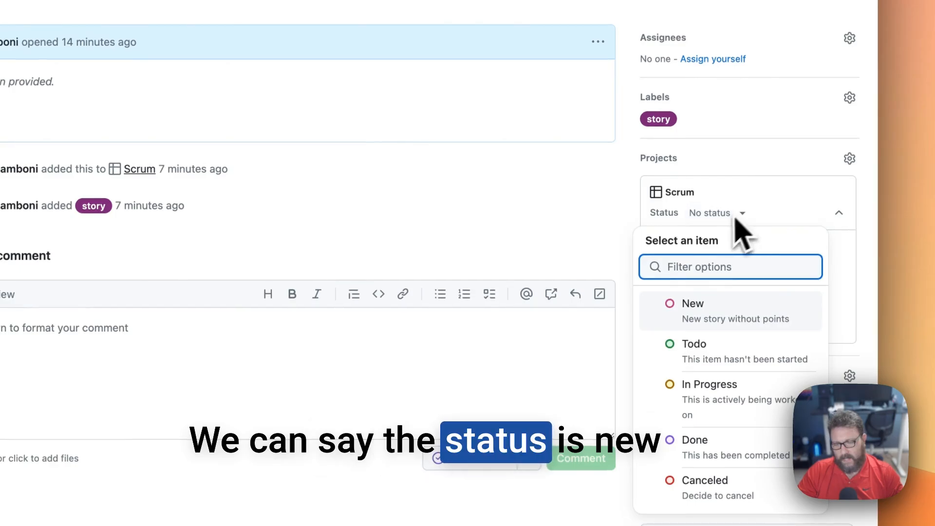
click(704, 305)
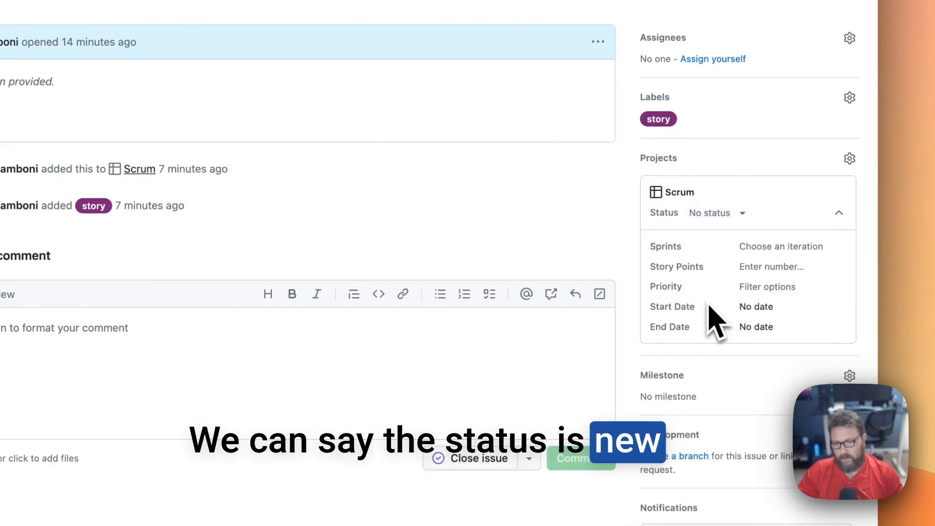
click(785, 259)
click(735, 339)
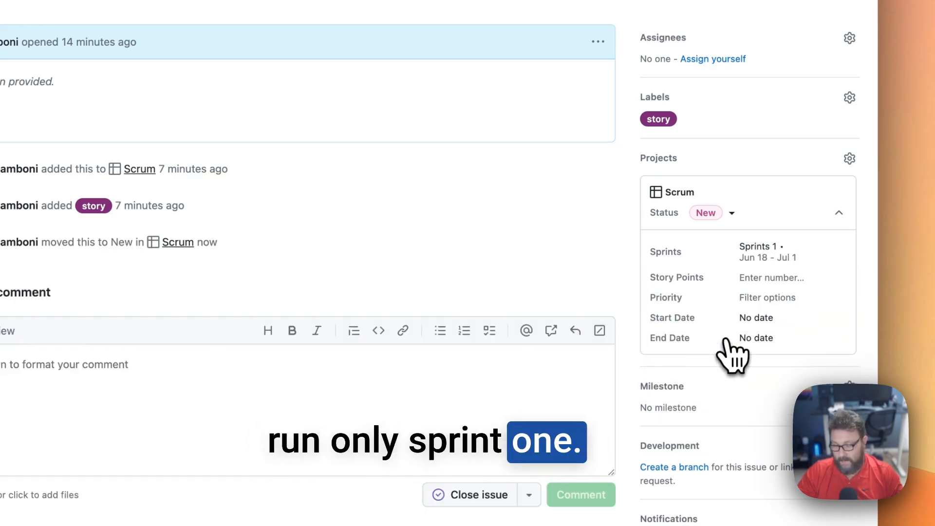
Step: Set the story's Story Points to 3 and its Priority to Medium
click(759, 286)
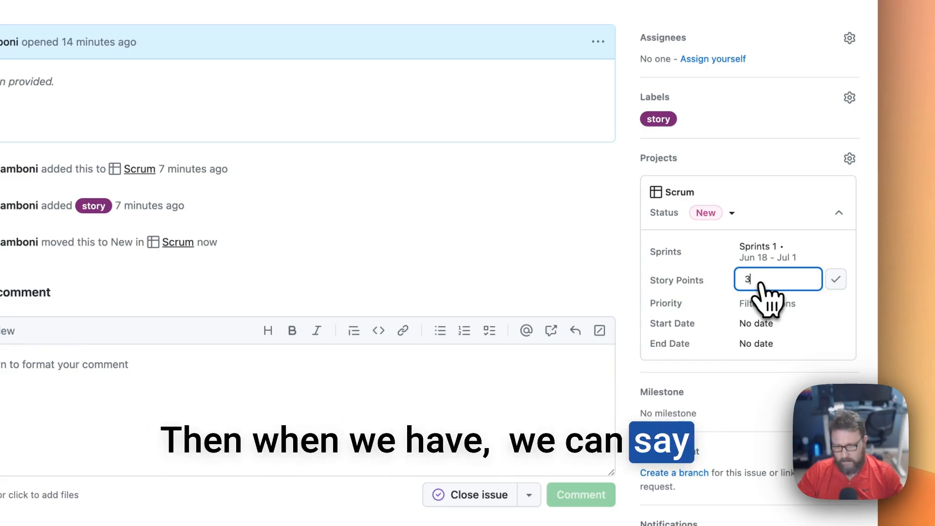
key(Return)
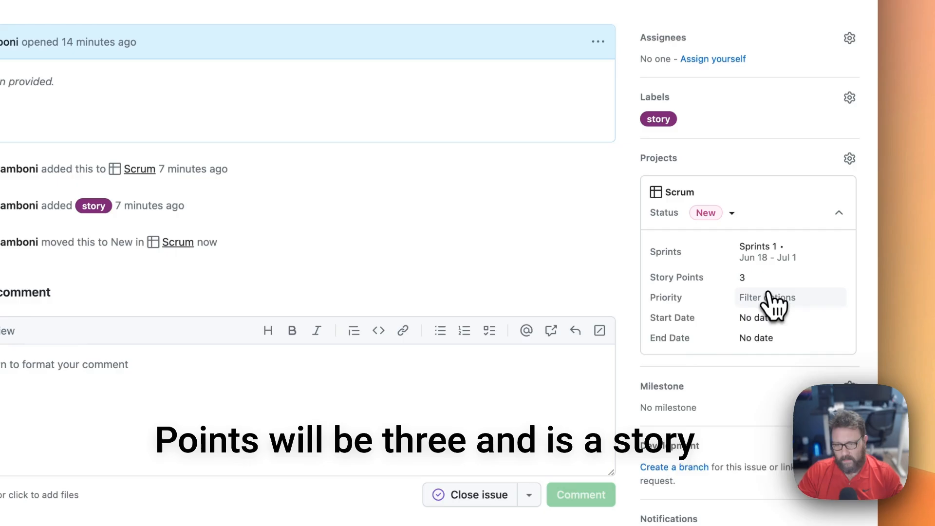
click(773, 298)
click(749, 385)
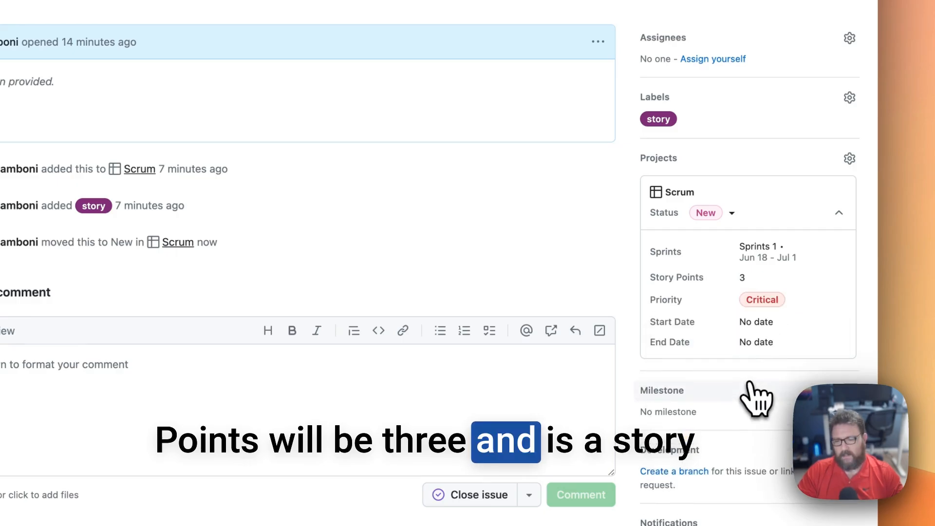
click(770, 300)
scroll(762, 395, down, 2)
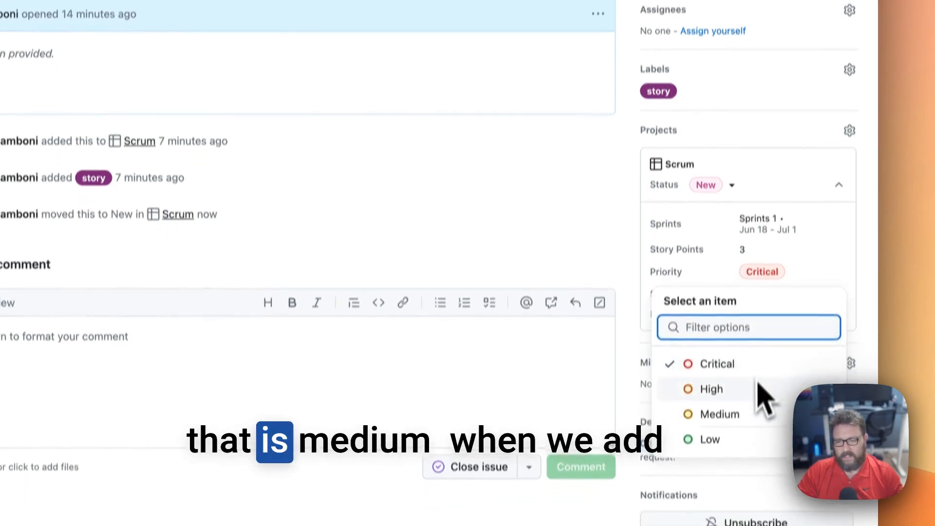
Step: Change the story's Status to Todo and close the issue to return to the project view
click(732, 155)
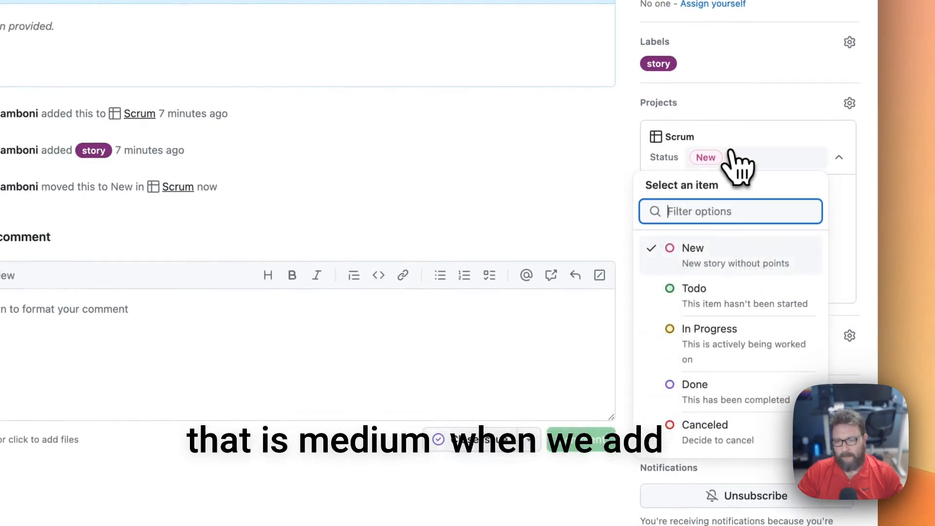
click(607, 188)
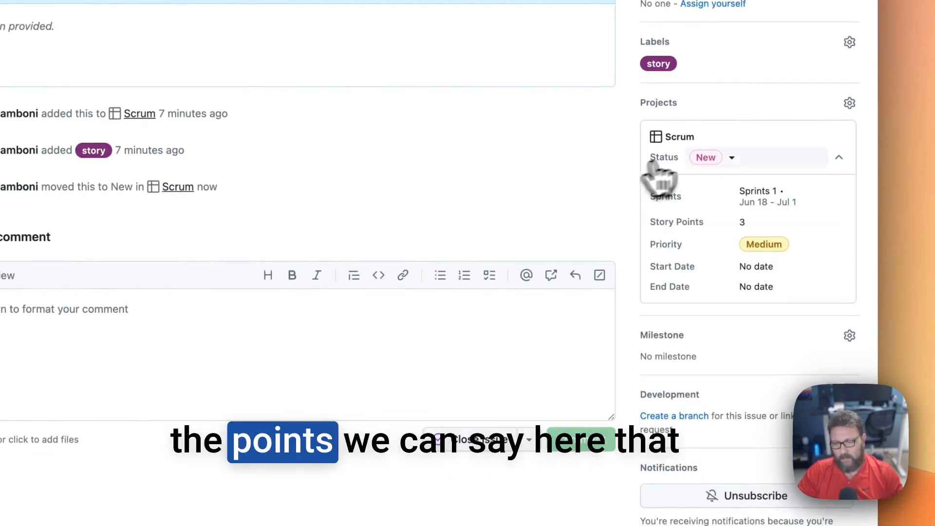
click(709, 156)
click(733, 293)
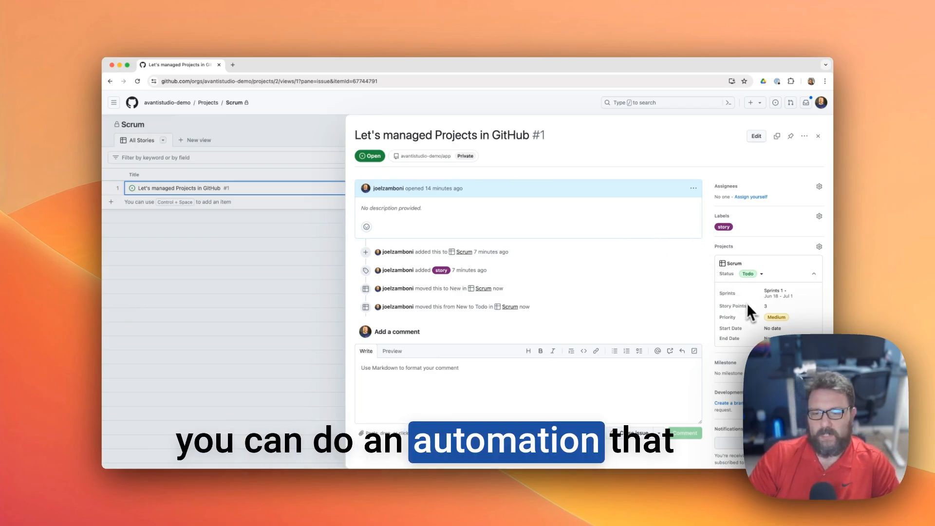
click(750, 275)
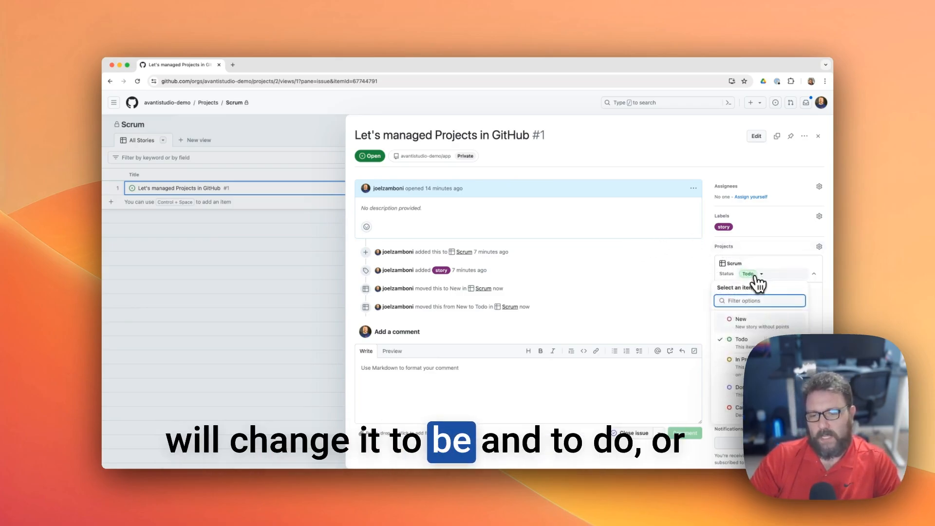
click(821, 137)
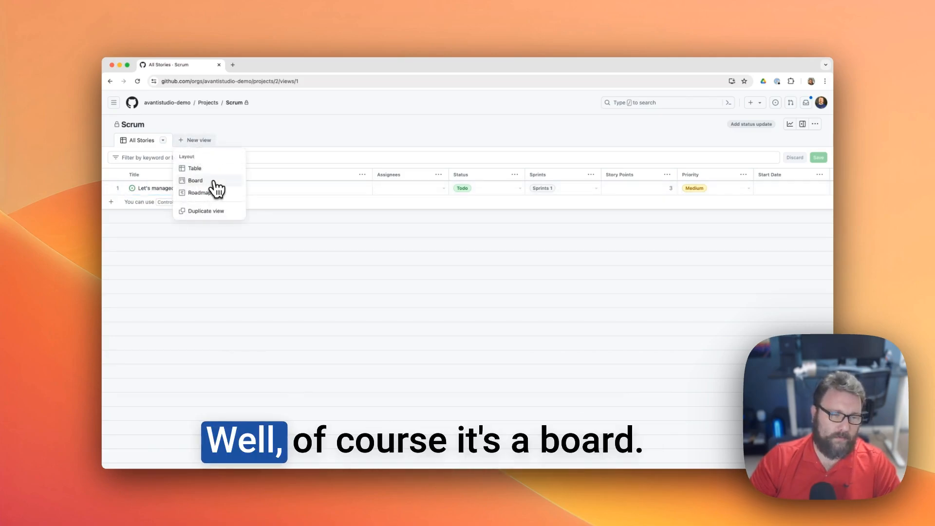
click(215, 181)
click(202, 140)
click(191, 155)
text(s)
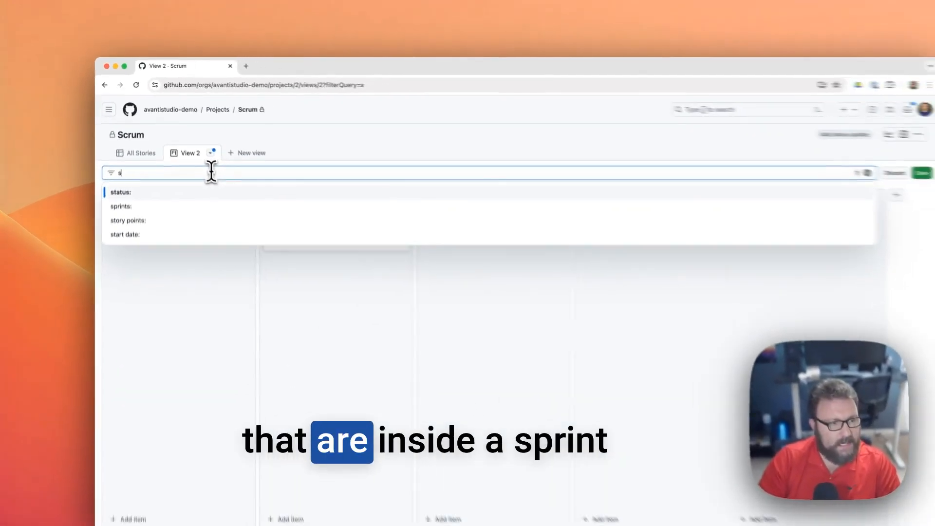
key(Down)
key(Return)
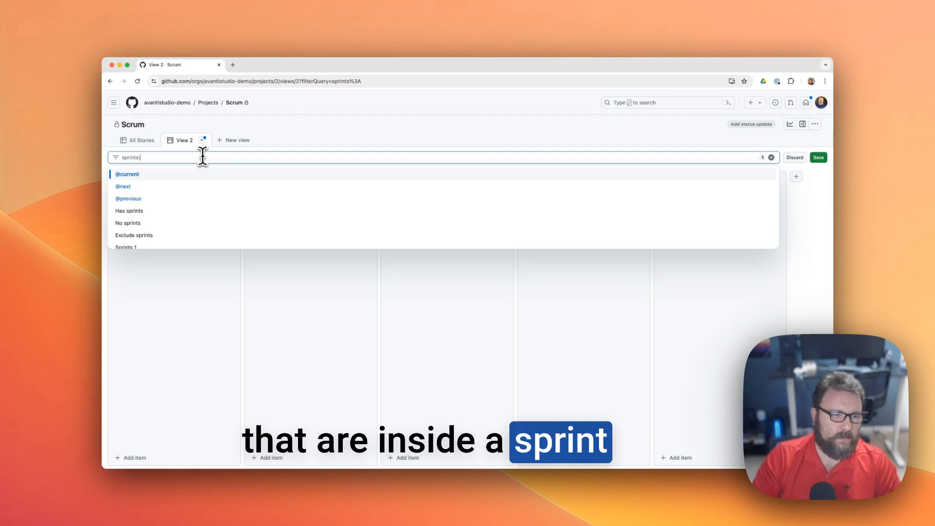
key(Down)
key(Return)
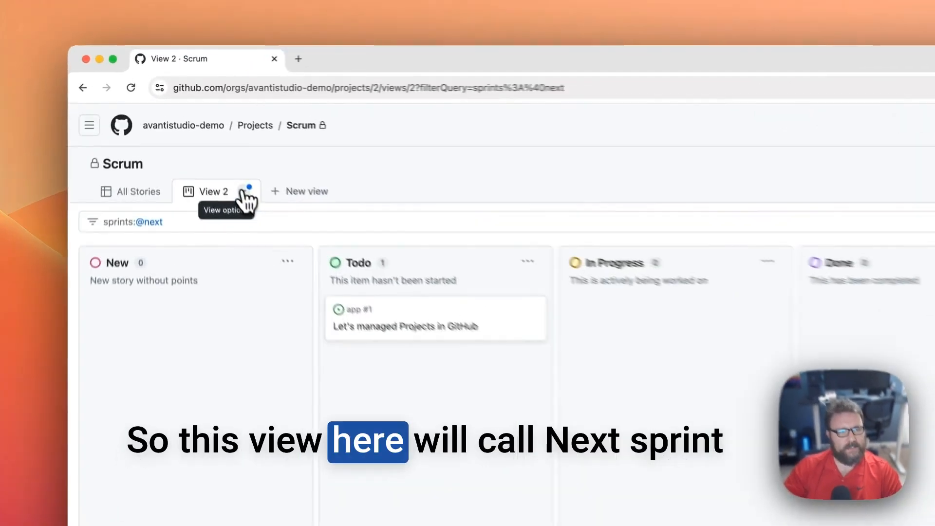
Step: Rename the new board view "Next Sprint" and save the view's changes
click(202, 140)
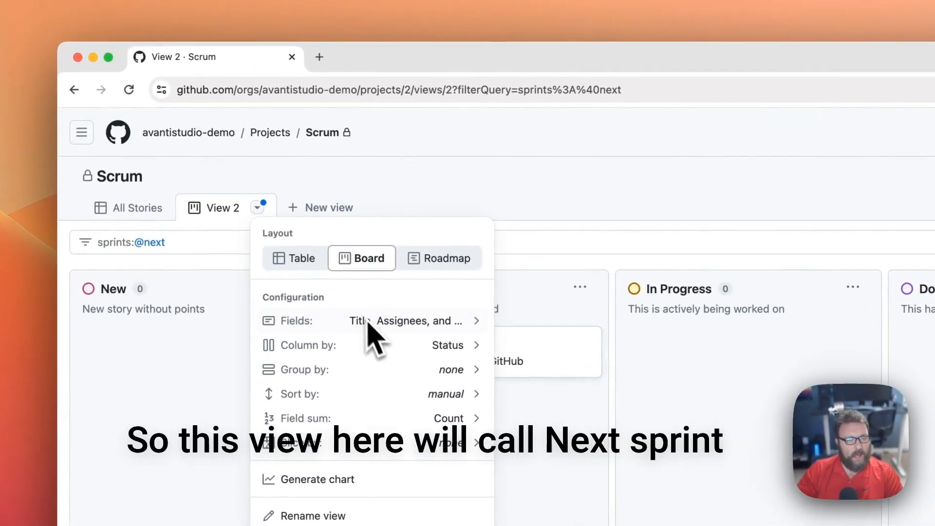
click(230, 215)
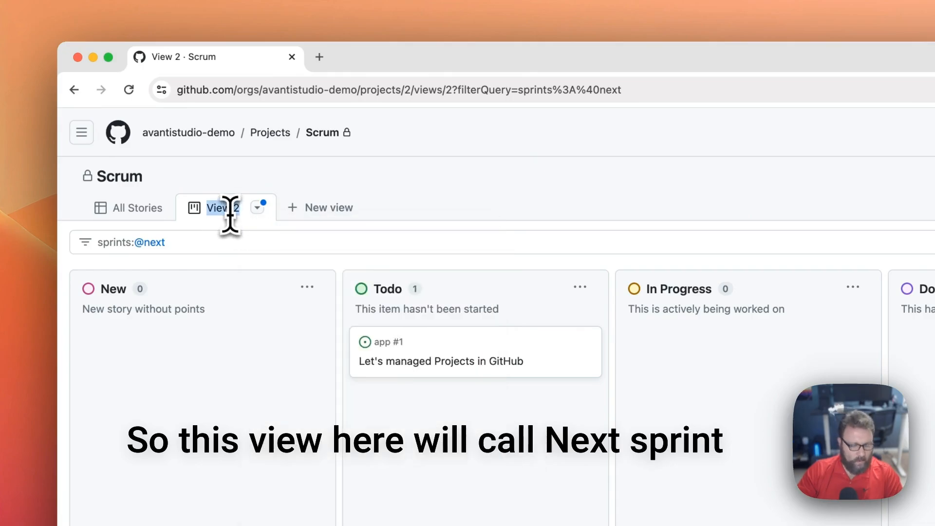
text(Next)
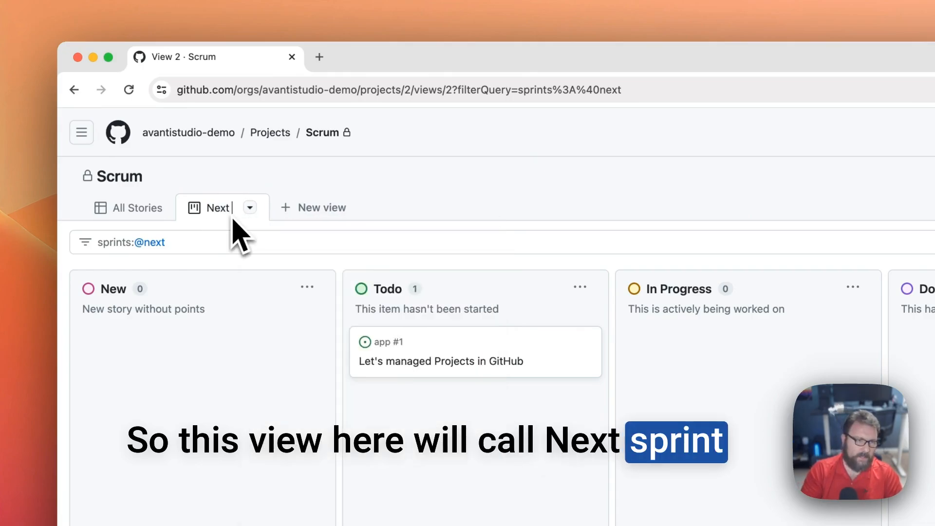
text( Sprint)
key(Return)
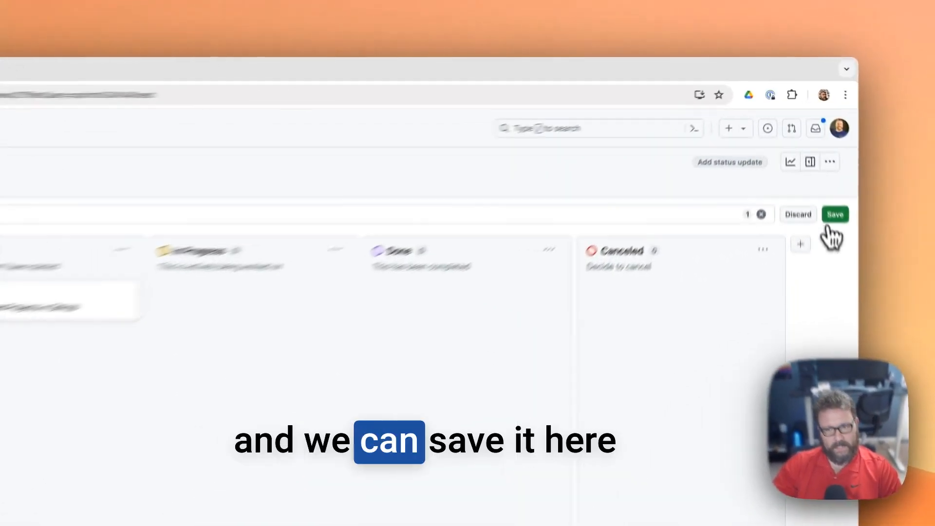
click(818, 157)
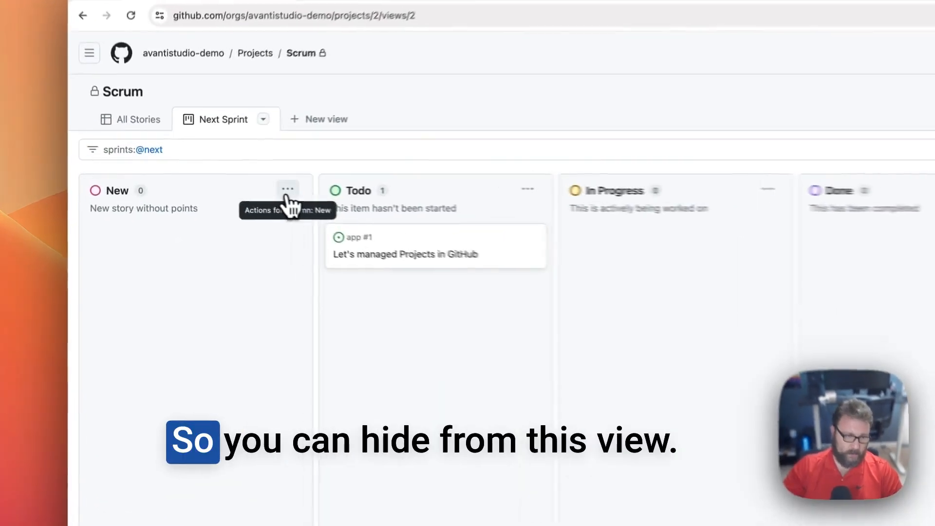
Step: Hide the New column from the Next Sprint board and save the view with Story Points added to its field sum
click(288, 190)
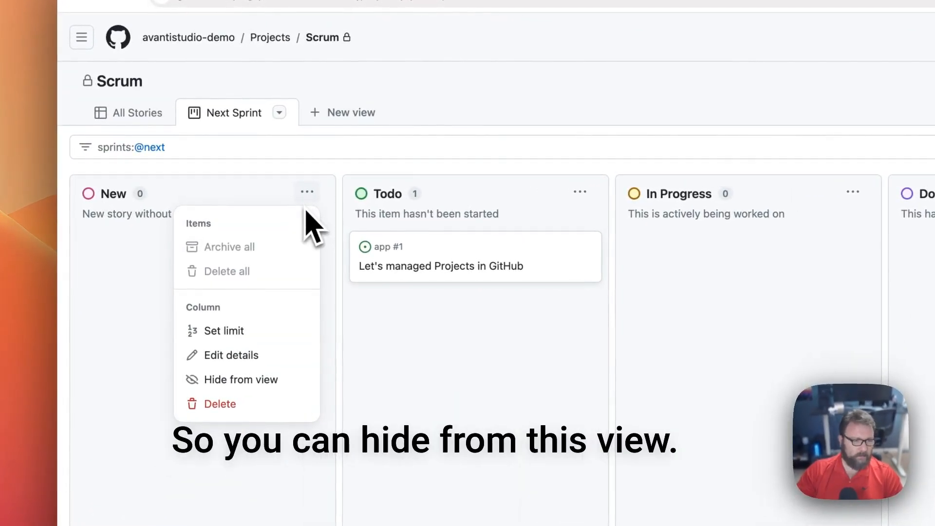
click(280, 379)
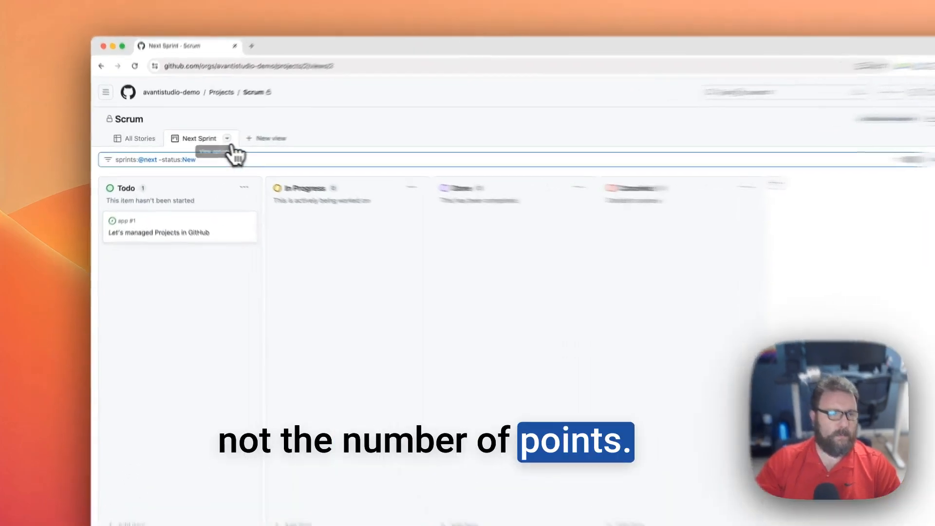
click(227, 139)
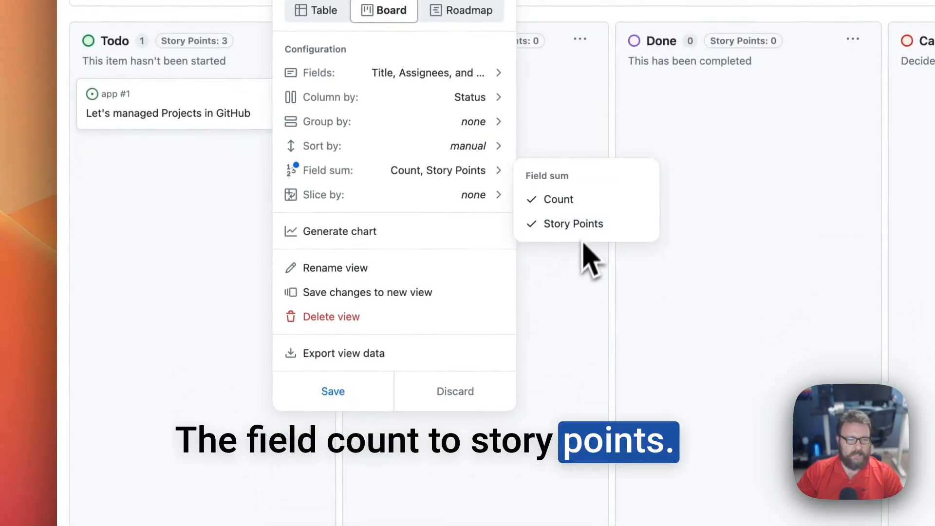
click(349, 394)
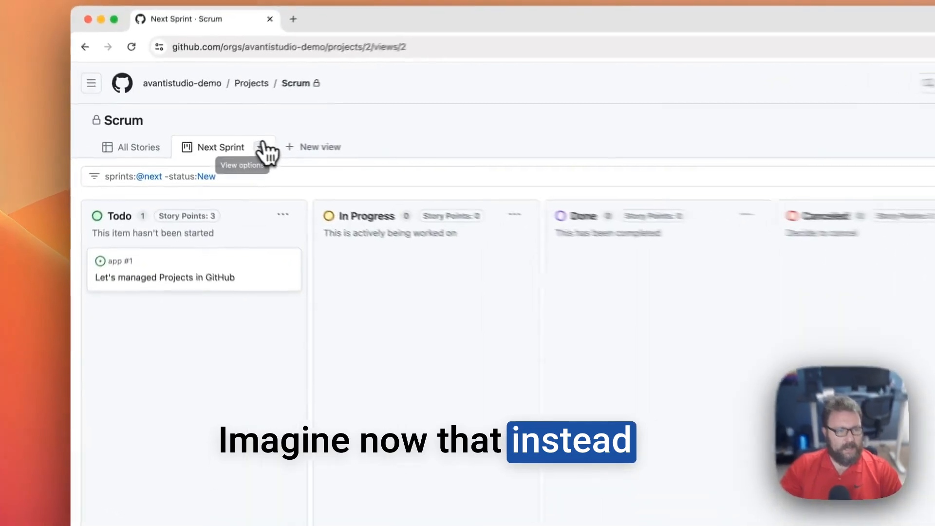
Step: Duplicate the Next Sprint board view
click(212, 139)
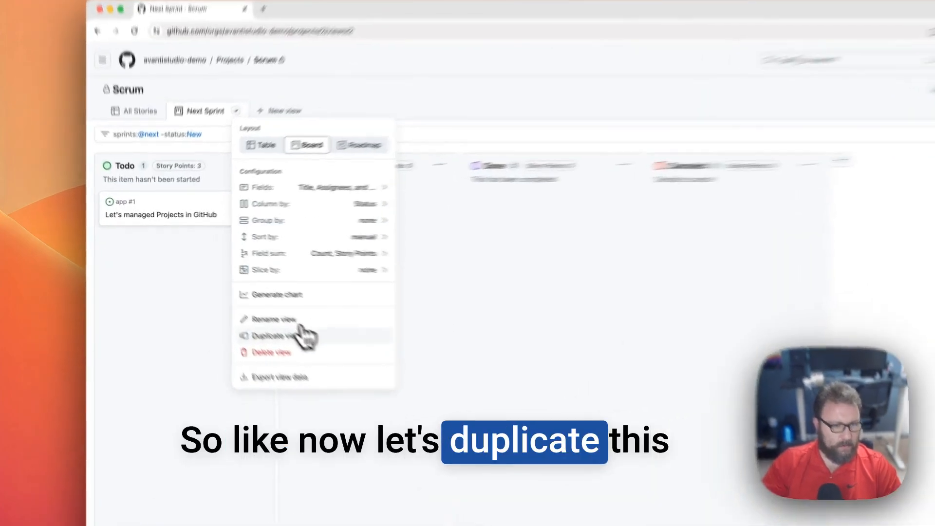
click(243, 306)
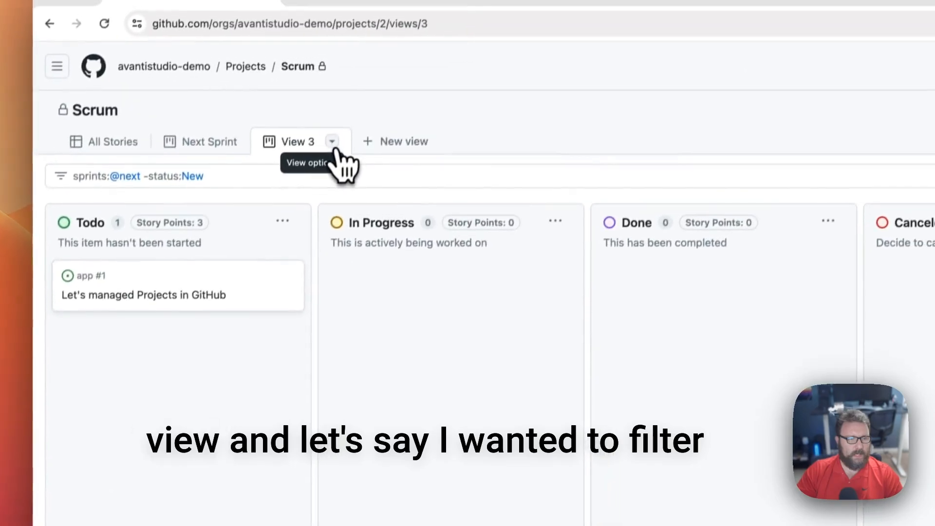
click(332, 145)
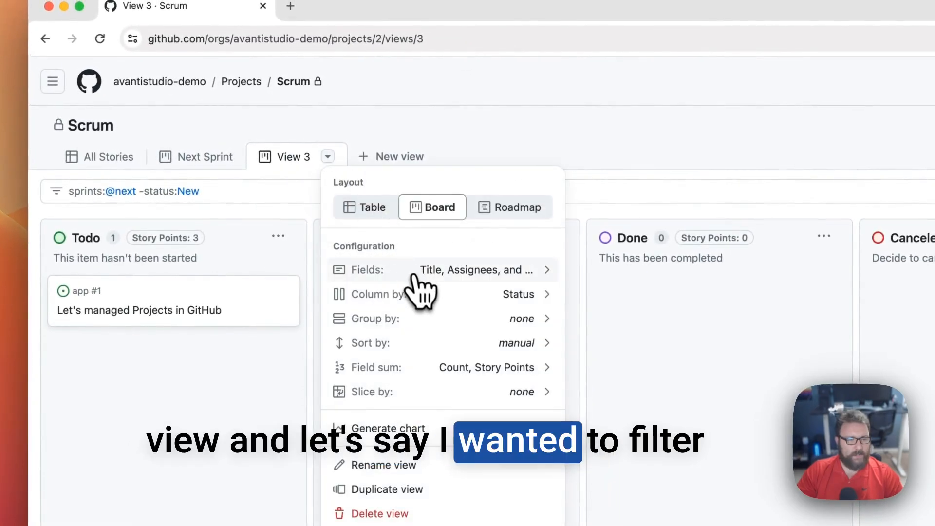
click(446, 279)
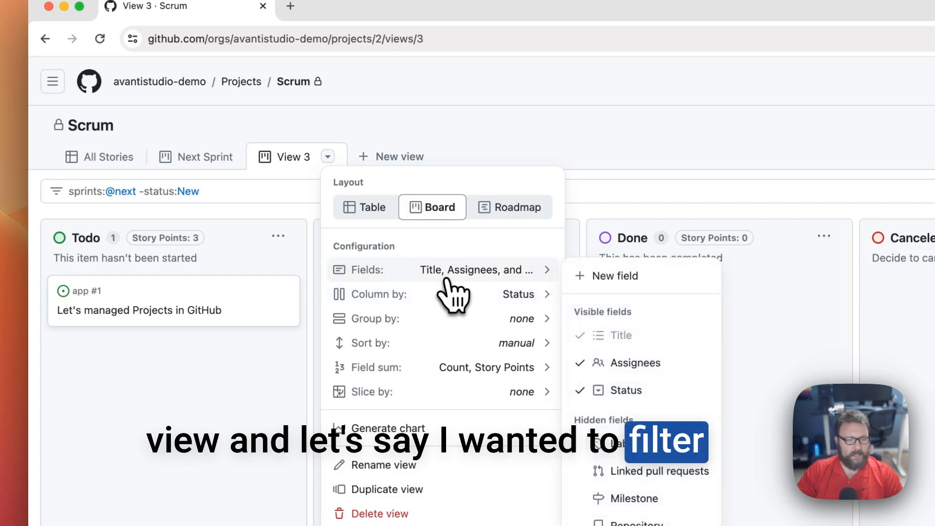
click(280, 365)
click(271, 188)
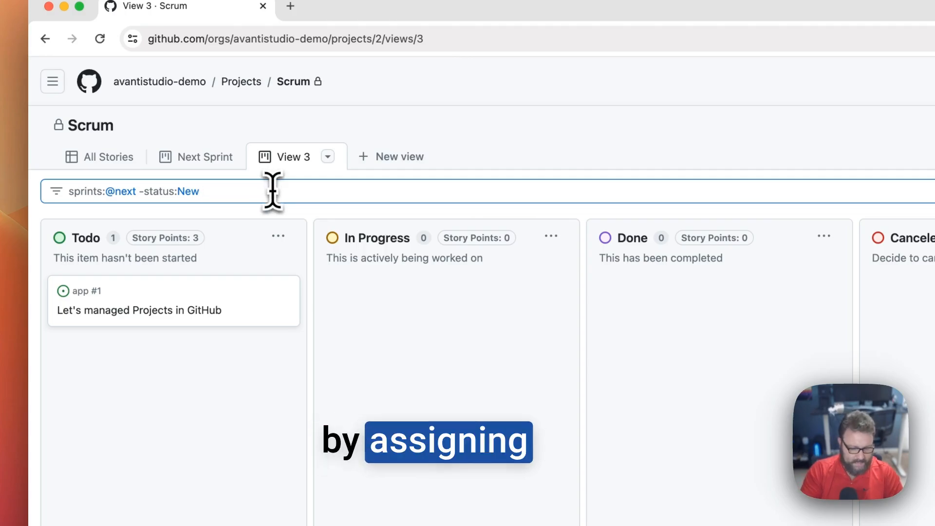
key(BackSpace)
text(ss)
key(Return)
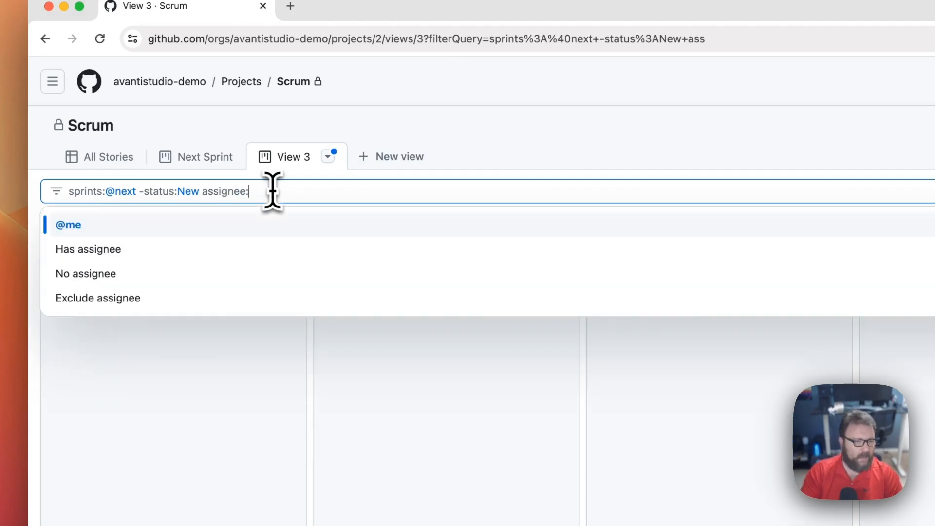
key(Return)
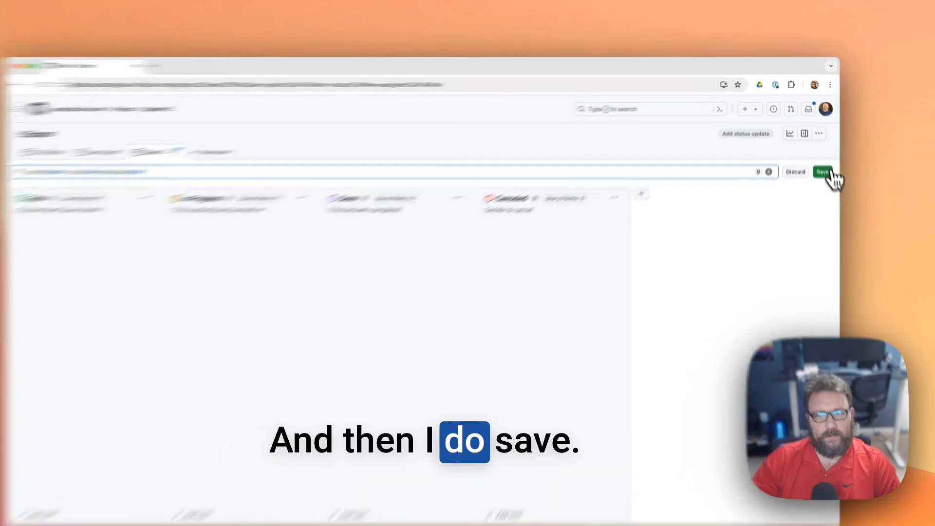
click(823, 173)
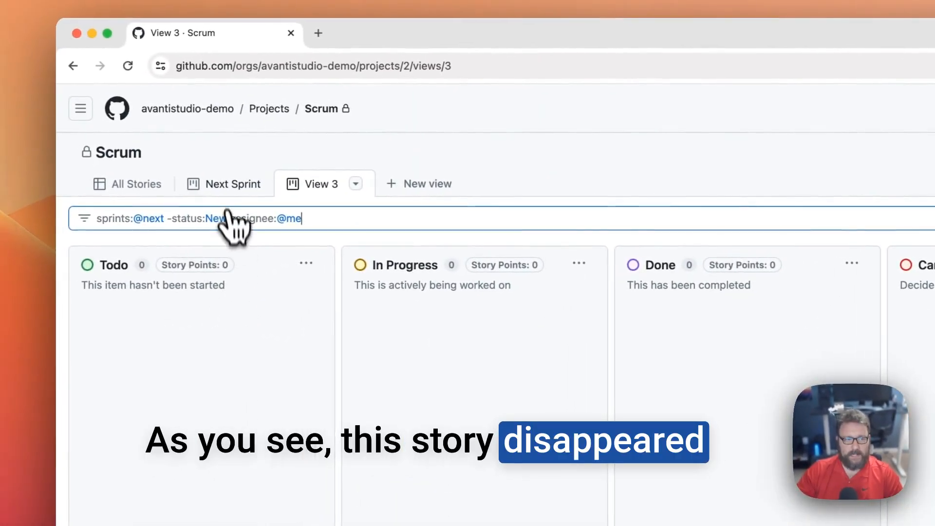
Step: Assign the "Let's managed Projects in GitHub" story on the Next Sprint board to yourself and close the issue
click(215, 187)
click(181, 319)
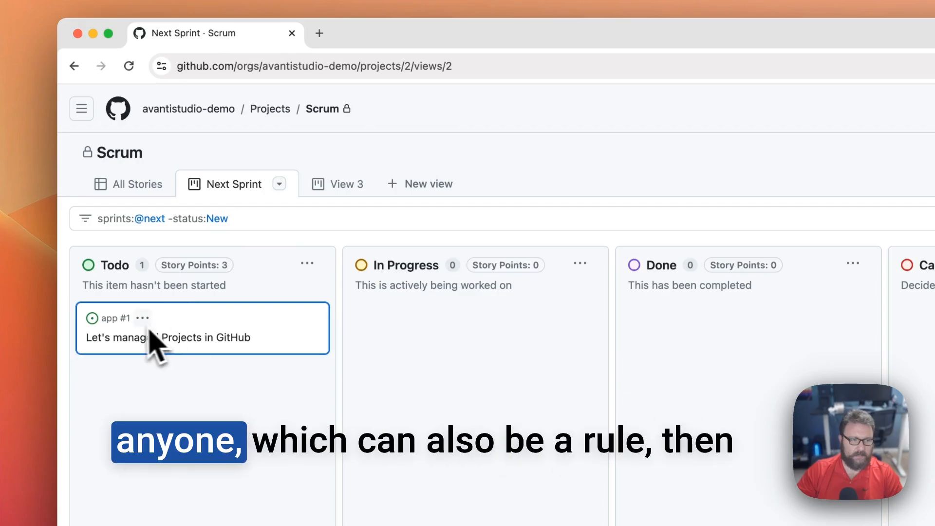
click(120, 327)
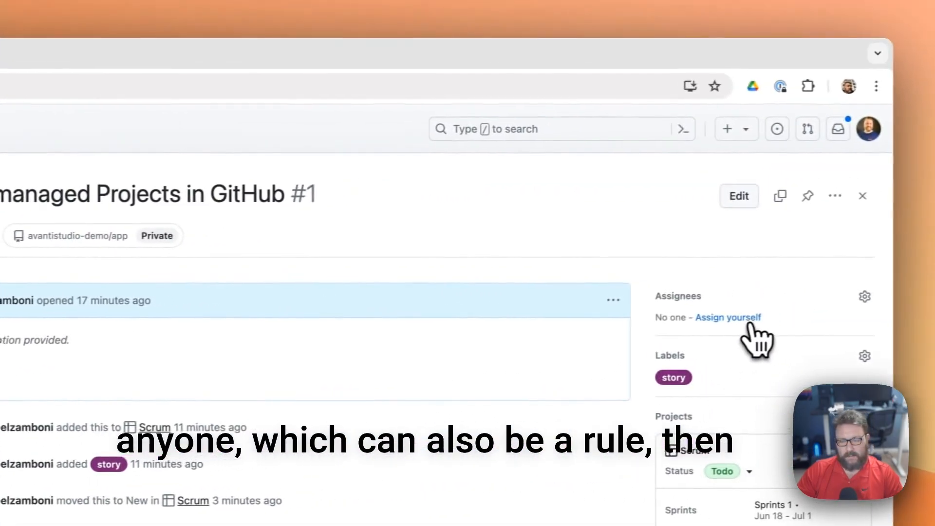
click(728, 317)
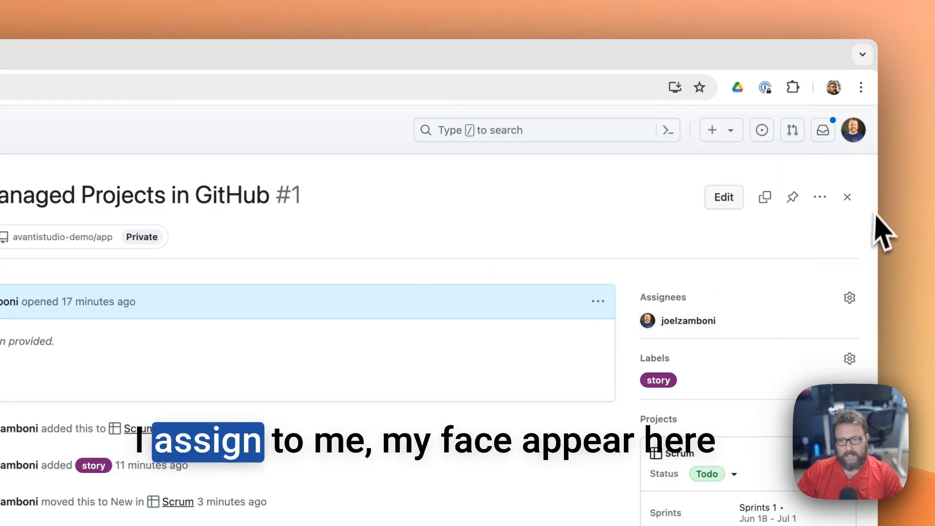
click(863, 196)
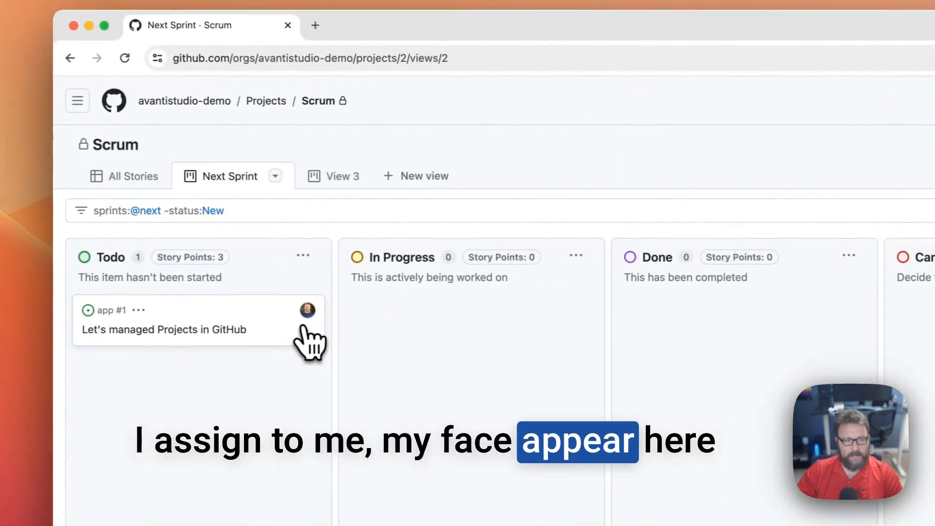
Step: Rename the board view filtered by your assigned stories "My Stories for Next Sprint"
click(337, 189)
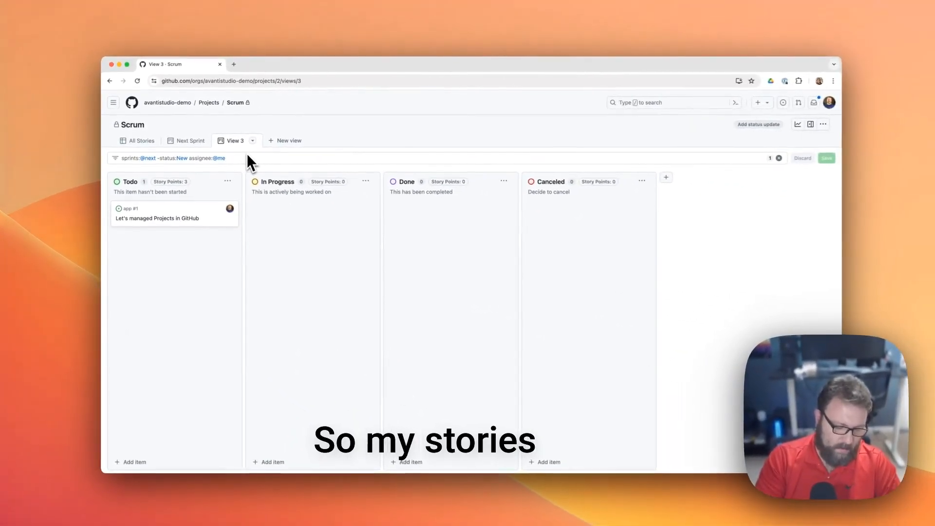
text(My Stories)
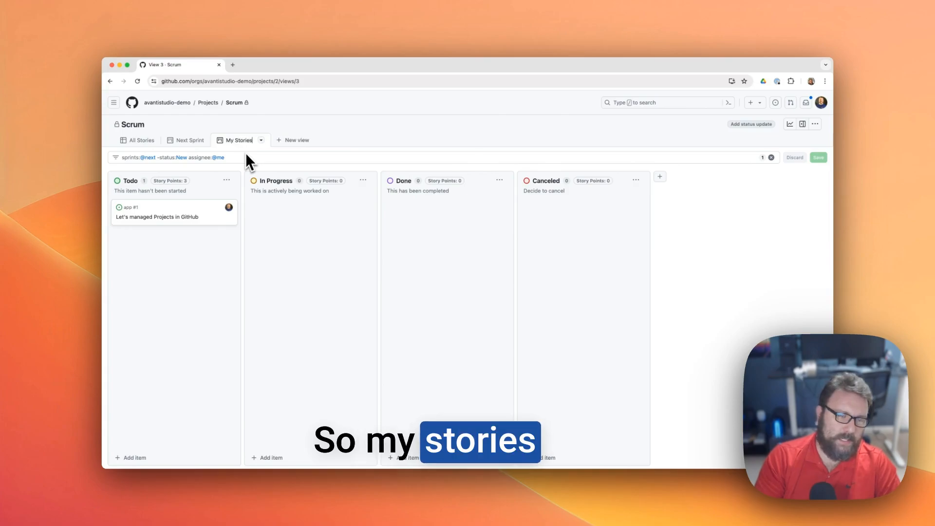
text( for Next )
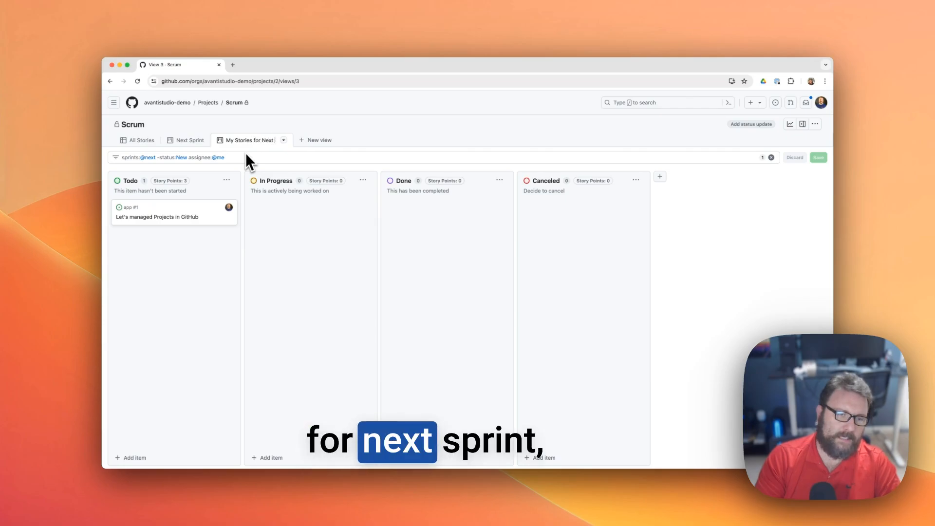
text(Sprint)
key(Return)
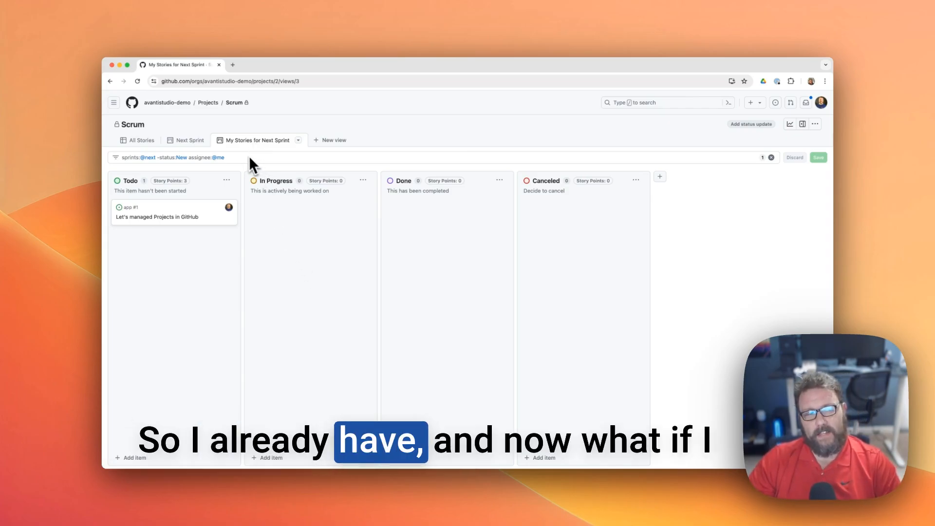
Step: Duplicate the My Stories for Next Sprint view and rename the copy "My Current Sprint"
click(204, 145)
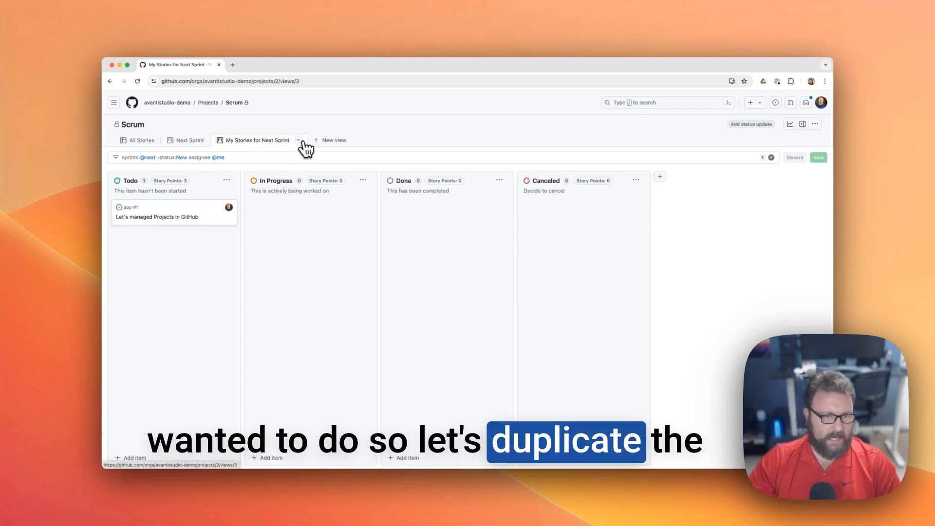
click(299, 141)
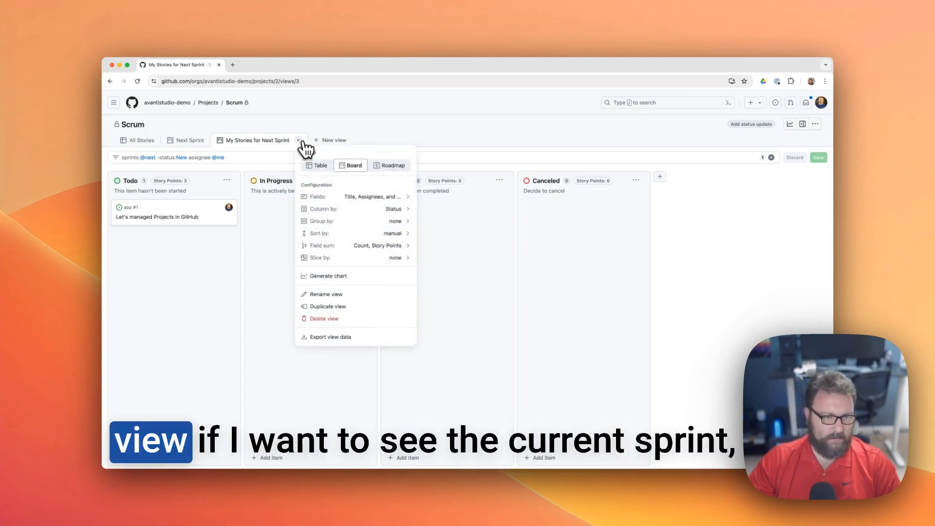
click(339, 306)
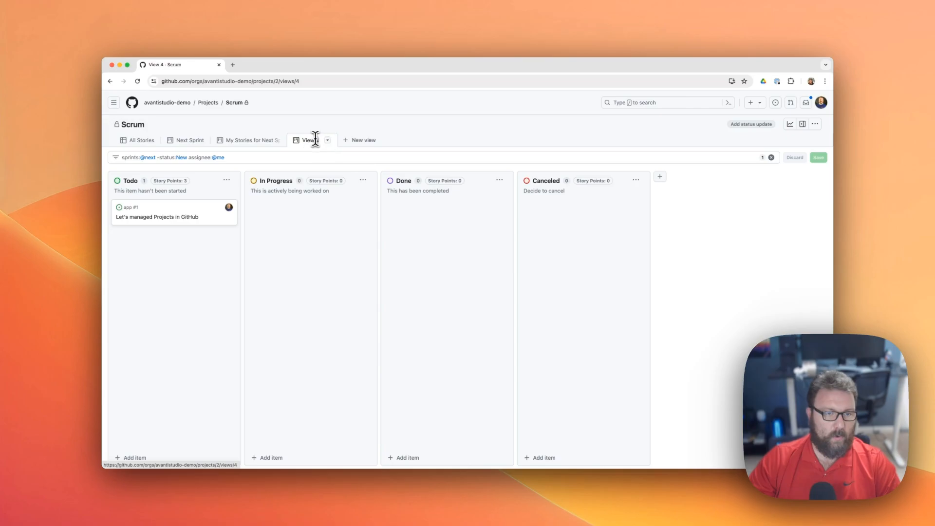
double_click(315, 139)
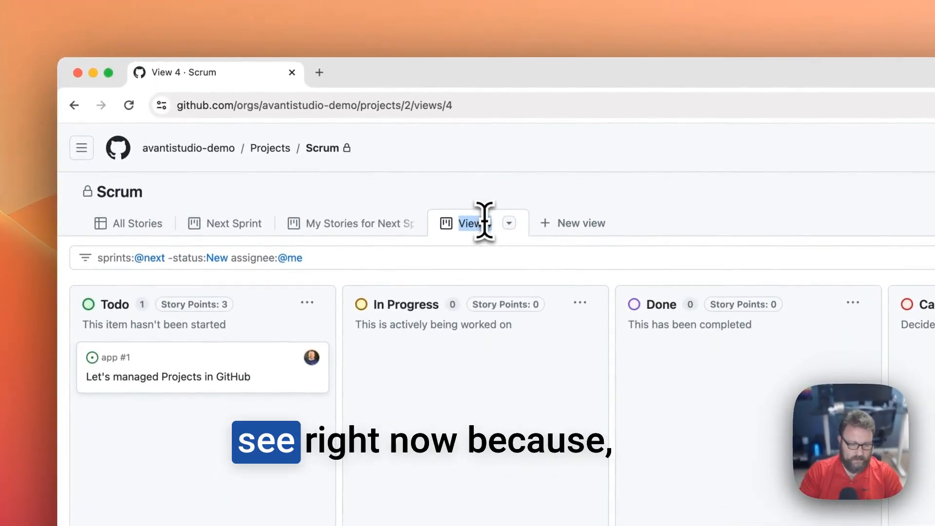
text(My Sprin)
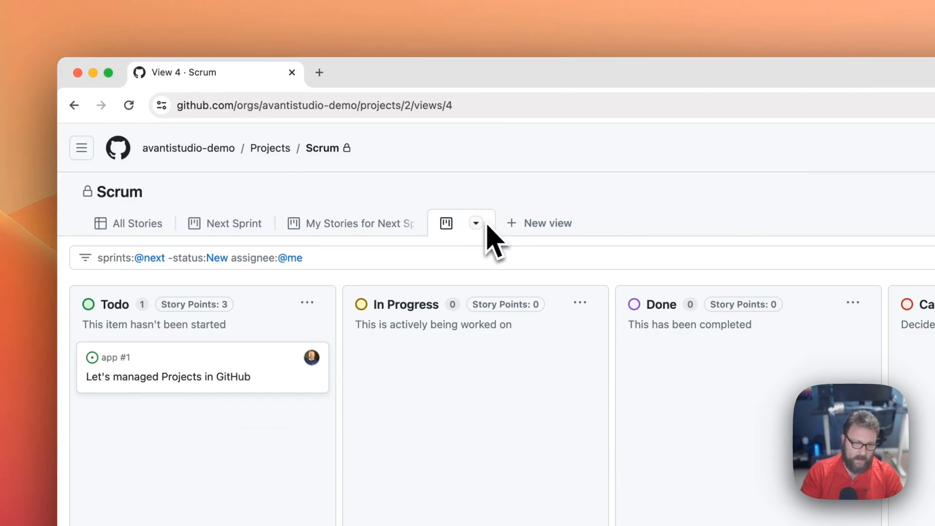
text(Current Sprint)
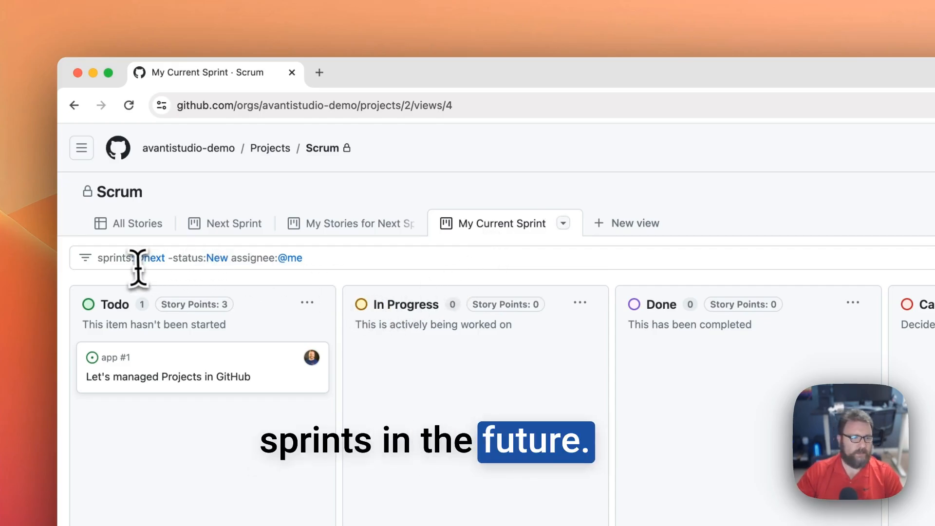
click(166, 258)
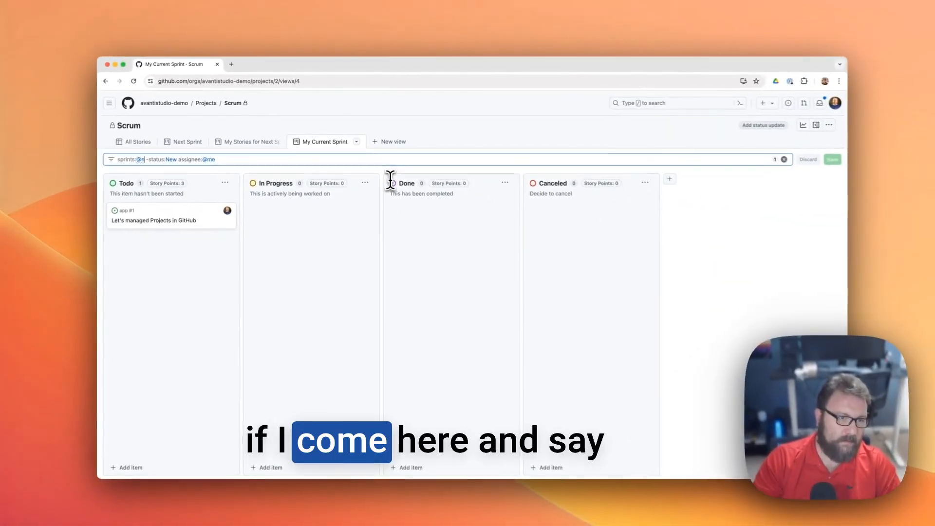
key(BackSpace)
key(BackSpace)
key(BackSpace)
key(BackSpace)
key(BackSpace)
key(BackSpace)
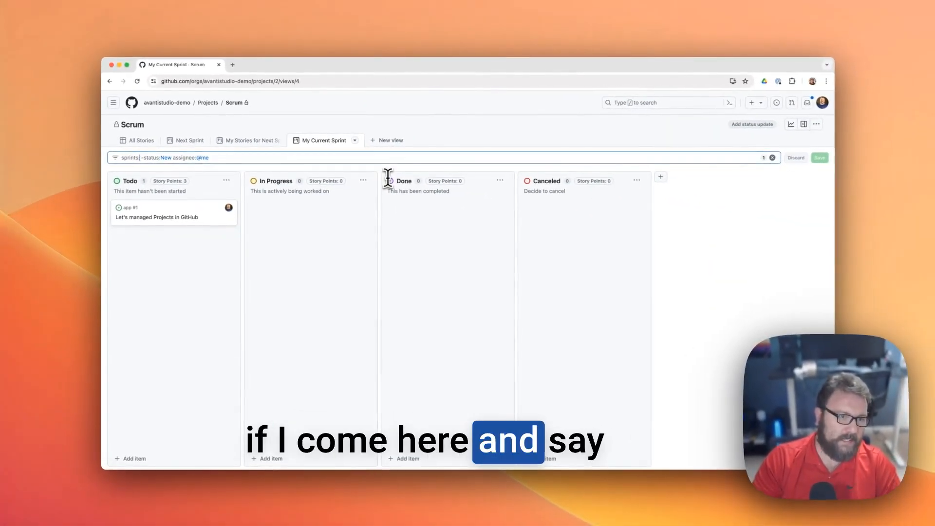
key(BackSpace)
key(BackSpace)
key(BackSpace)
key(BackSpace)
key(BackSpace)
key(BackSpace)
key(BackSpace)
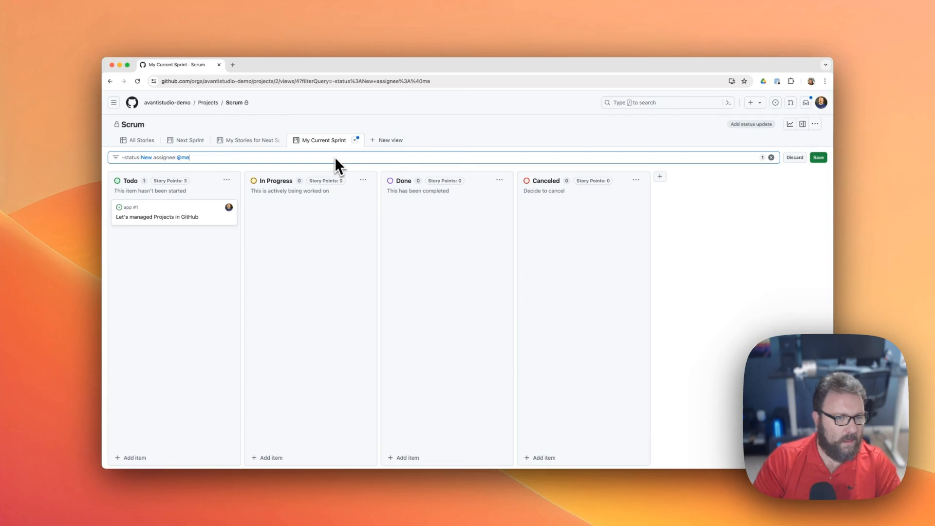
text(sprints:)
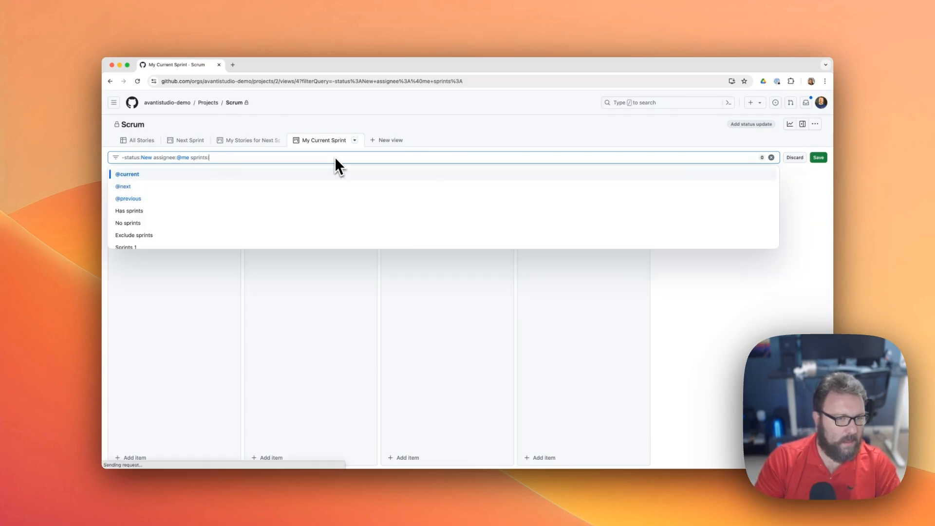
key(Return)
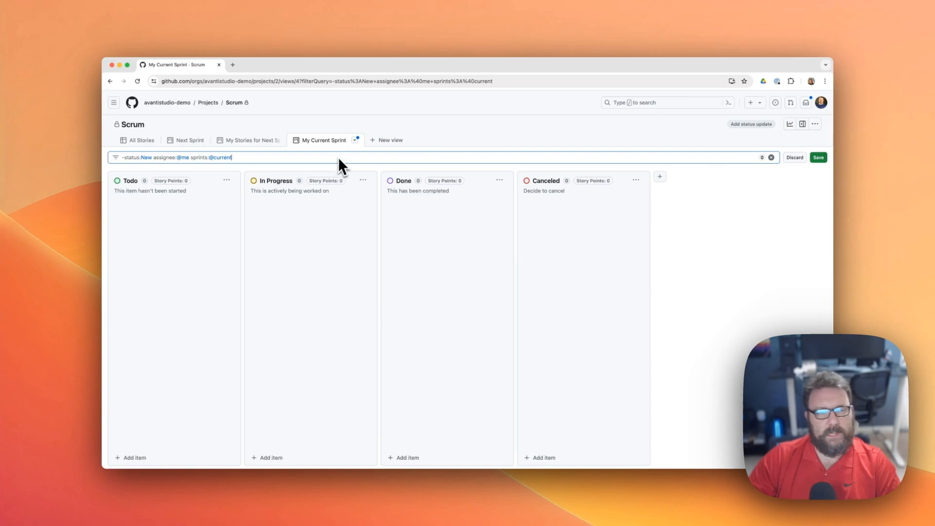
click(819, 164)
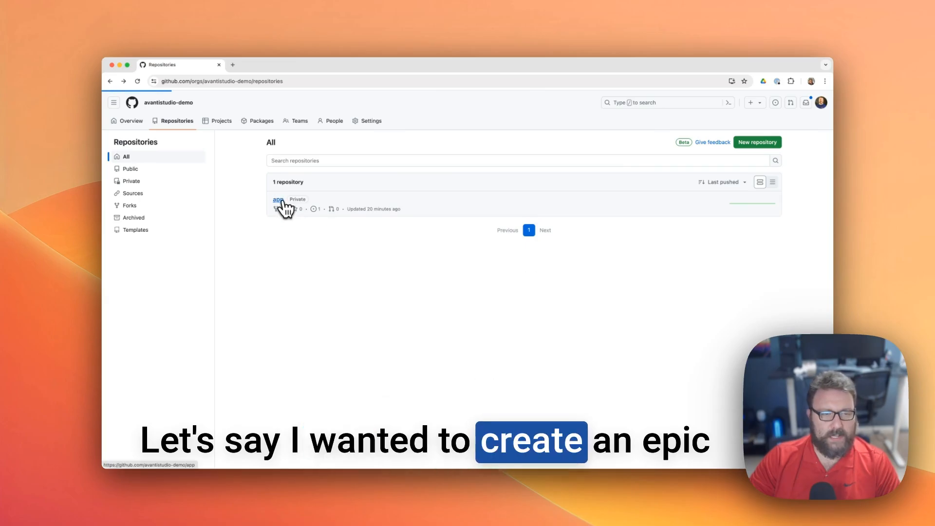
Step: Start a new issue in the app repository titled "Change Project Management from Jira to GitHub"
click(280, 201)
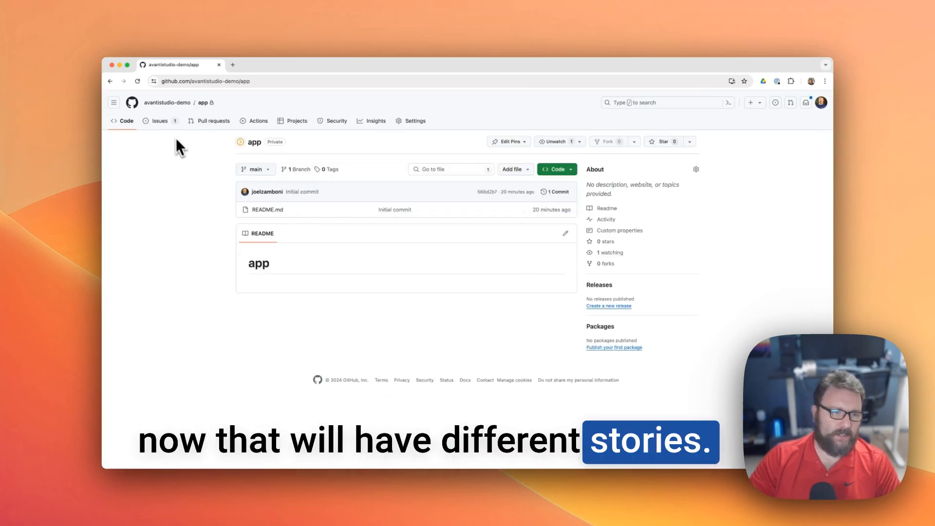
click(171, 128)
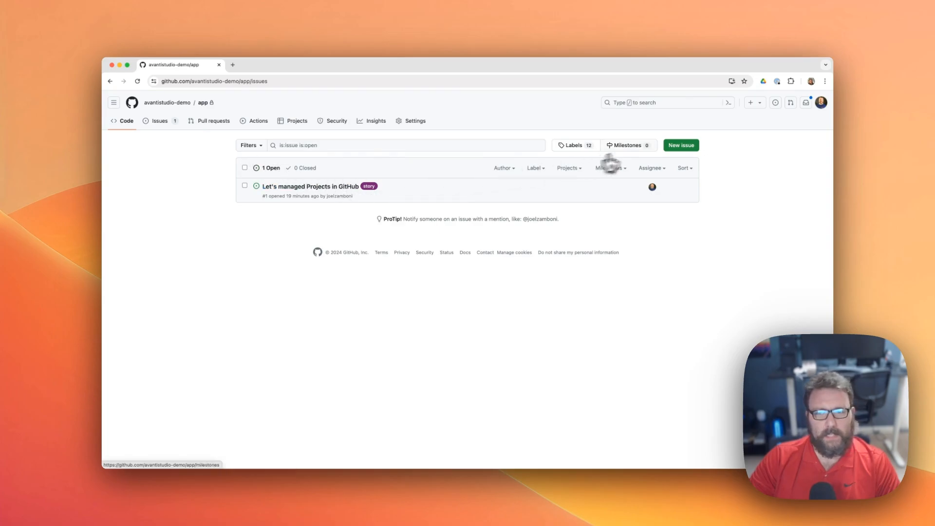
click(680, 146)
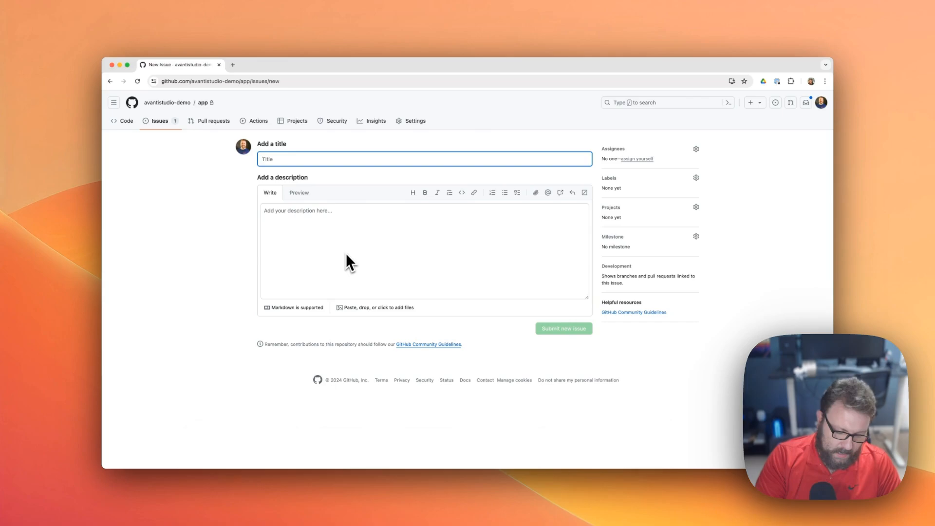
text(Change )
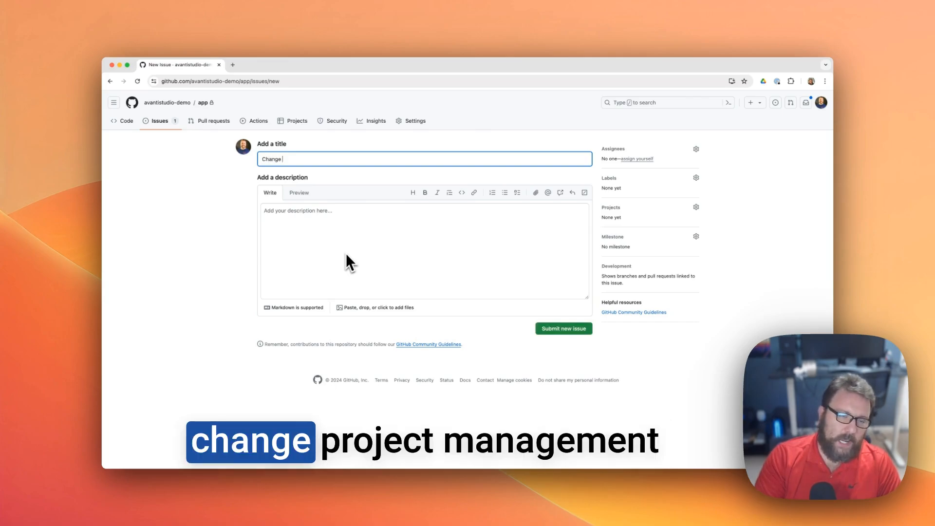
text(Project)
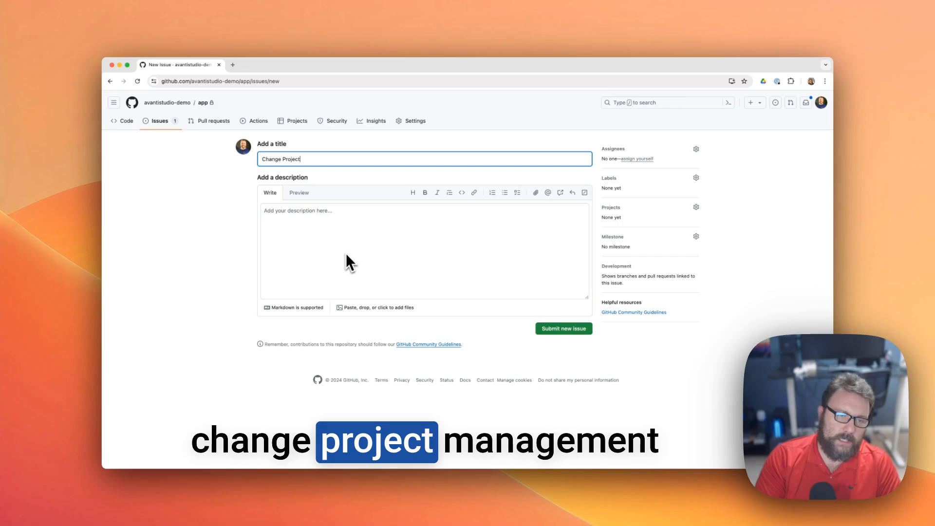
text( Manag)
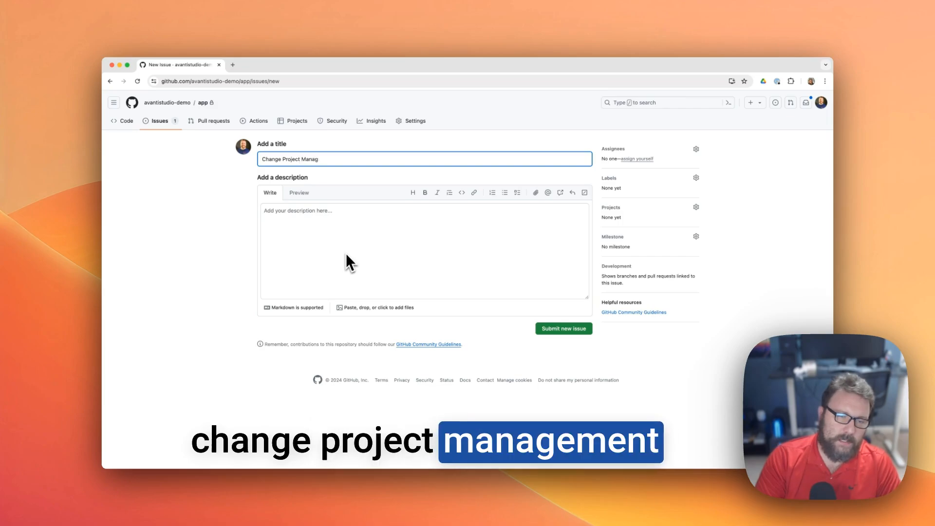
text(ement from)
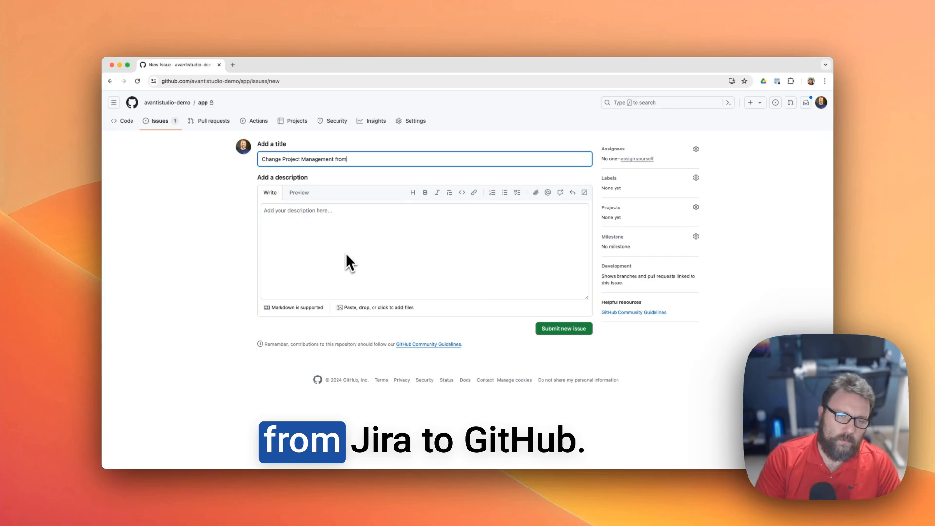
text( Jira to )
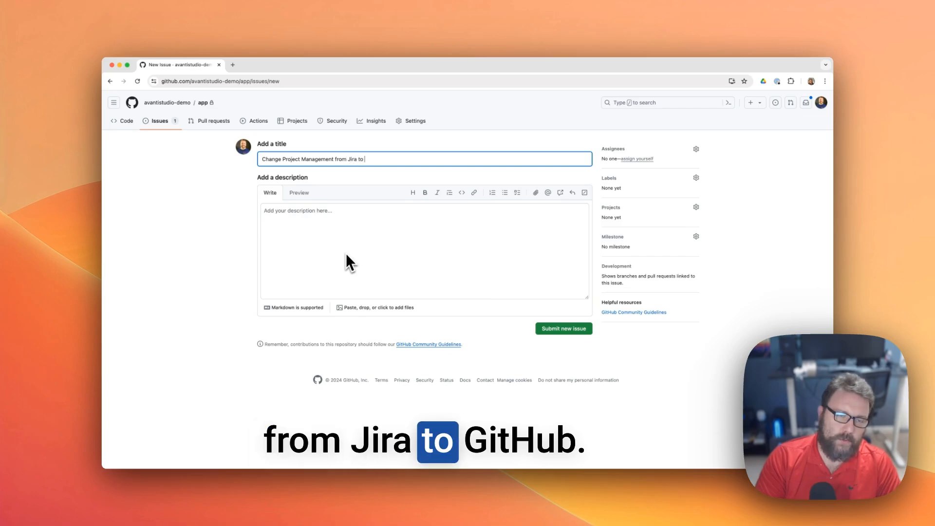
text(Gi)
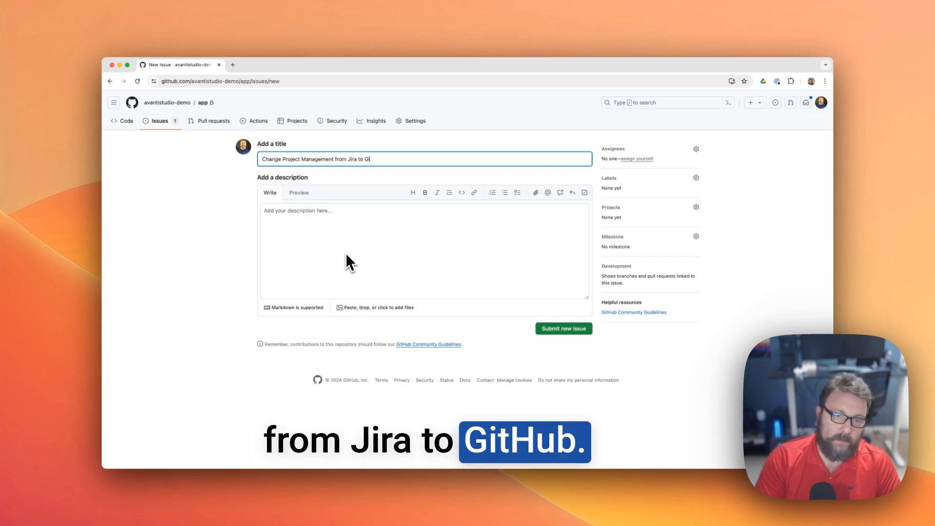
text(tHub)
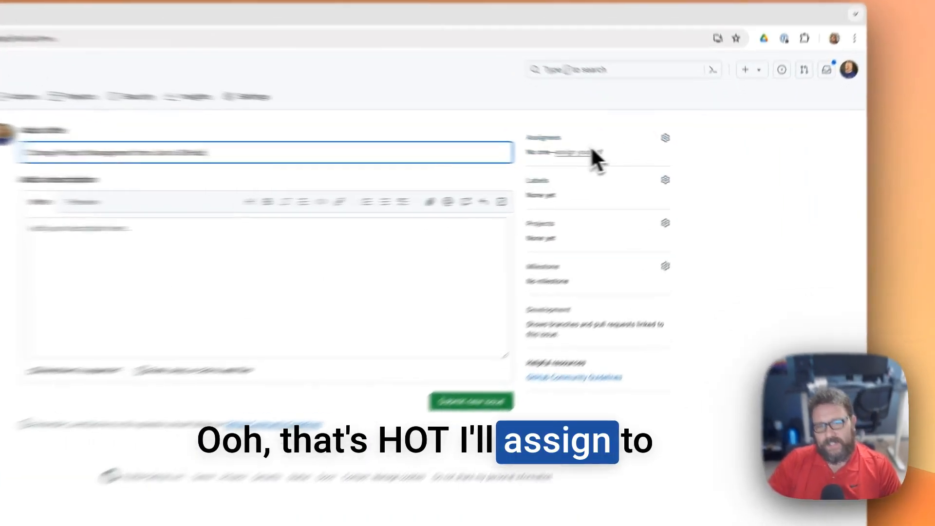
Step: Assign the new issue to yourself, label it epic, add it to the Scrum project and submit it
click(637, 158)
click(630, 184)
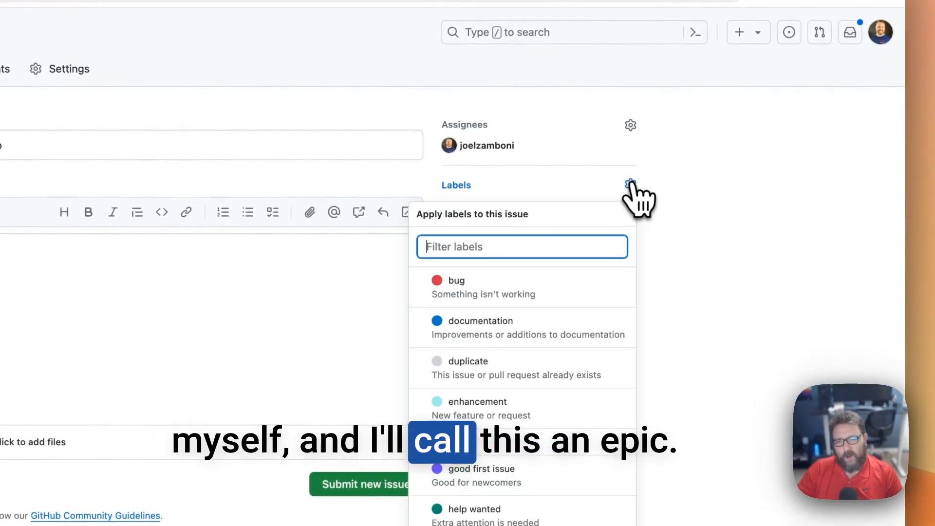
text(epi)
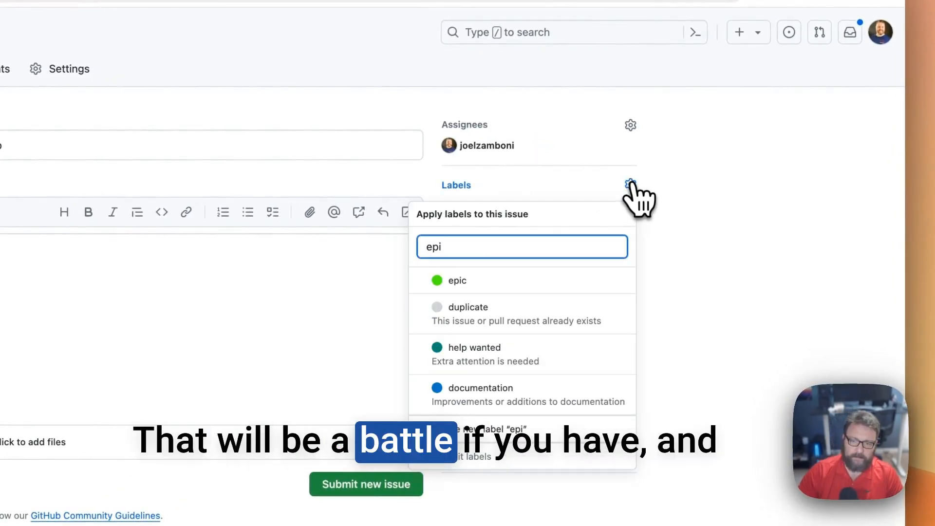
click(577, 278)
click(363, 303)
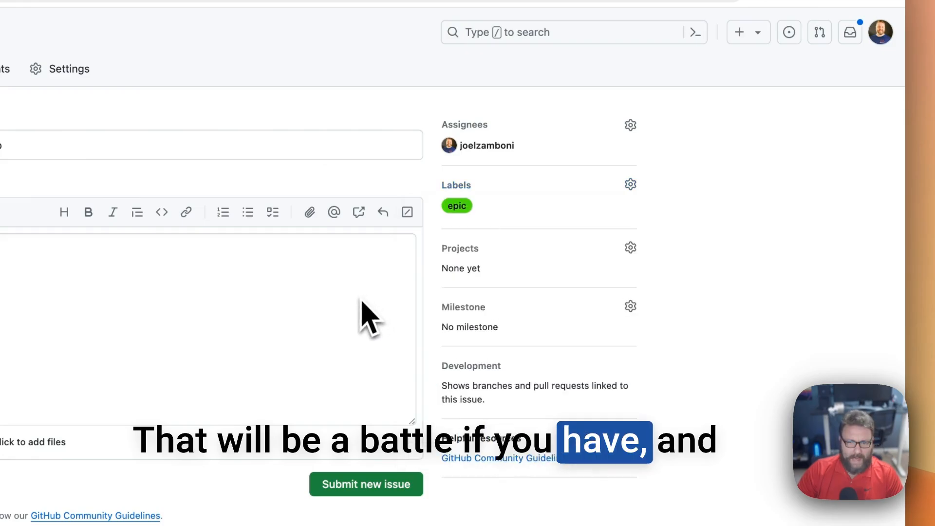
click(629, 253)
click(502, 370)
click(336, 484)
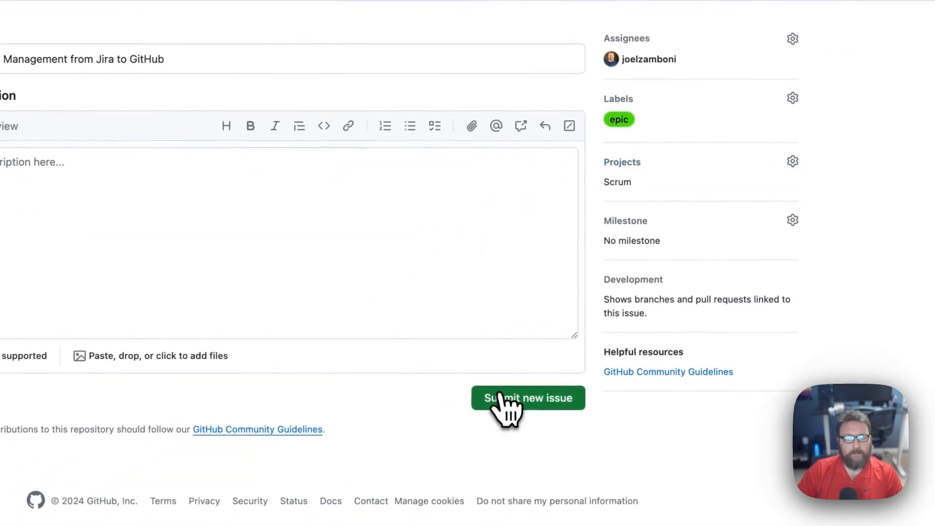
click(336, 484)
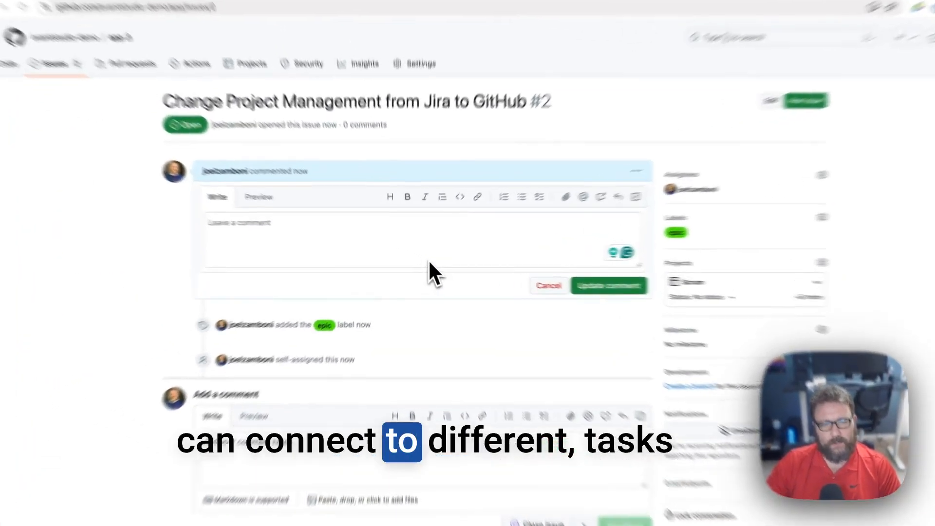
Step: Add an unchecked task item referencing issue #1 to the epic's description and save the update
click(429, 263)
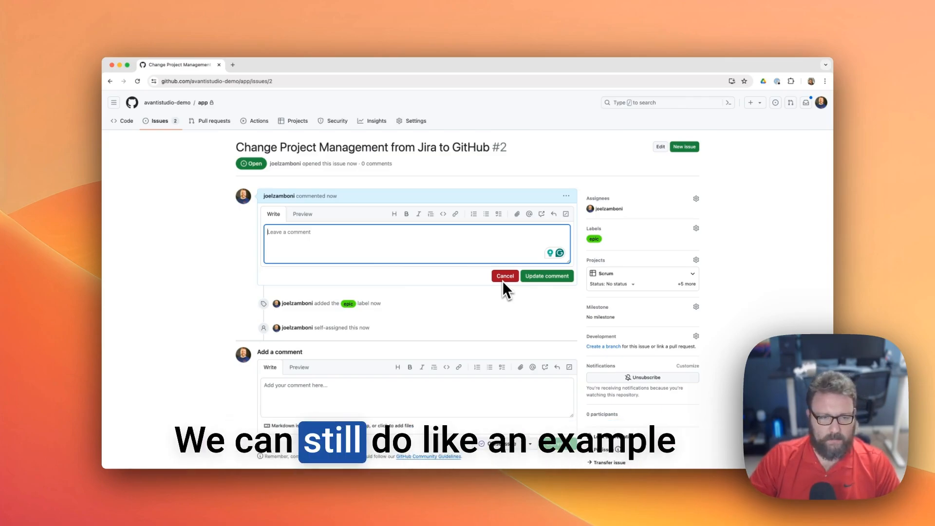
key(Return)
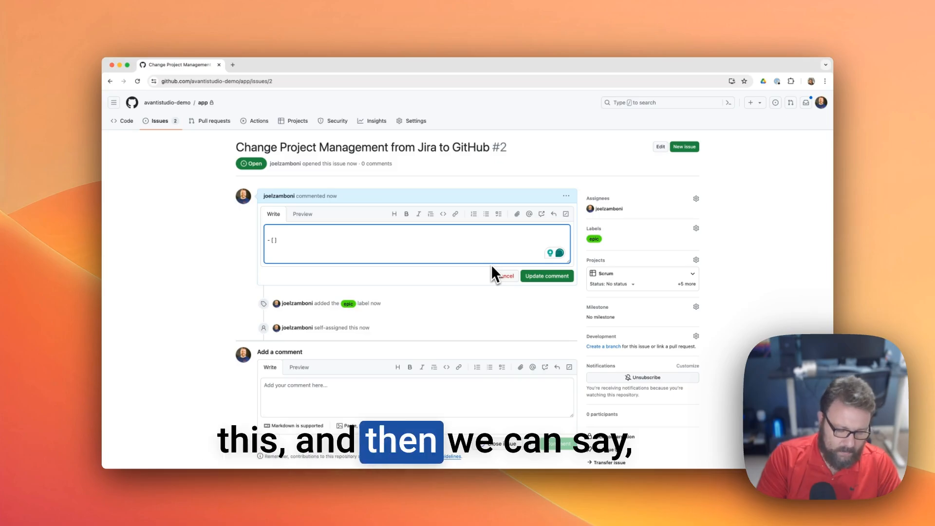
text(#)
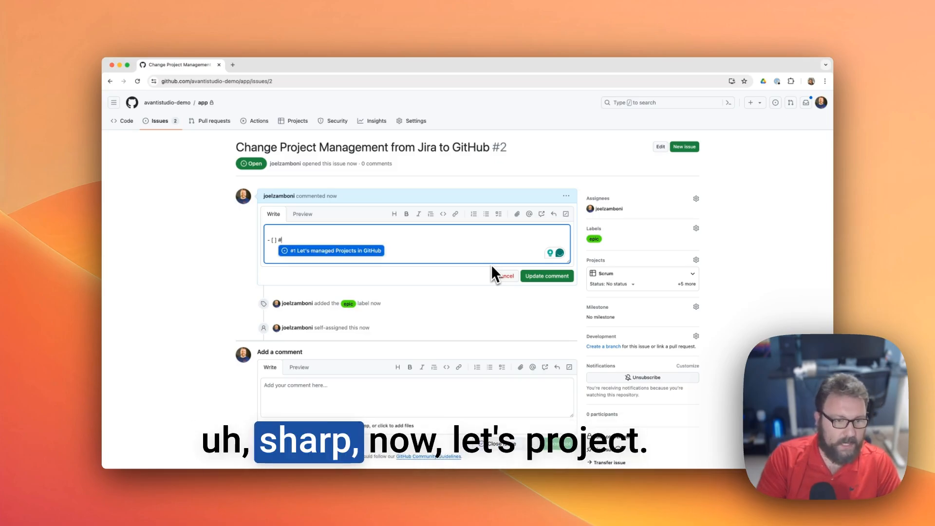
key(Return)
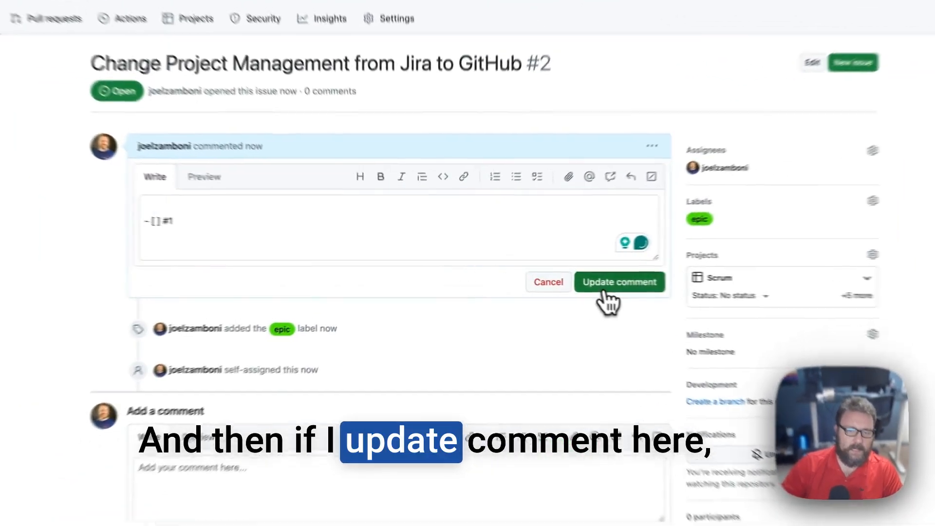
click(605, 287)
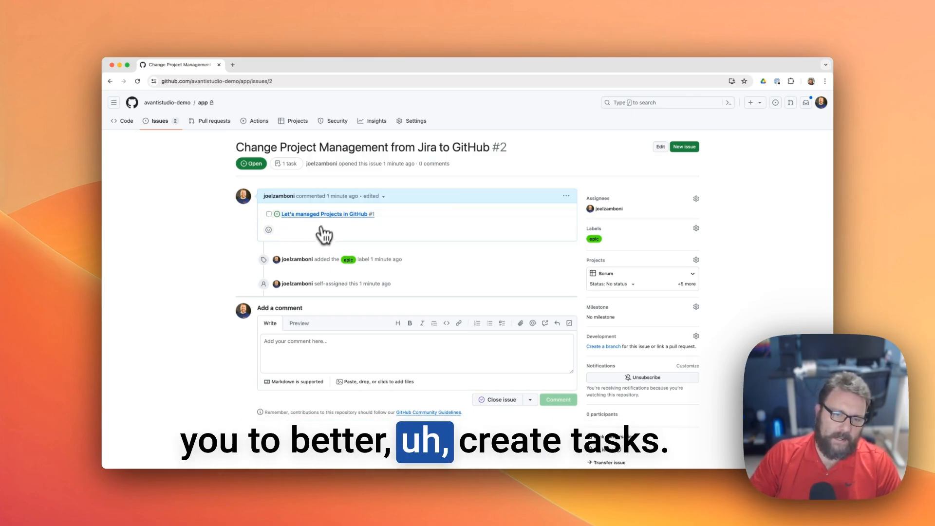
Step: Filter the organization's Scrum project All Stories view by label:story and save the view
click(294, 122)
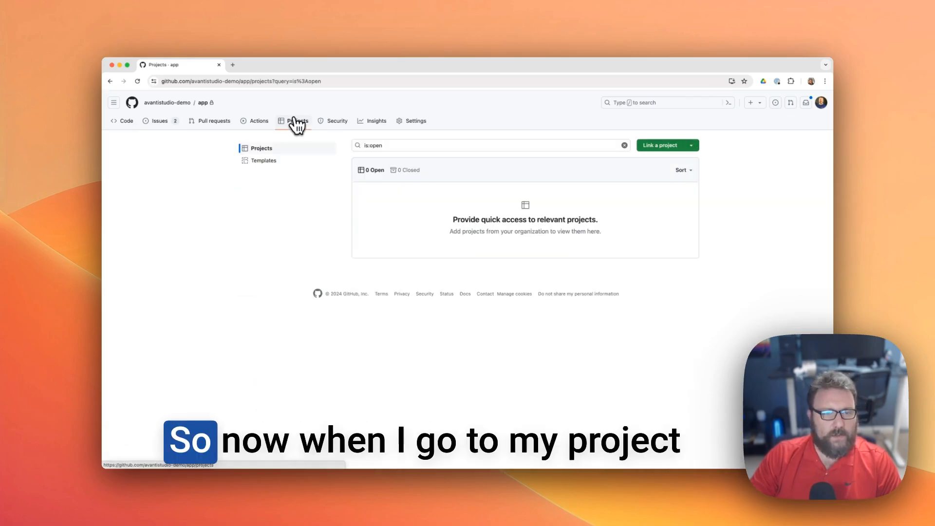
click(181, 103)
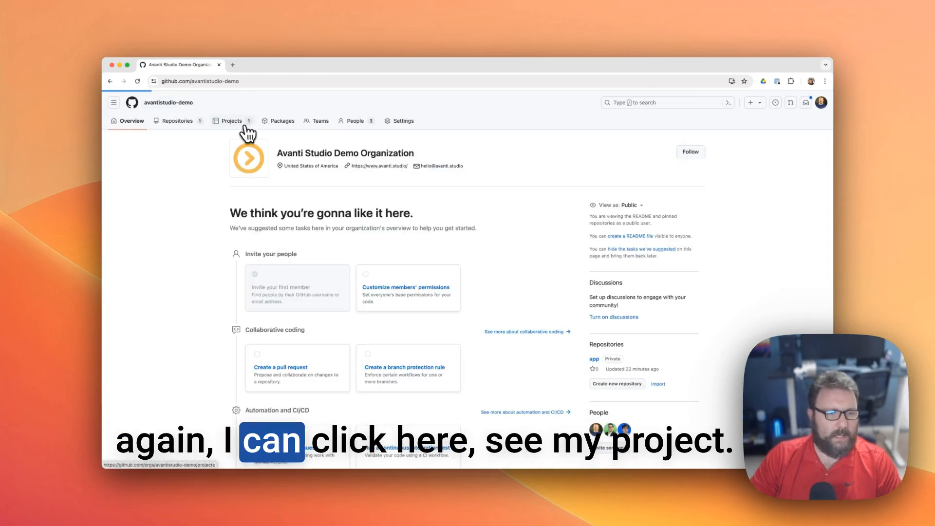
click(243, 123)
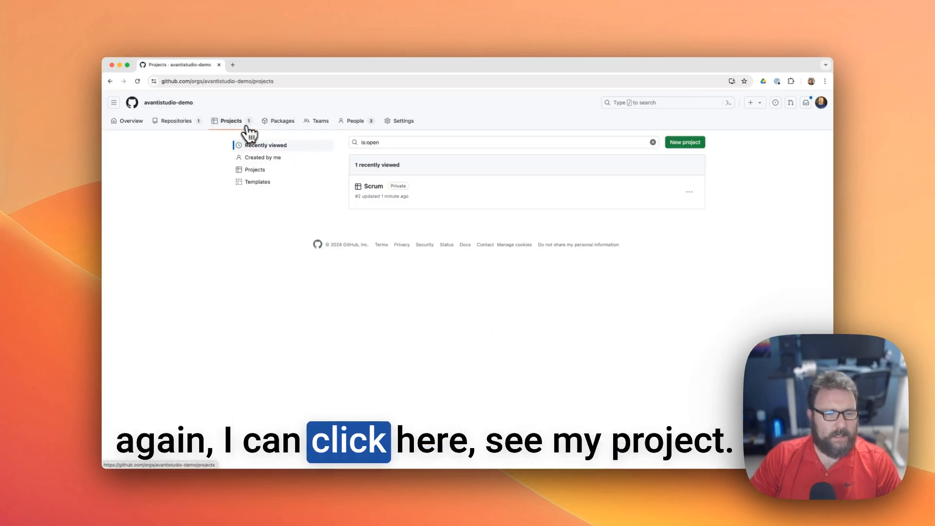
click(378, 190)
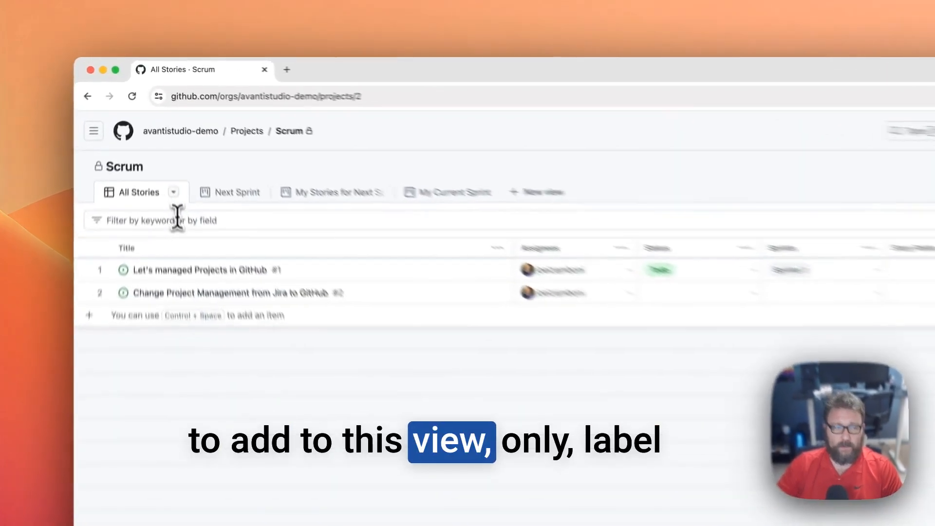
click(178, 220)
text(la)
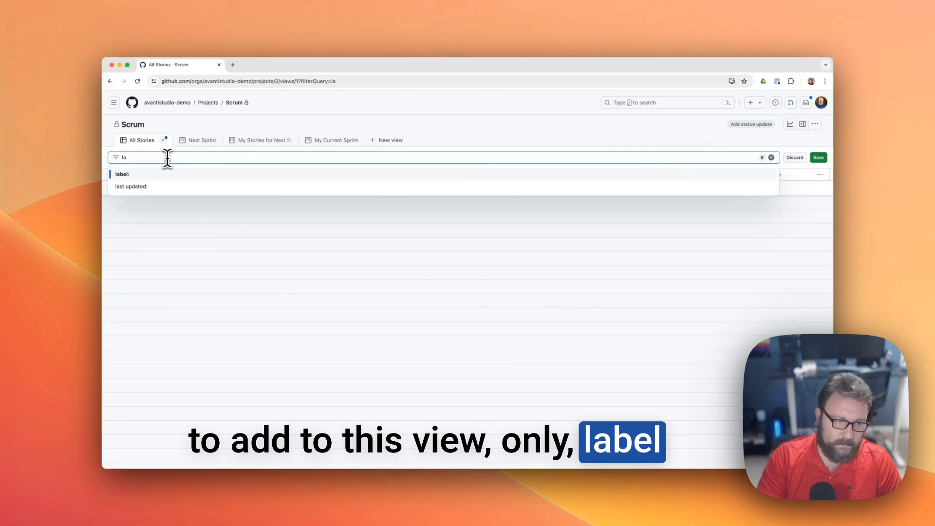
key(Return)
key(Down)
key(Down)
key(Down)
key(Down)
key(Return)
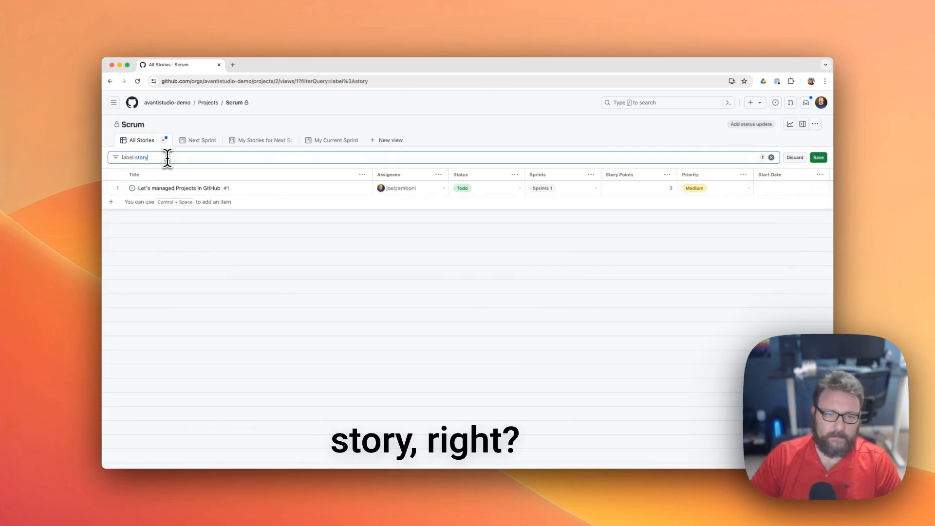
click(819, 158)
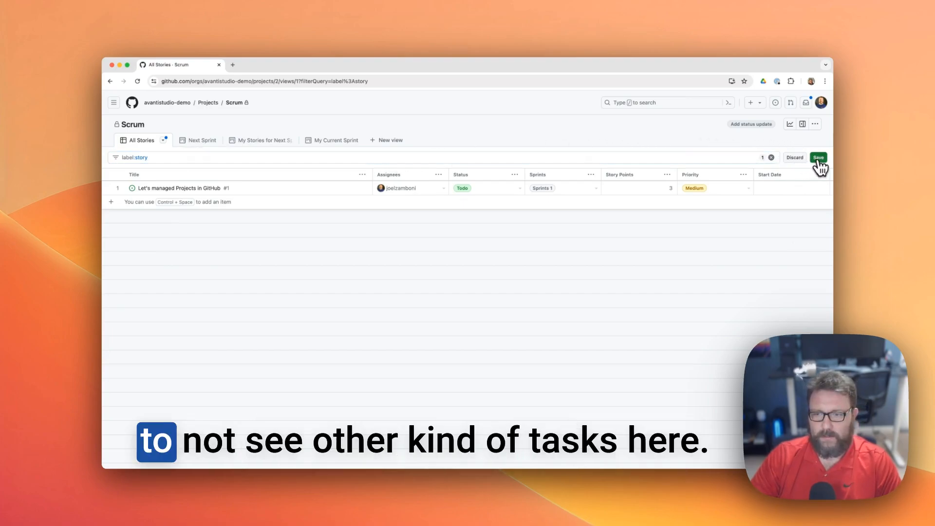
Step: Add label:story to the Next Sprint view's filter and save the view
click(207, 146)
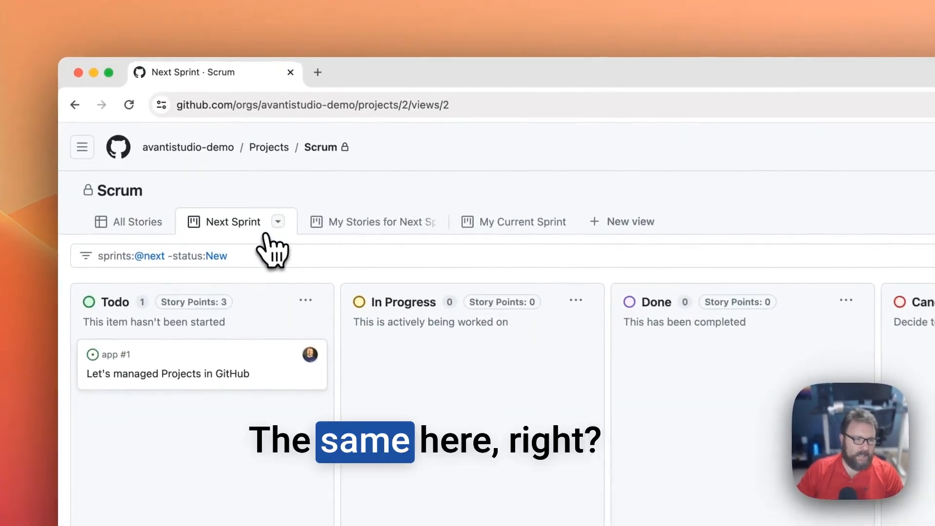
click(212, 160)
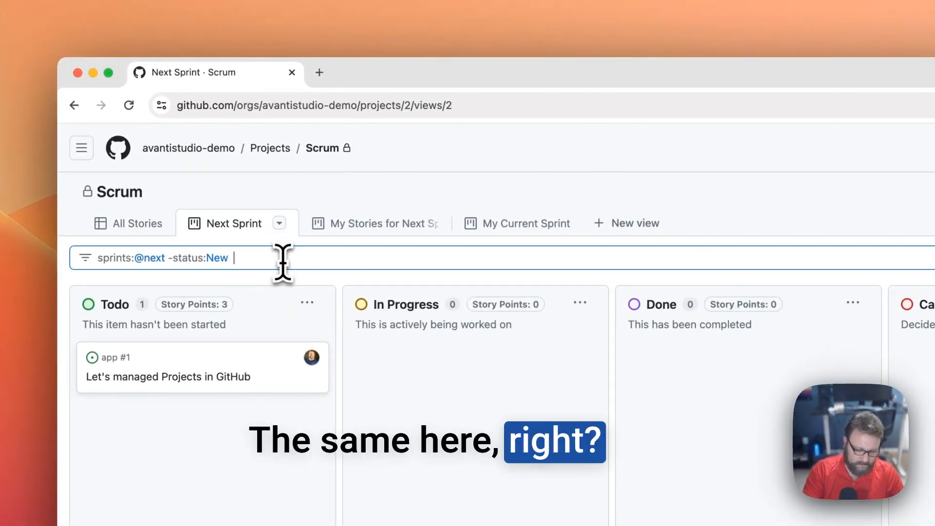
text(label:)
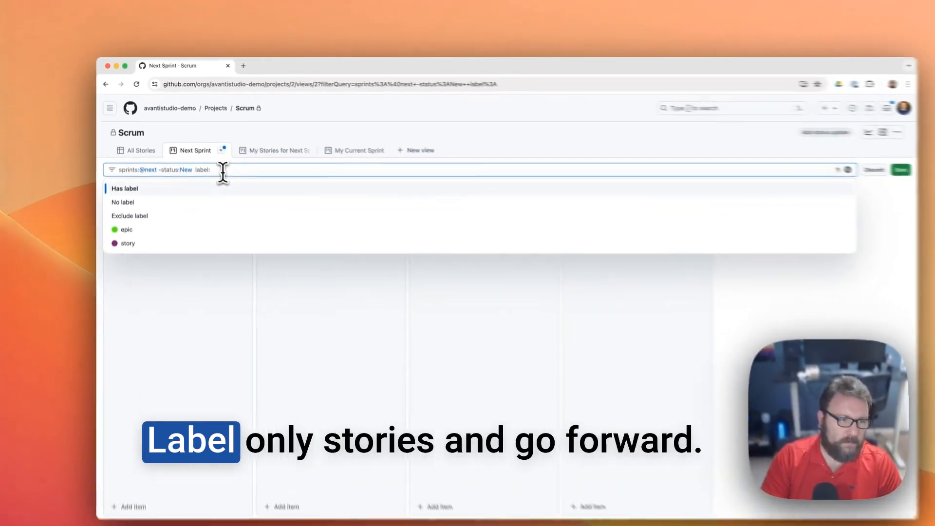
key(Down)
key(Down)
key(Down)
key(Down)
key(Return)
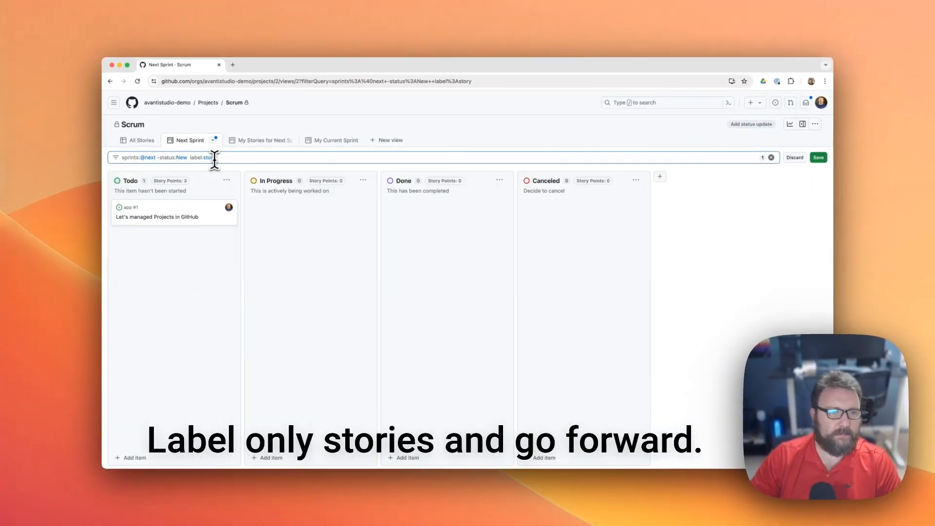
click(818, 157)
Step: Add label:story to the My Stories for Next Sprint view's filter and save the view
click(259, 141)
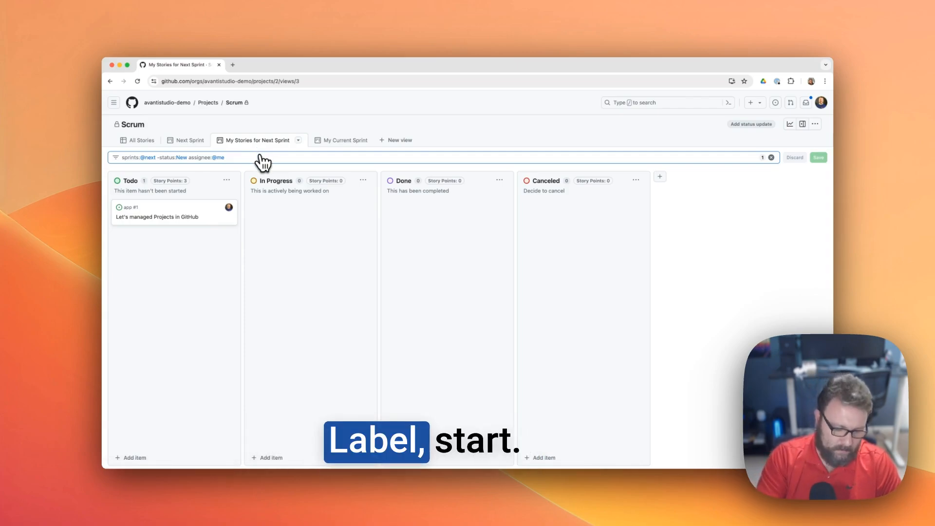
text(label:)
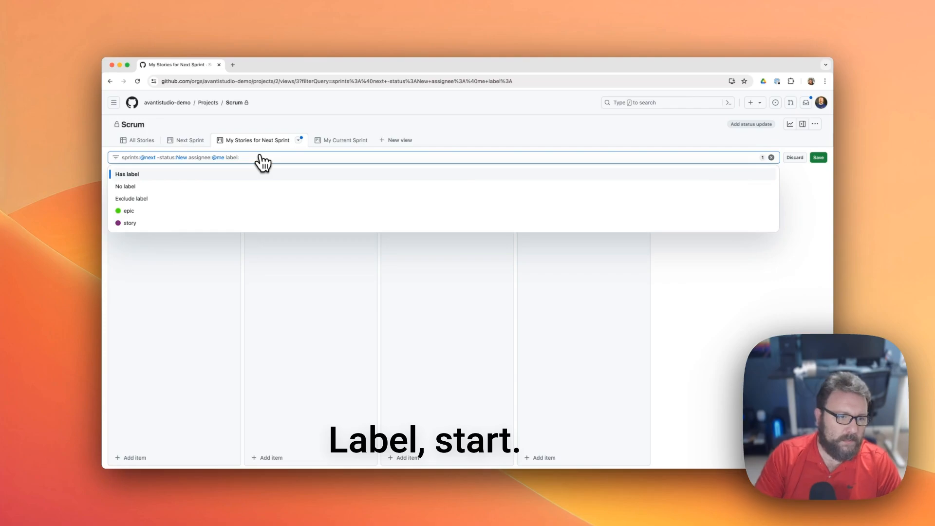
key(Down)
key(Down)
key(Down)
key(Down)
key(Return)
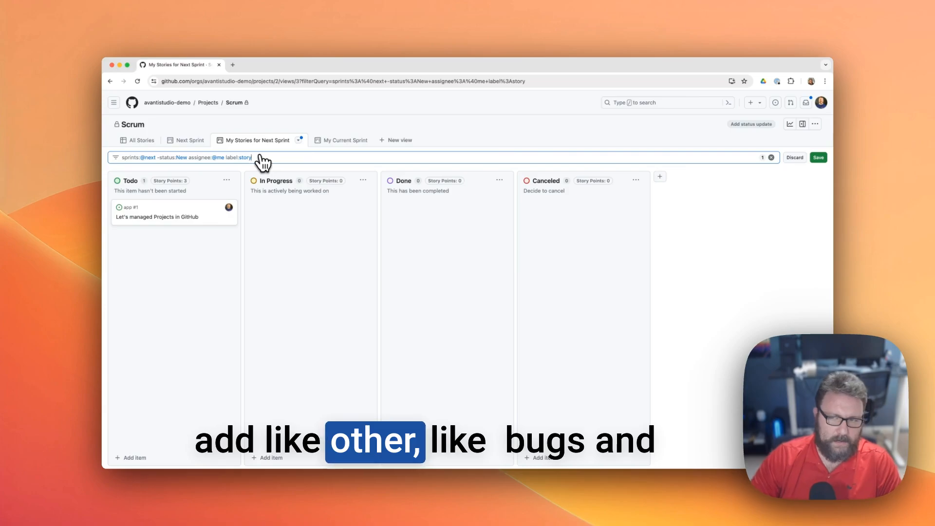
click(819, 159)
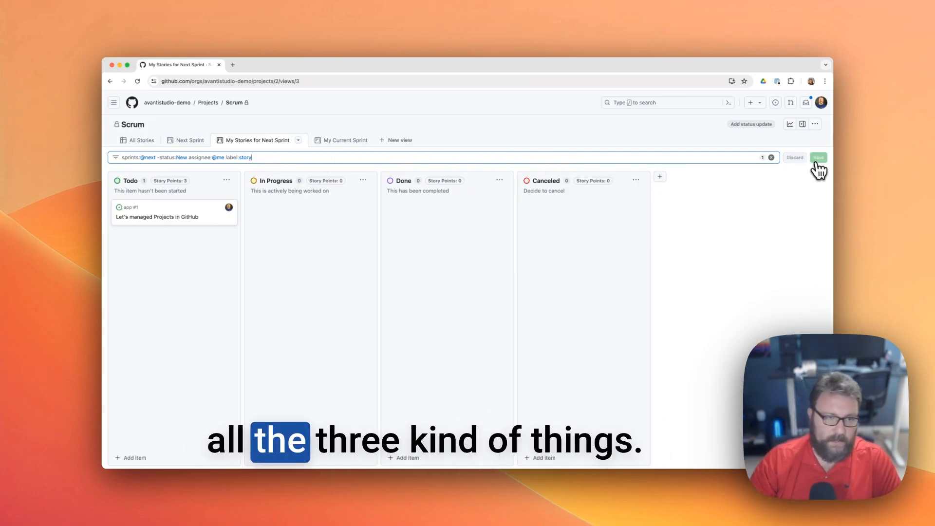
Step: Extend the label filter of the My Stories for Next Sprint view to label:story,bug,spike and save the view
text(,)
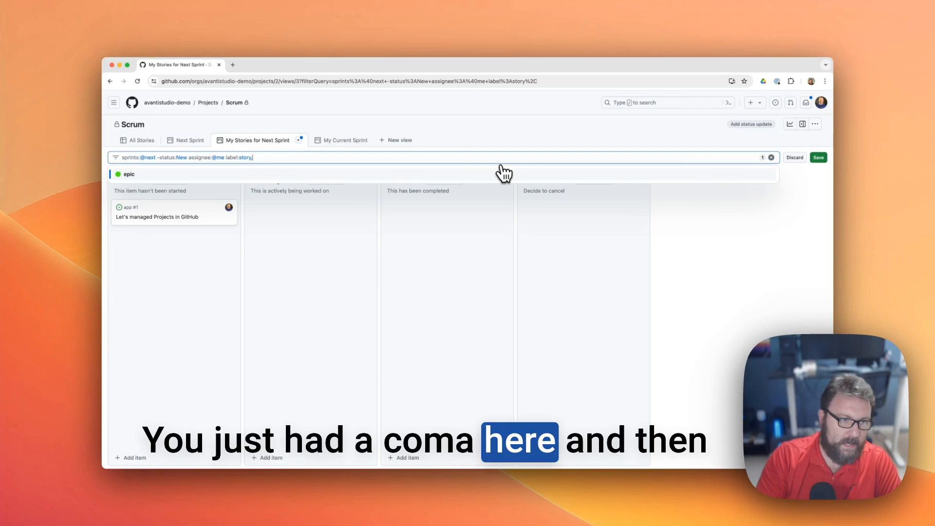
text(bu)
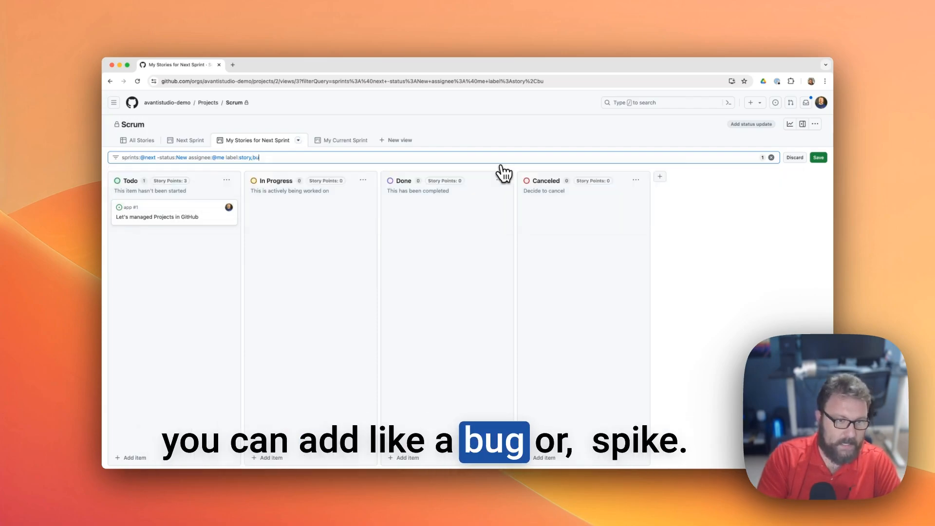
text(g,spike)
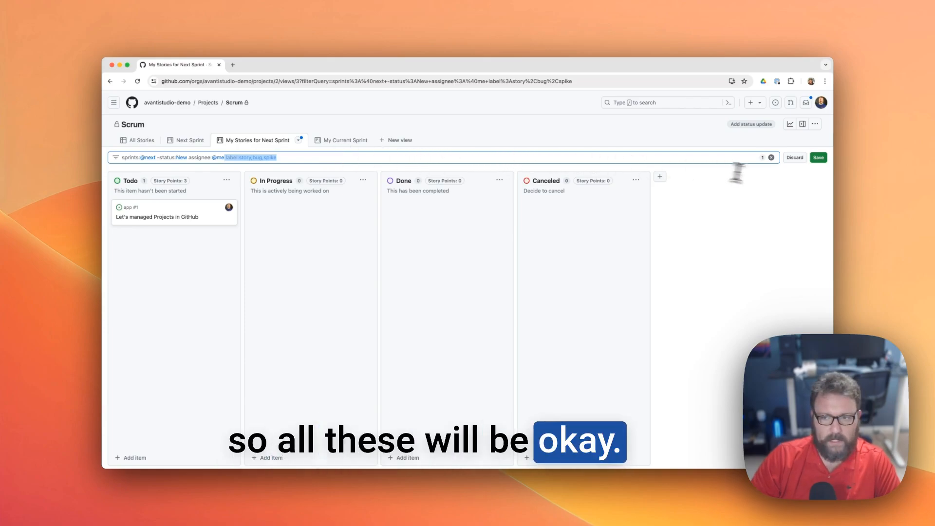
click(817, 159)
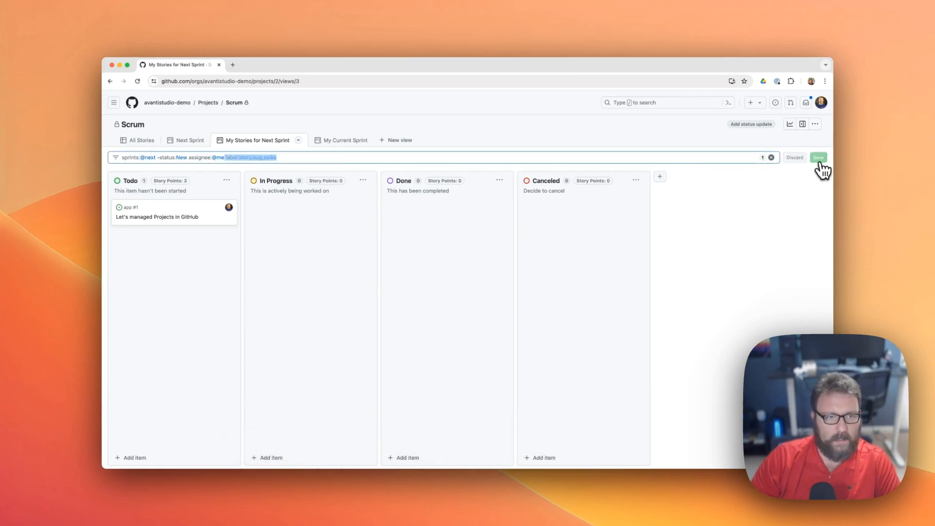
Step: Change the label part of the Next Sprint view's filter to label:story,bug,spike
click(187, 141)
click(219, 159)
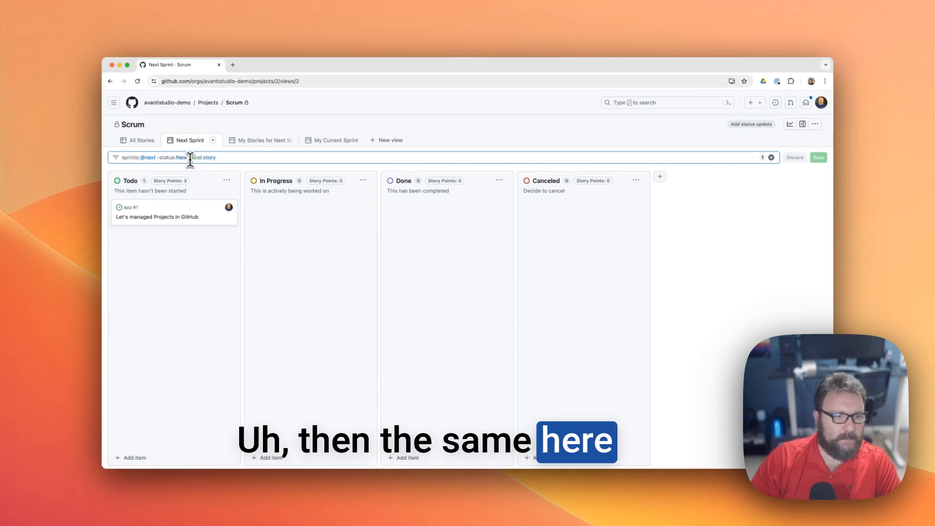
text(label:story,bug,spike)
Step: Set the All Stories view's filter to label:story,bug,spike, and save both this view and the Next Sprint view
click(157, 141)
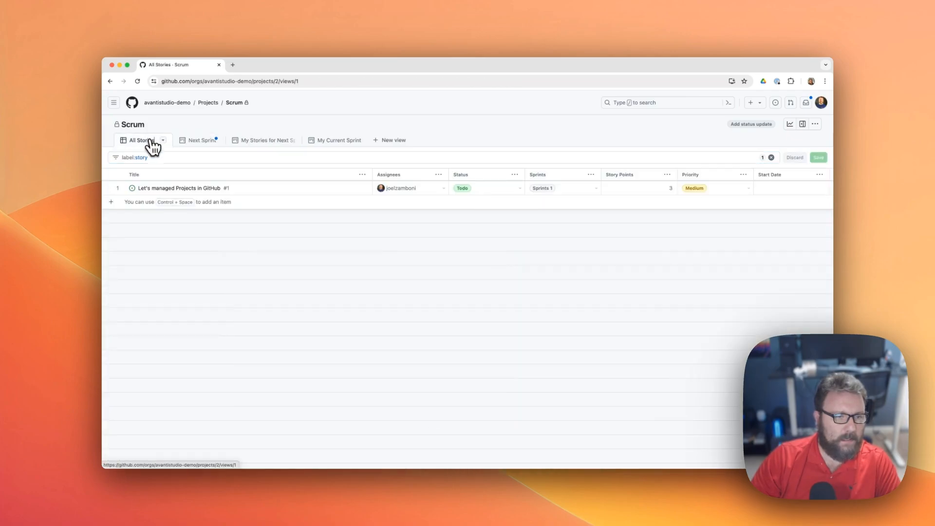
click(168, 157)
key(super+a)
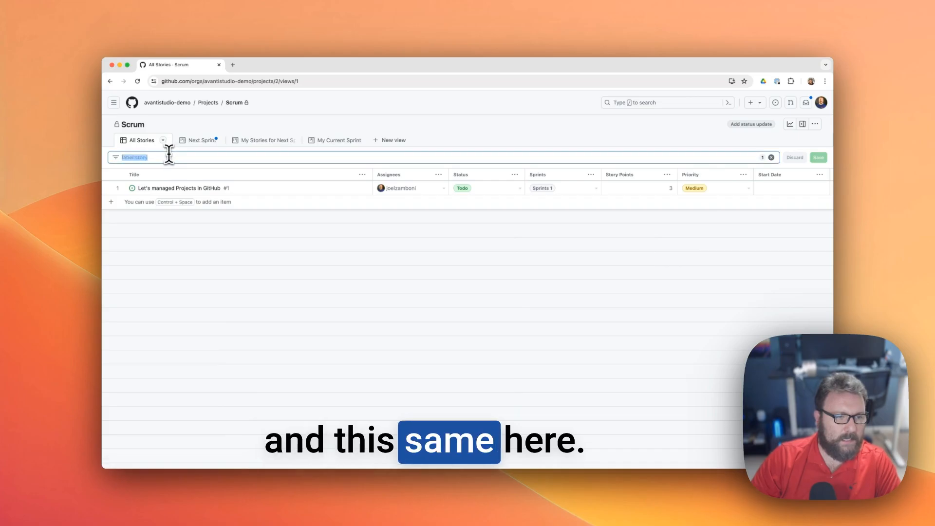
text(label:story,bug,spike)
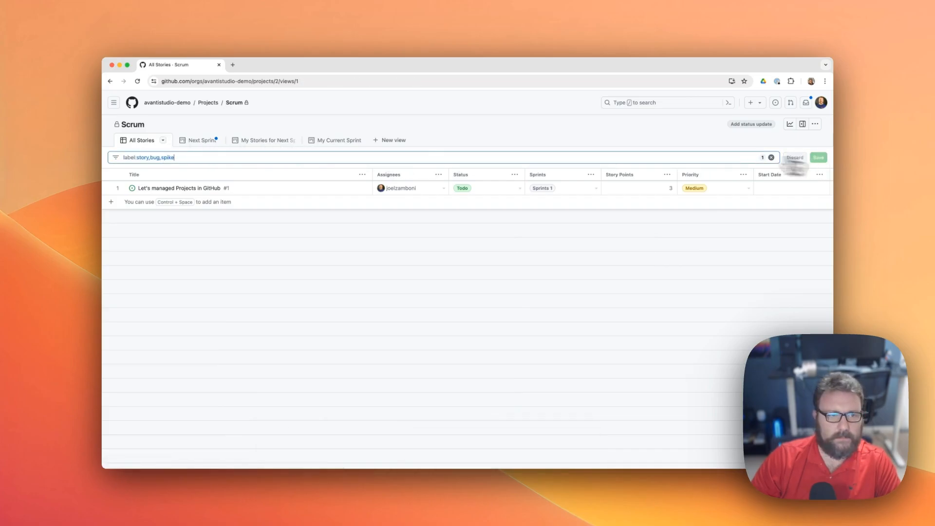
click(203, 141)
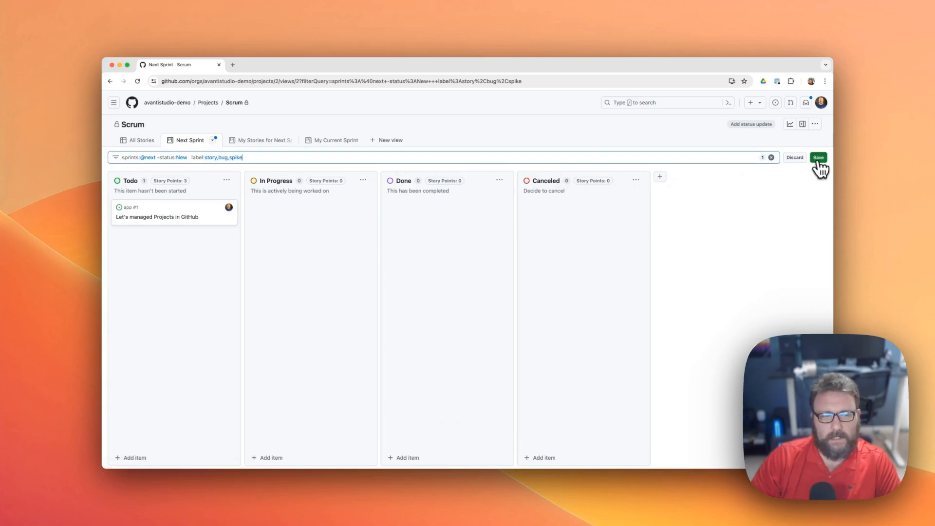
Step: Add label:story,bug,spike to the My Current Sprint view's filter and save the view
click(260, 145)
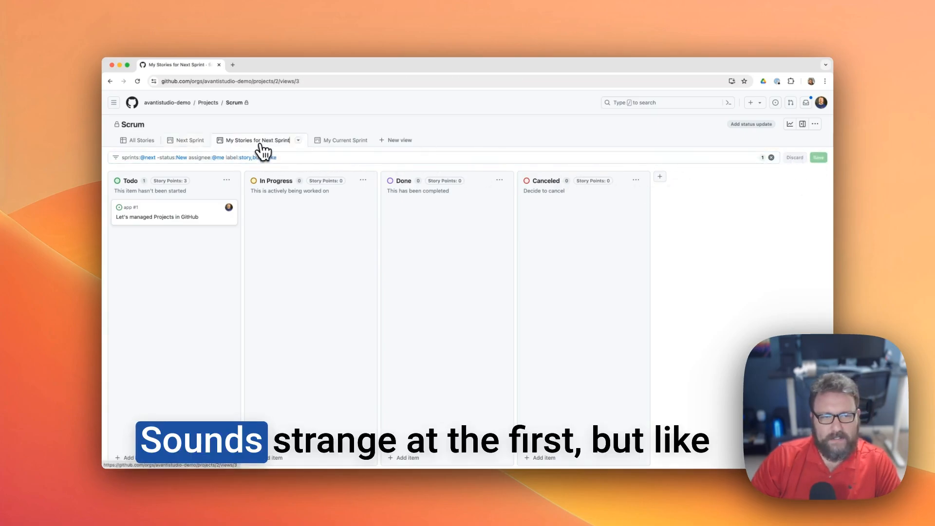
click(335, 141)
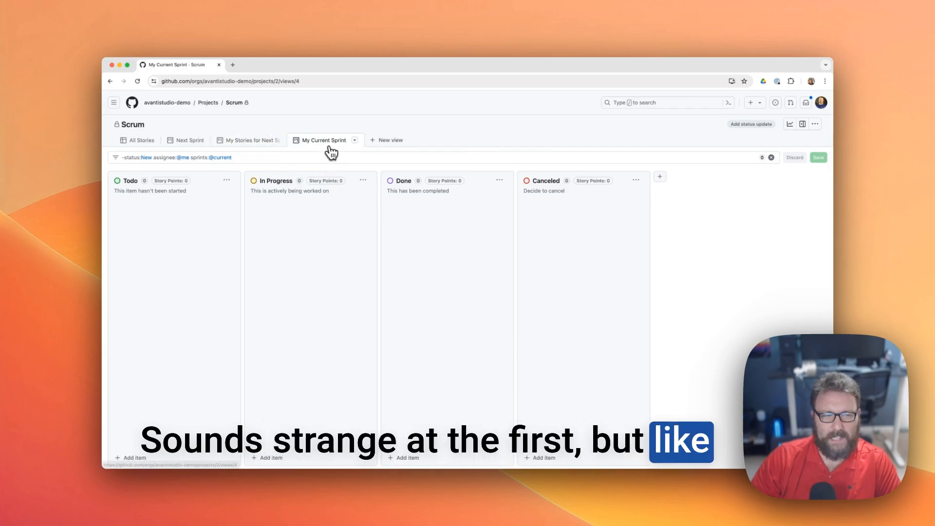
click(261, 161)
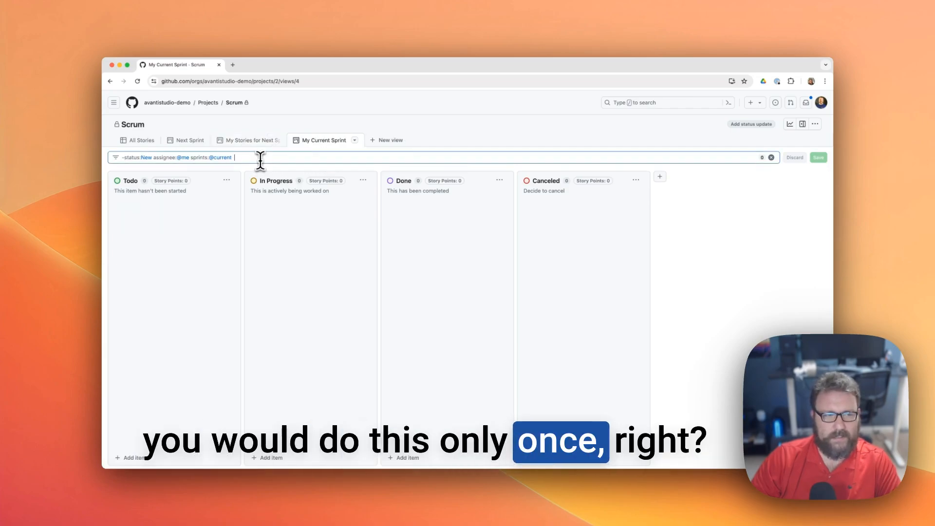
text(label:story,bug,spike)
click(819, 157)
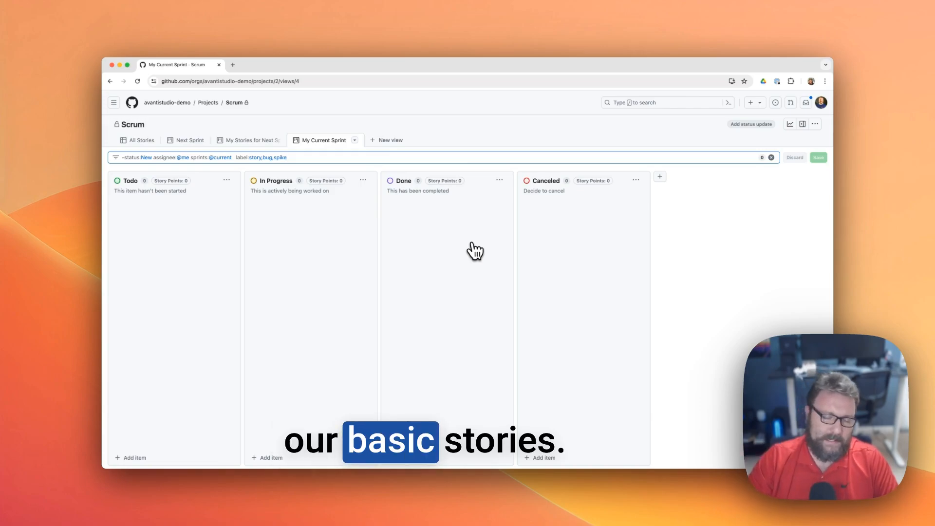
Step: Create a new view with the Roadmap layout in the Scrum project and dismiss its welcome hint
click(146, 149)
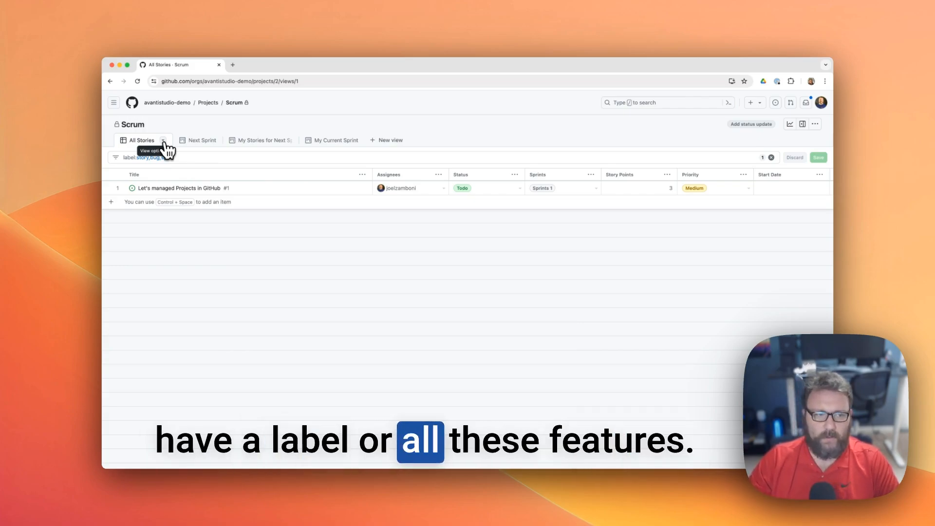
click(383, 143)
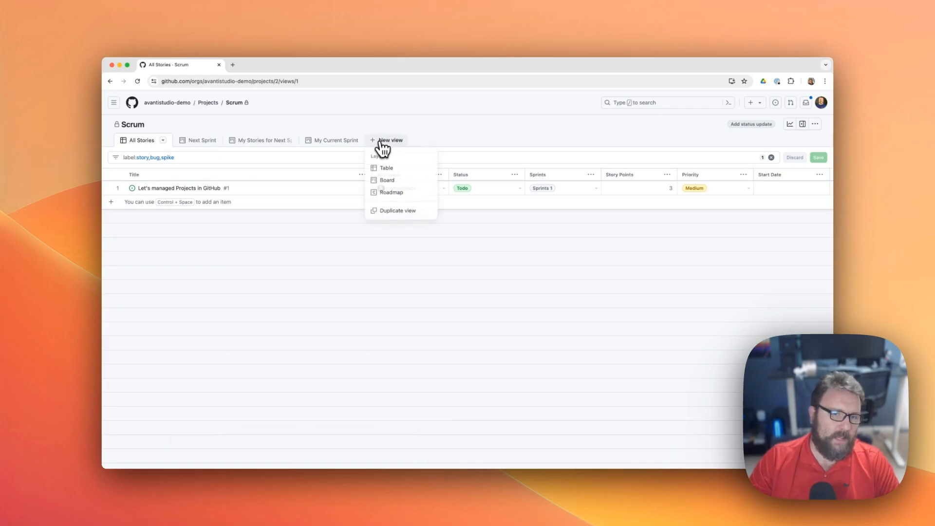
click(392, 193)
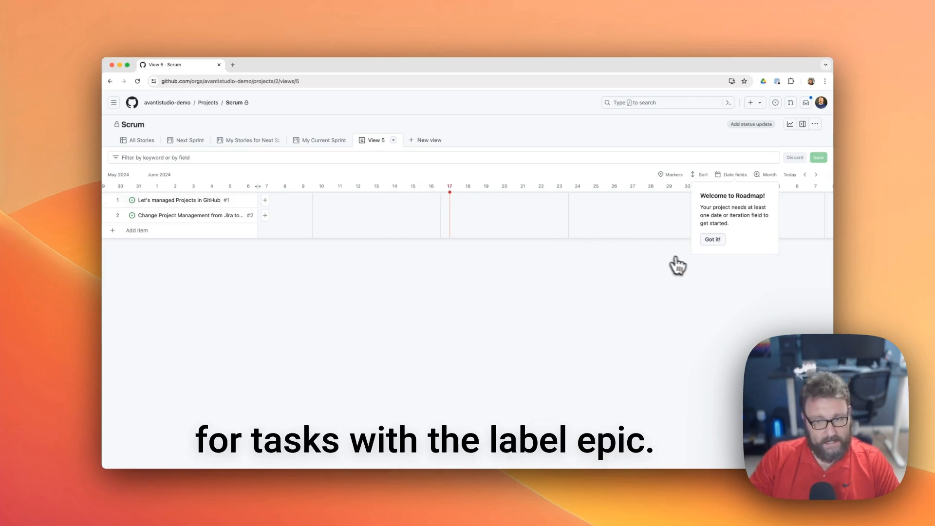
click(711, 241)
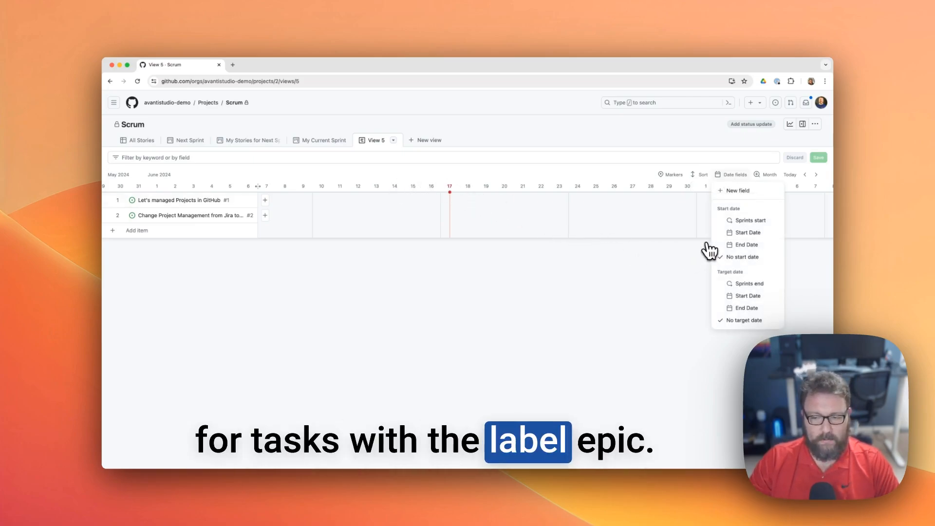
Step: Filter the new roadmap view by label:epic and save the view
click(593, 161)
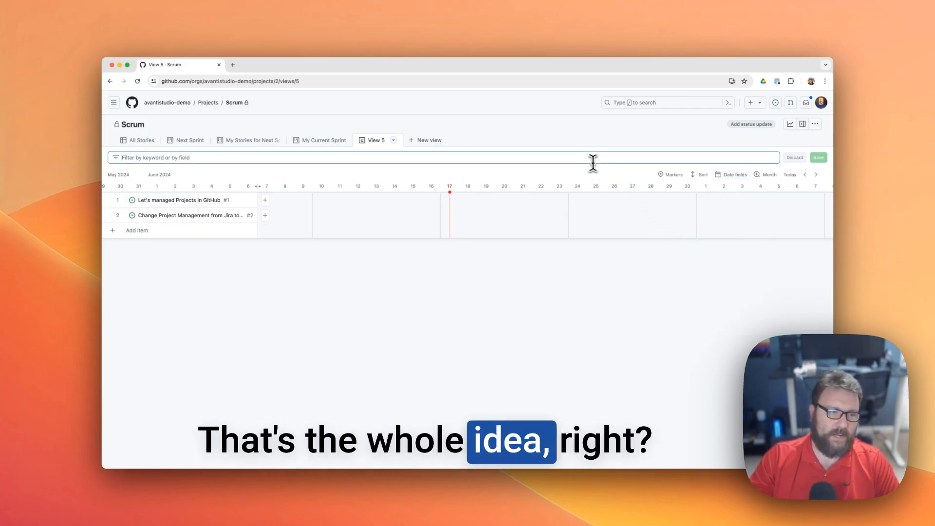
text(label:)
key(Down)
key(Down)
key(Down)
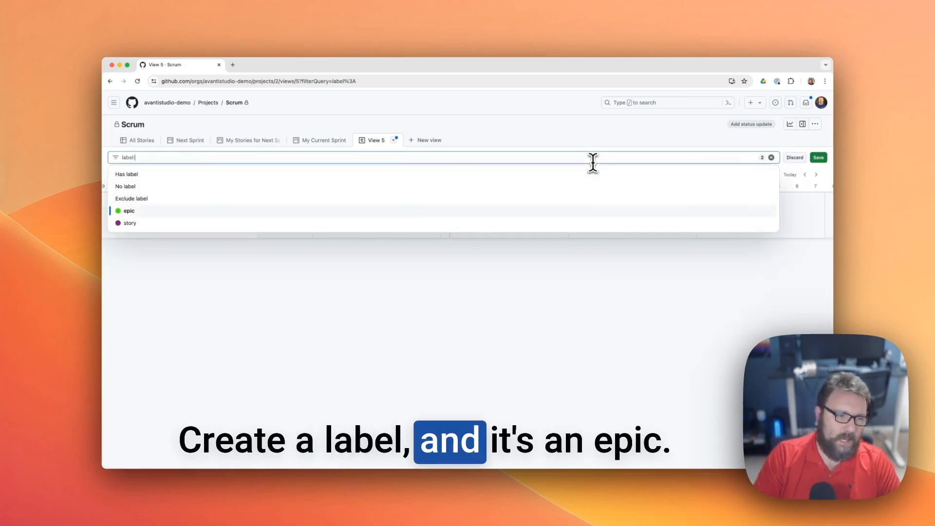
key(Return)
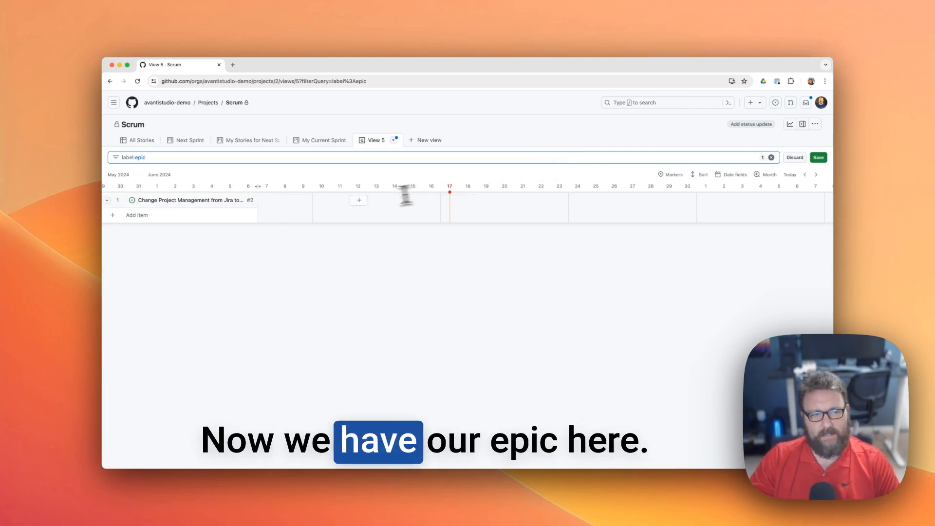
click(819, 159)
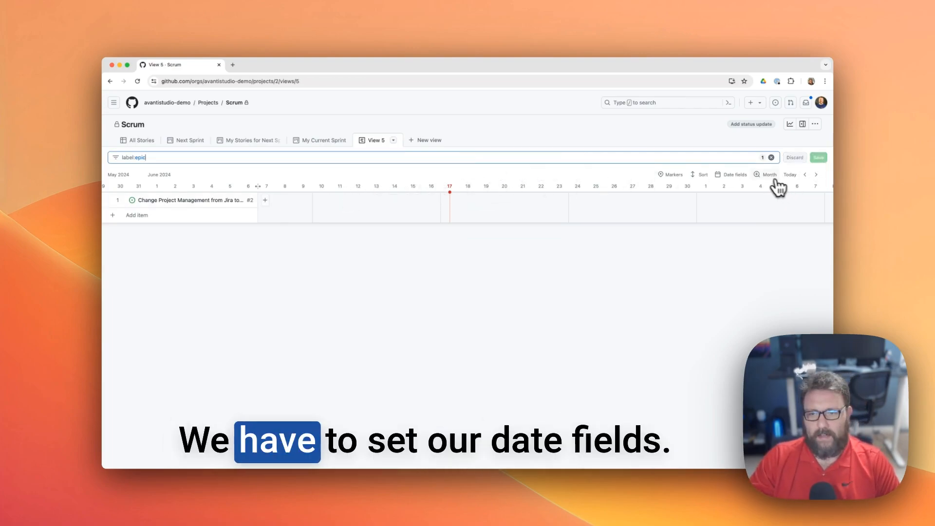
Step: Use the Start Date field as the roadmap's start date and End Date as its target date, and save the view
click(733, 175)
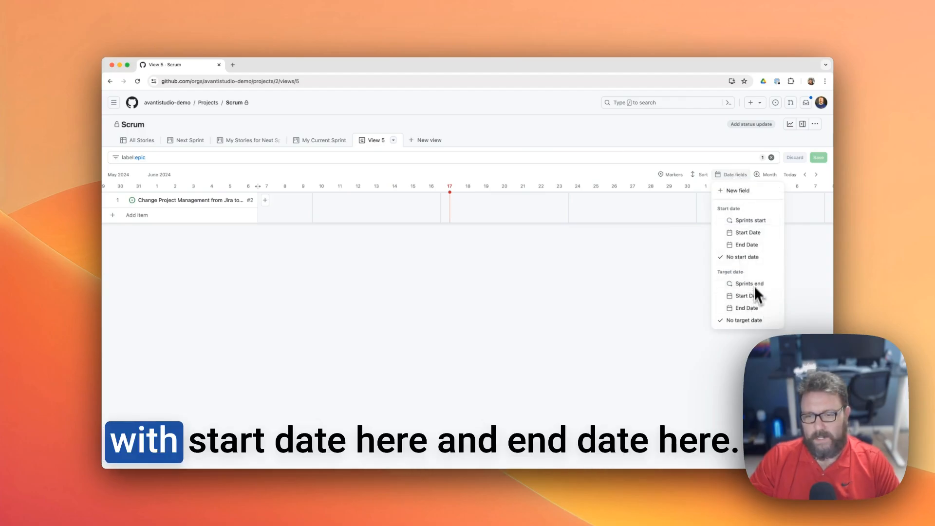
click(755, 234)
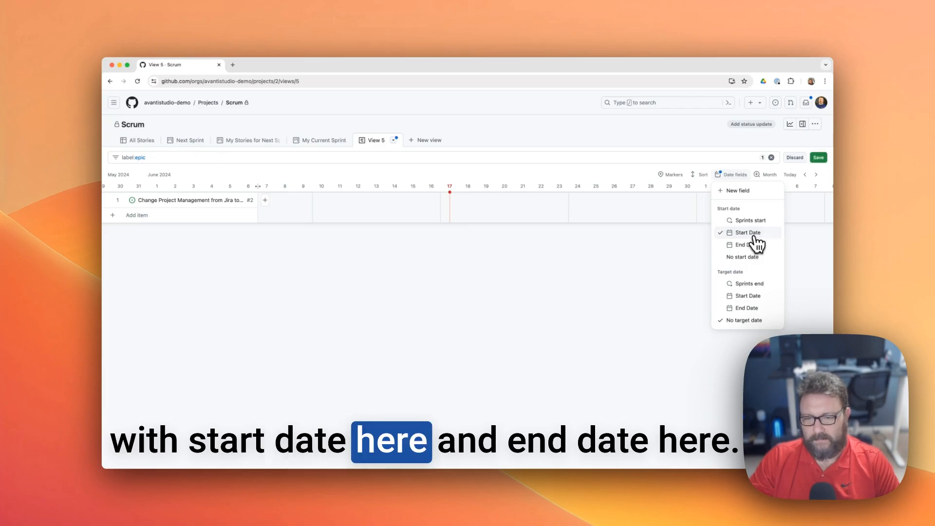
click(758, 310)
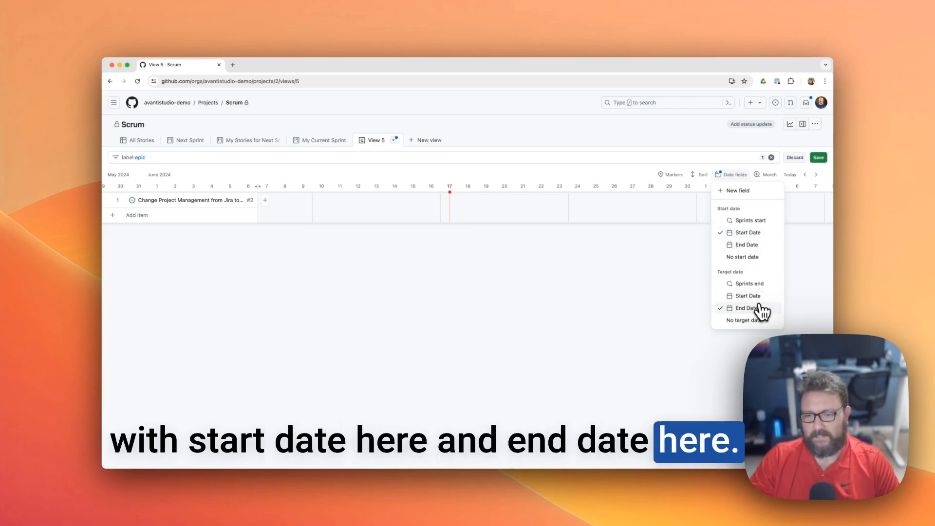
click(814, 176)
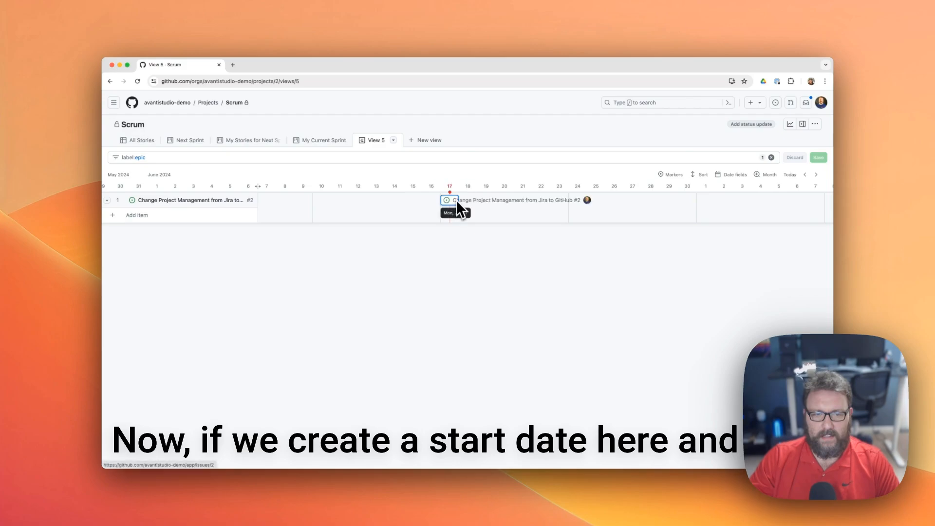
Step: Schedule the Jira to GitHub epic on the roadmap from Jun 17 to Jun 23, 2024, and check the dates in its details
click(457, 203)
drag(458, 203, 580, 204)
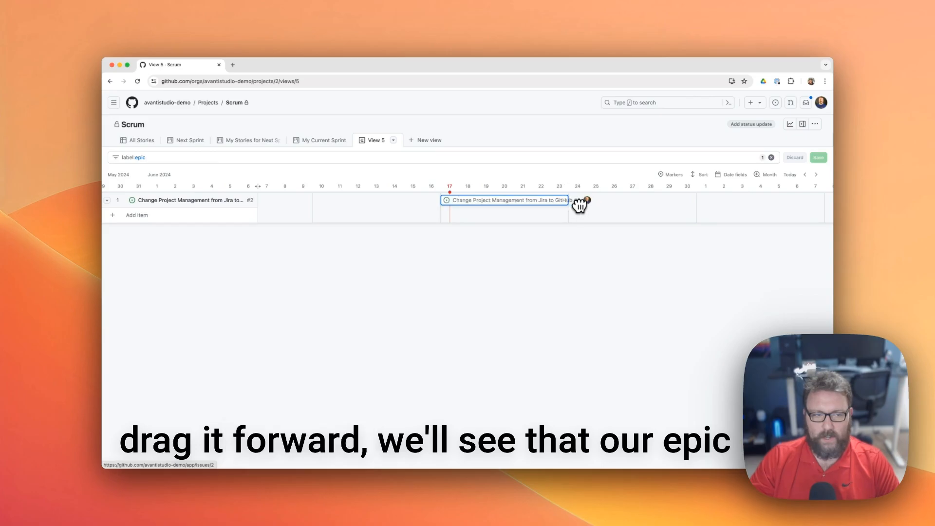
click(215, 203)
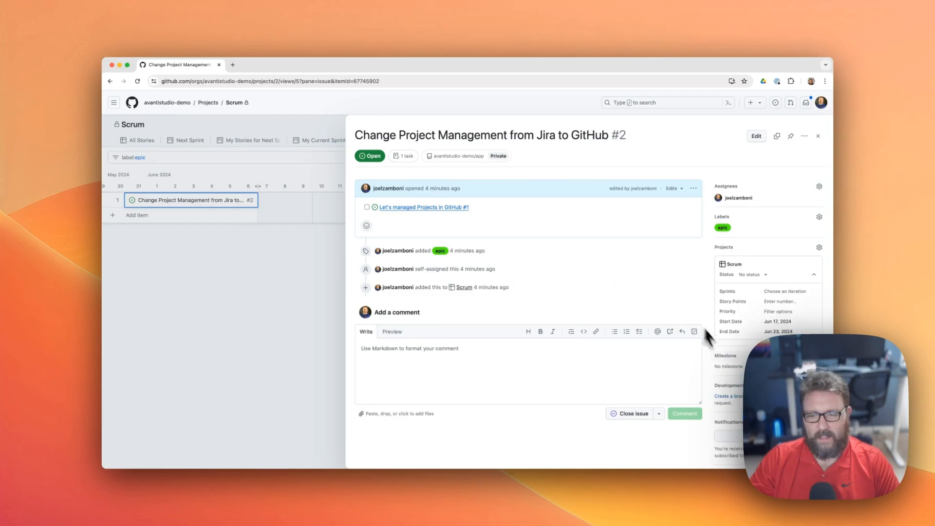
scroll(729, 363, down, 2)
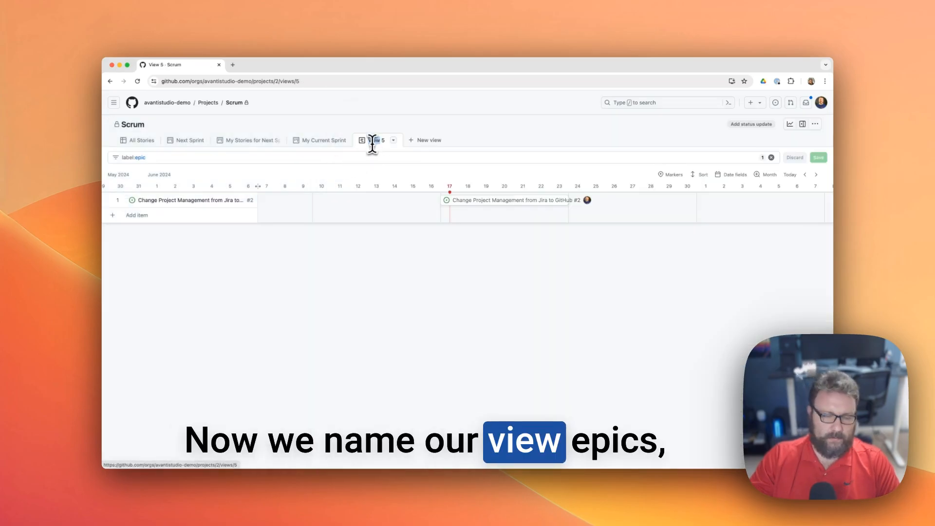
Step: Rename the roadmap view as Epics
double_click(372, 140)
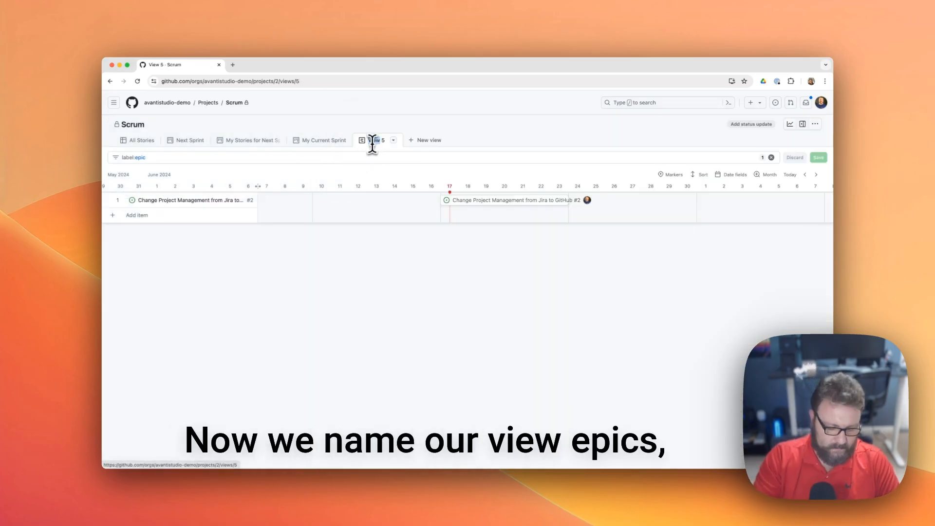
text(Epics)
key(Return)
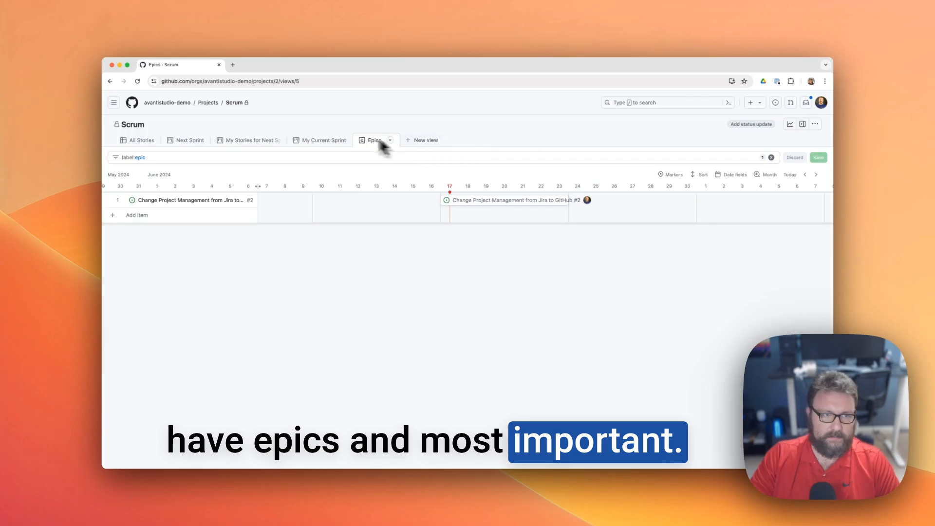
Step: Create the branch 1-lets-managed-projects-in-github from issue #1 in the organization's app repository, with the Checkout locally option
click(184, 106)
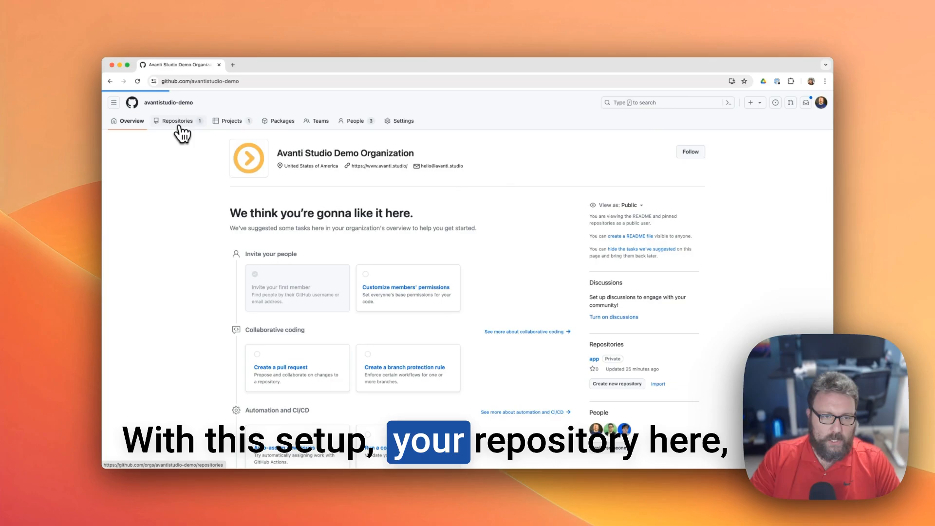
click(178, 123)
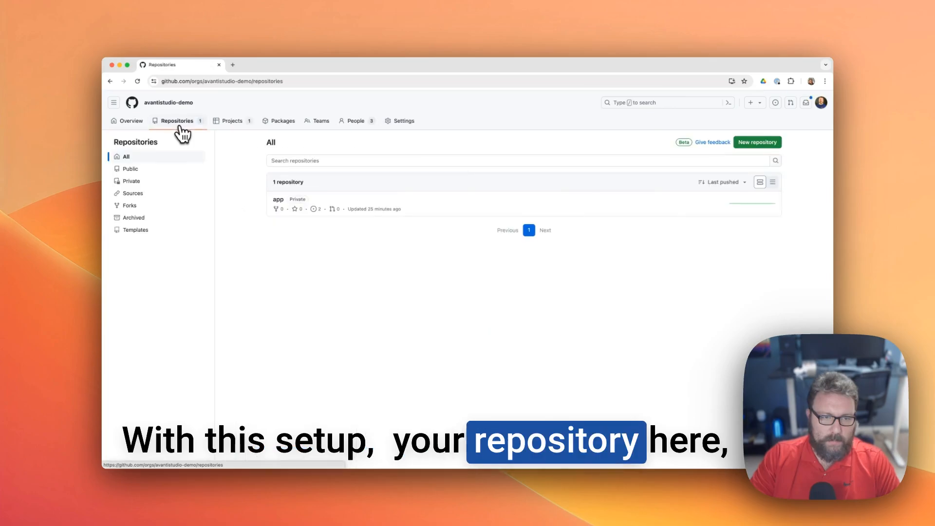
click(279, 200)
click(159, 121)
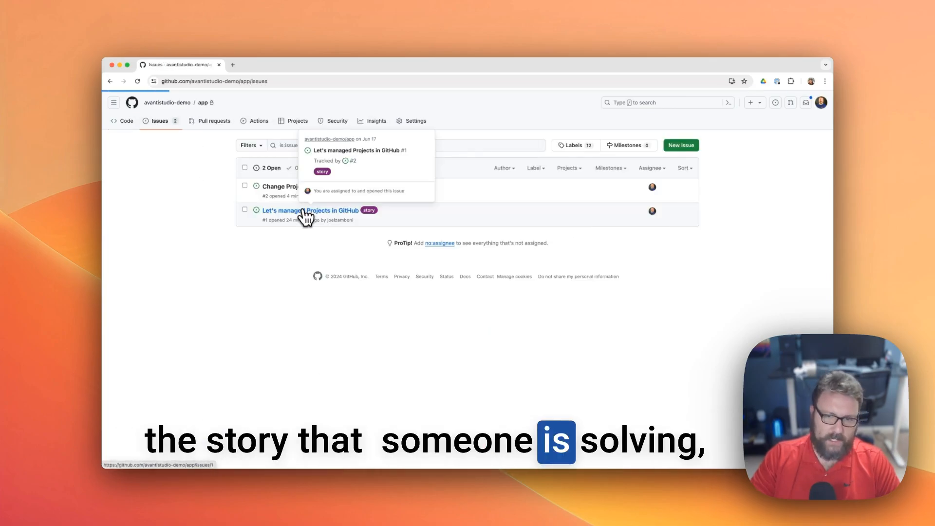
click(306, 210)
click(613, 346)
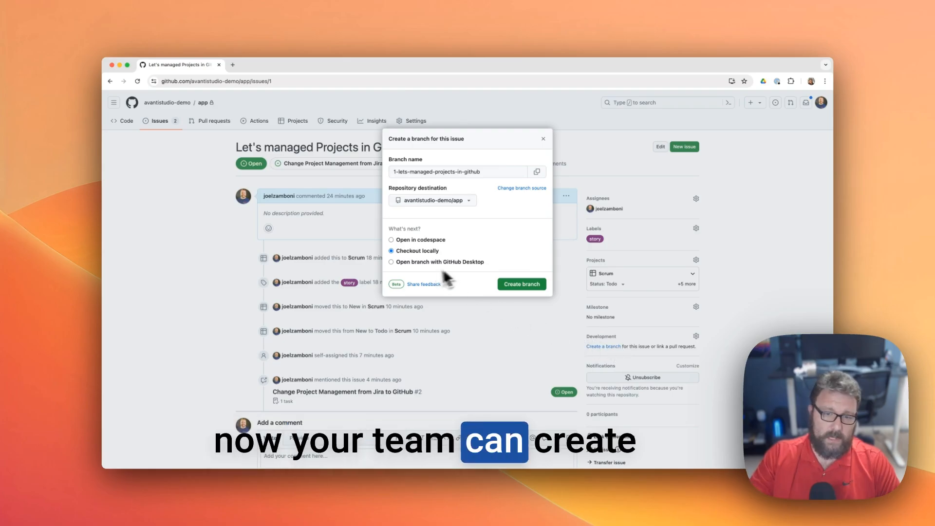
click(519, 284)
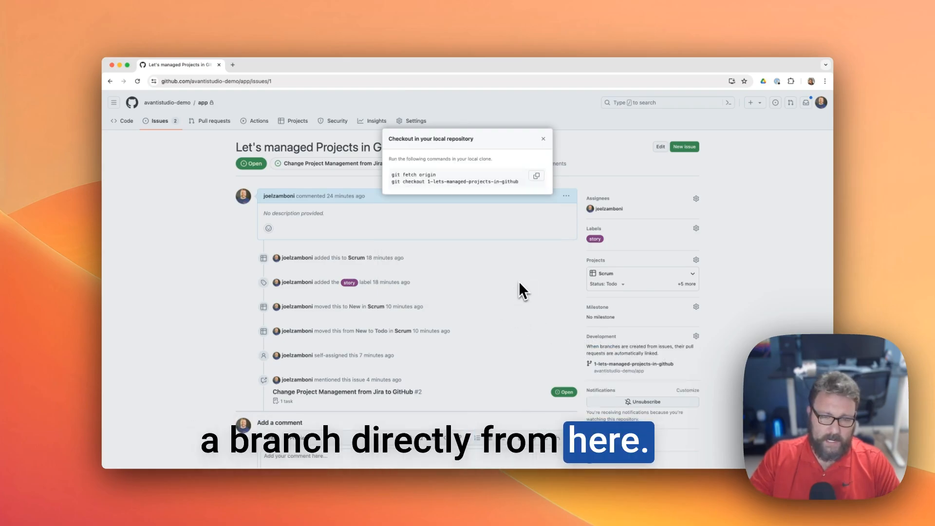
Step: Dismiss the branch checkout instructions and link the organization's Scrum project to the app repository
click(543, 139)
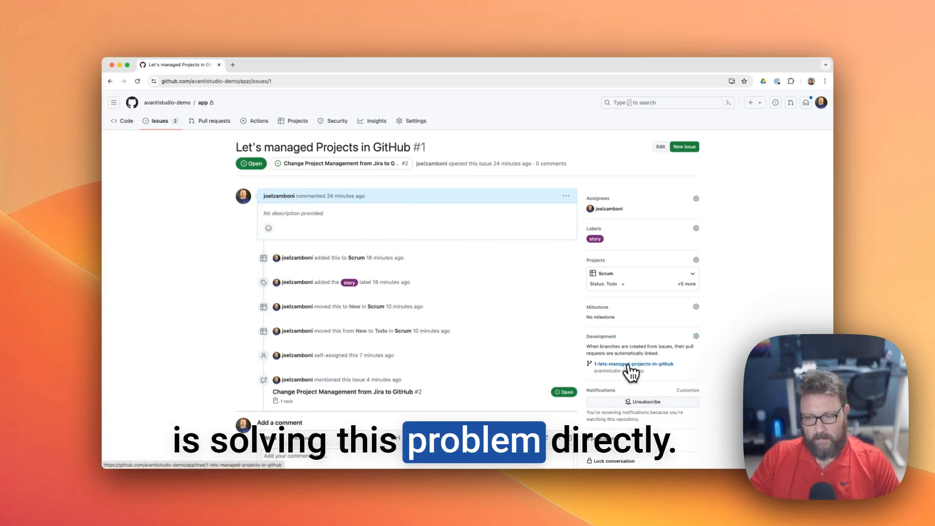
scroll(423, 349, down, 5)
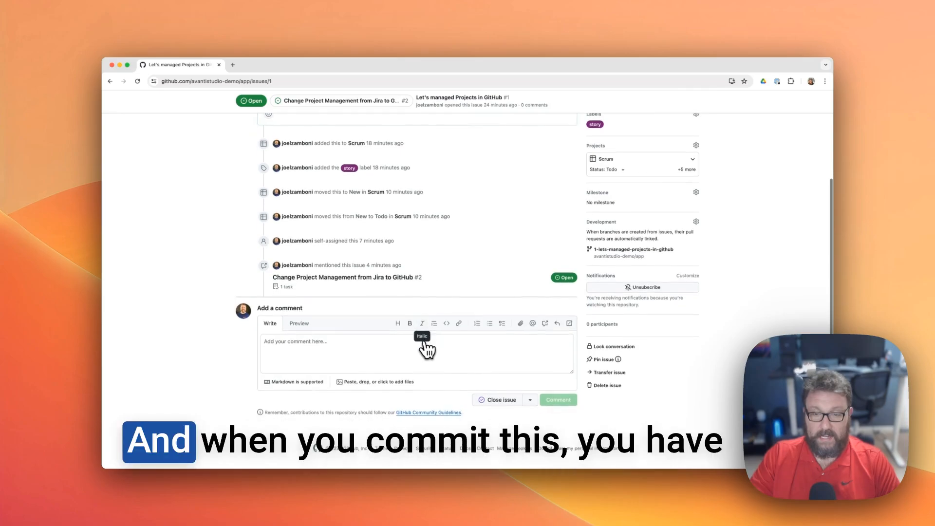
scroll(628, 251, up, 5)
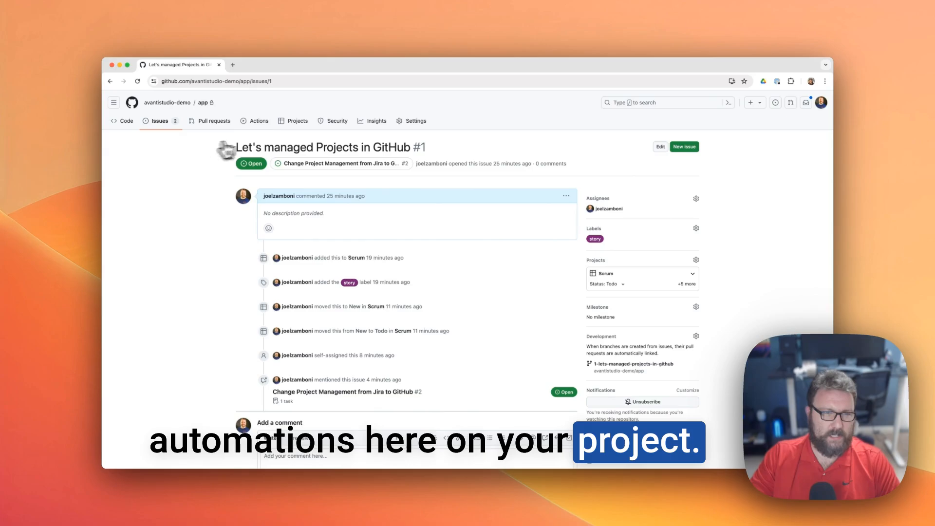
click(296, 128)
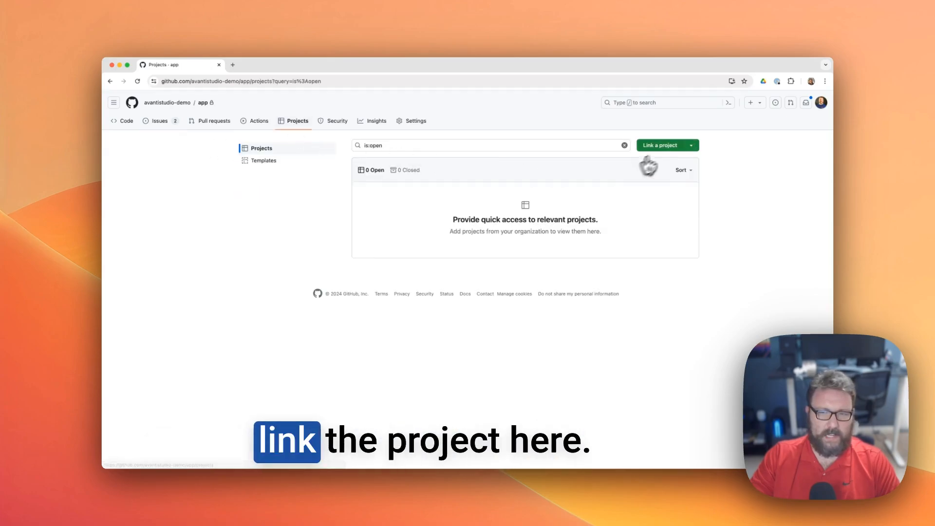
click(668, 146)
click(606, 201)
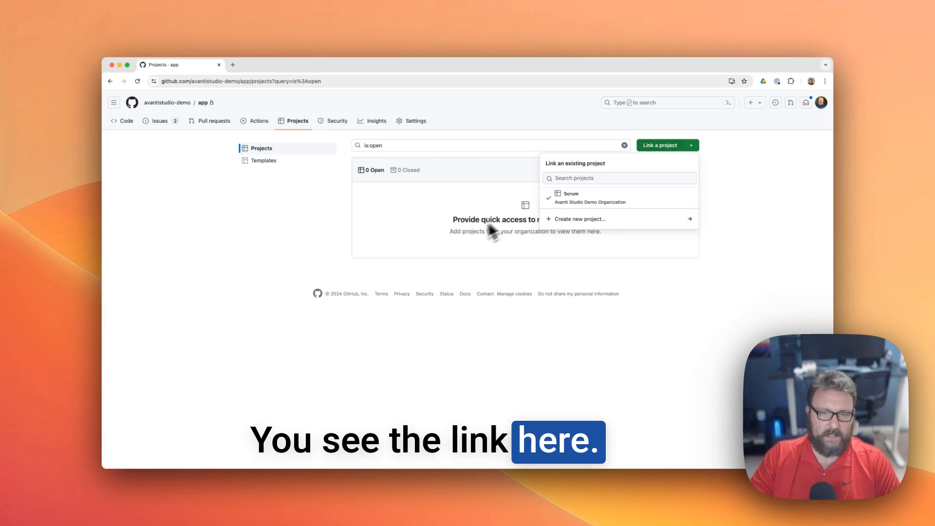
click(477, 239)
Step: Open the linked Scrum project and review the activity history and linked epic of story issue #1
click(383, 193)
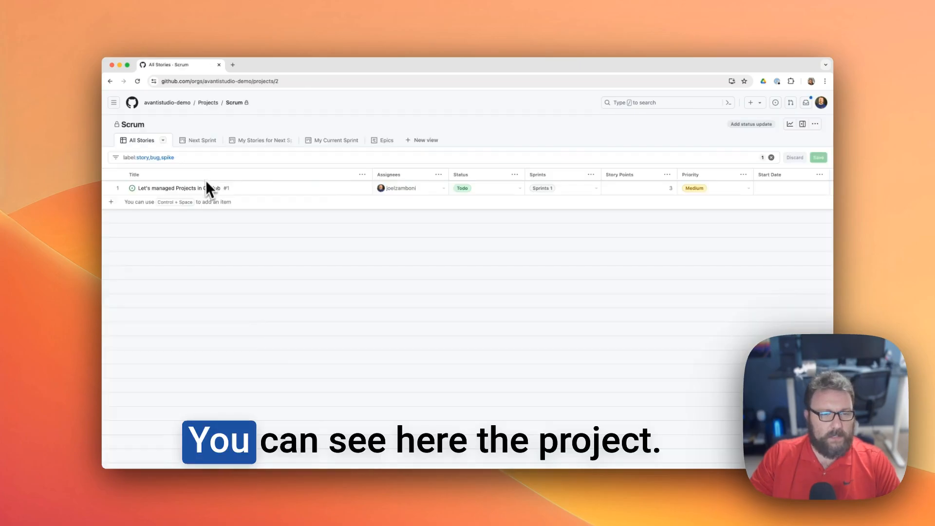
click(210, 189)
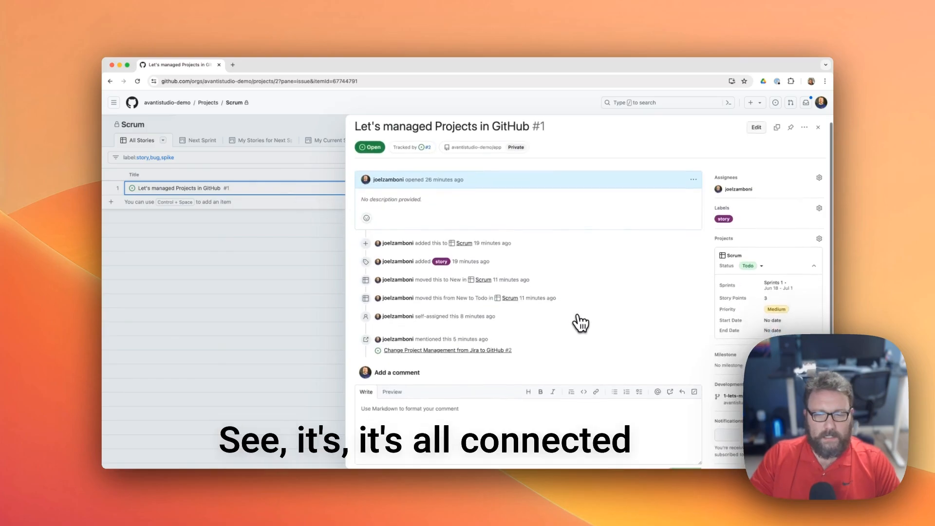
scroll(577, 321, down, 2)
scroll(577, 321, up, 2)
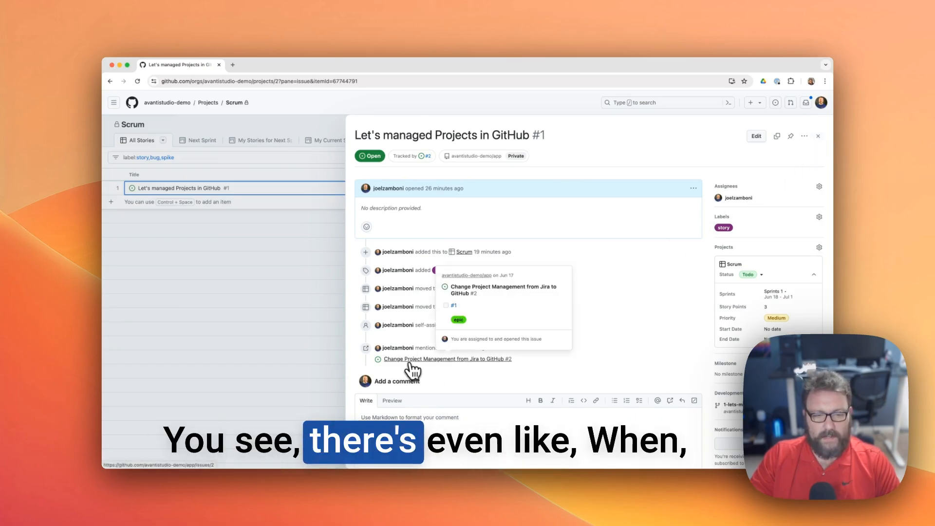
mouse_move(399, 351)
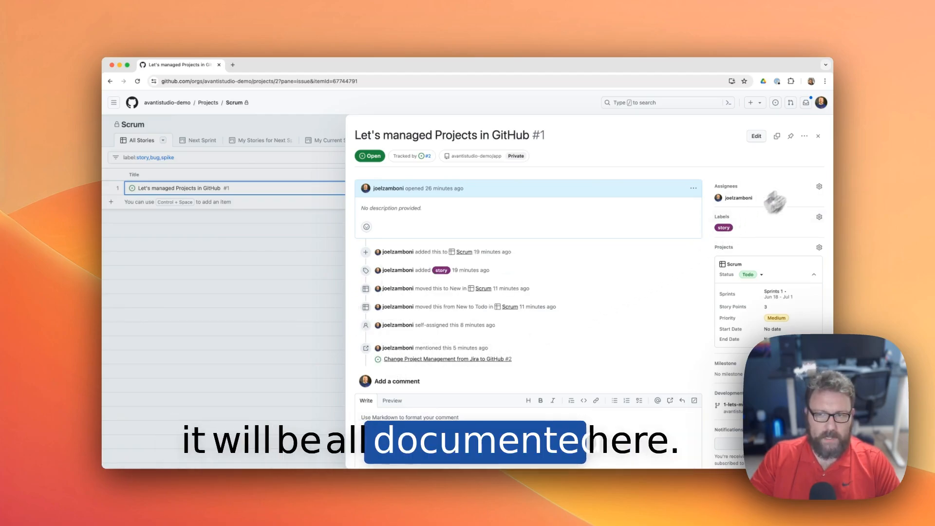
click(819, 137)
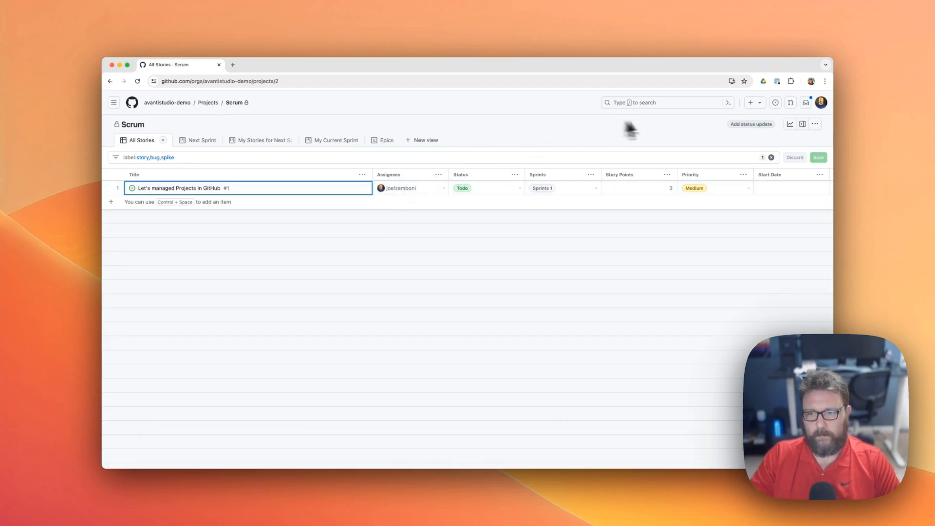
Step: Turn on the Scrum project's Auto-add to project workflow for the app repository
click(815, 125)
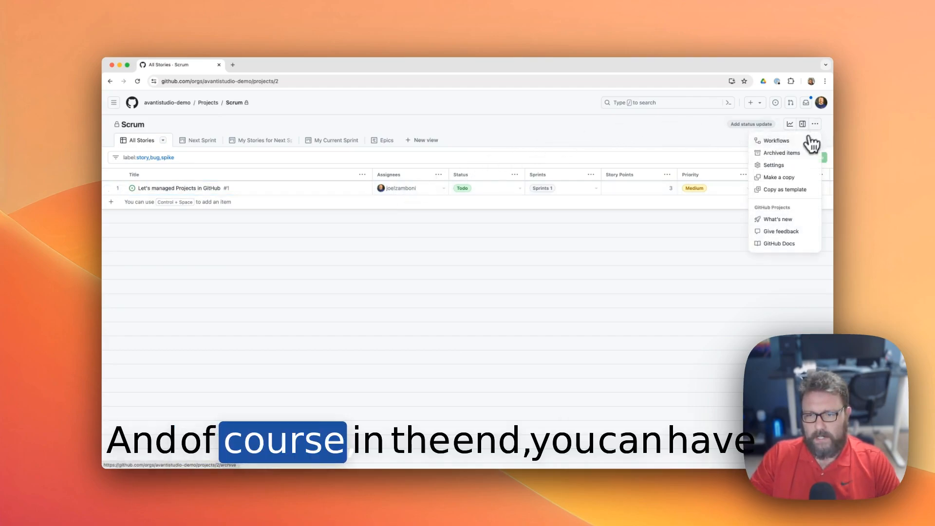
click(790, 141)
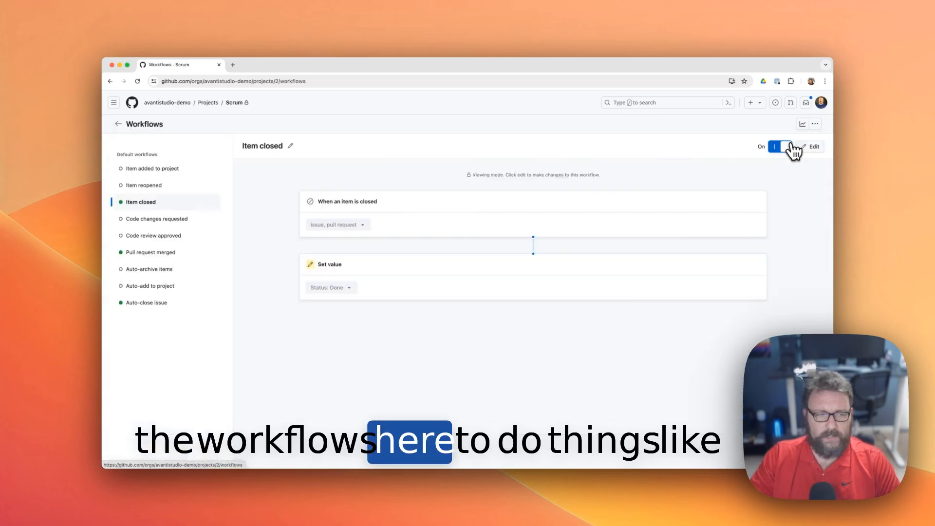
click(173, 287)
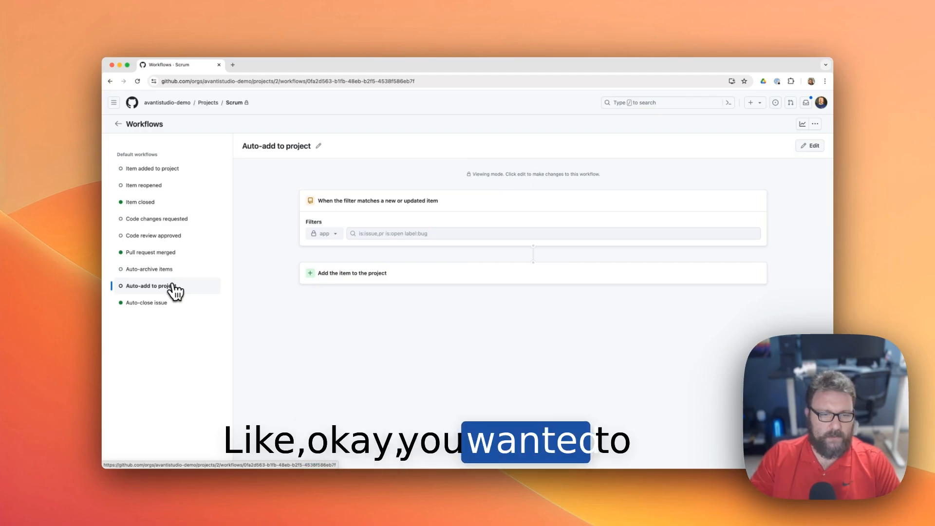
click(808, 146)
click(784, 146)
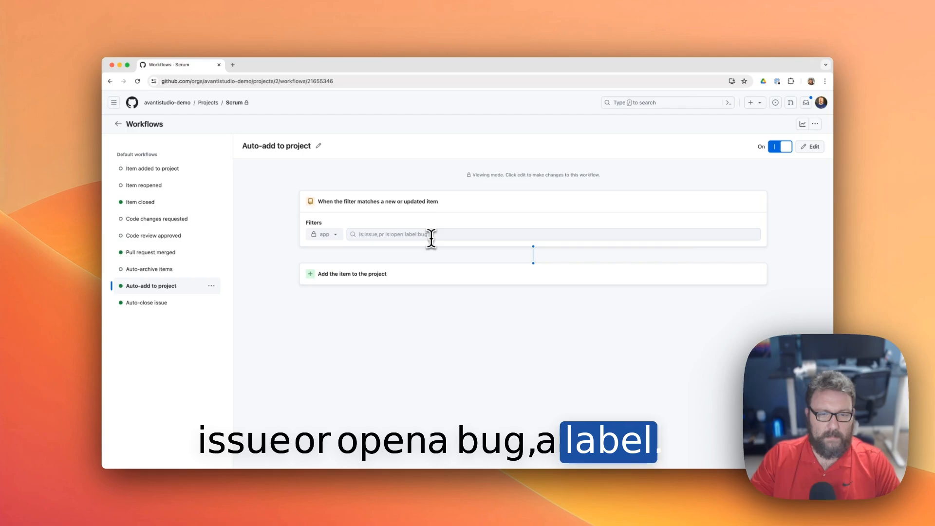
Step: Extend the Auto-add to project filter to is:issue,pr is:open label:bug,epic,story,spike and save the workflow
click(812, 147)
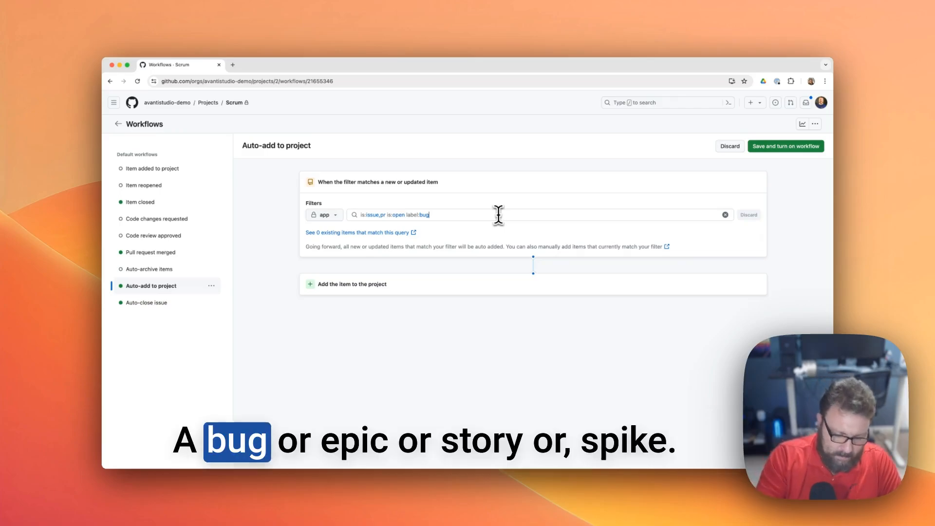
text(,)
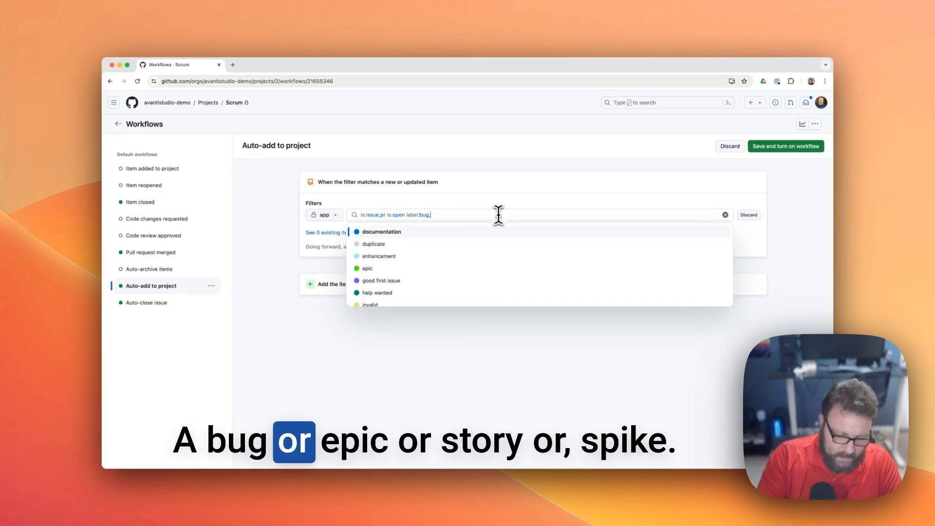
text(epic,)
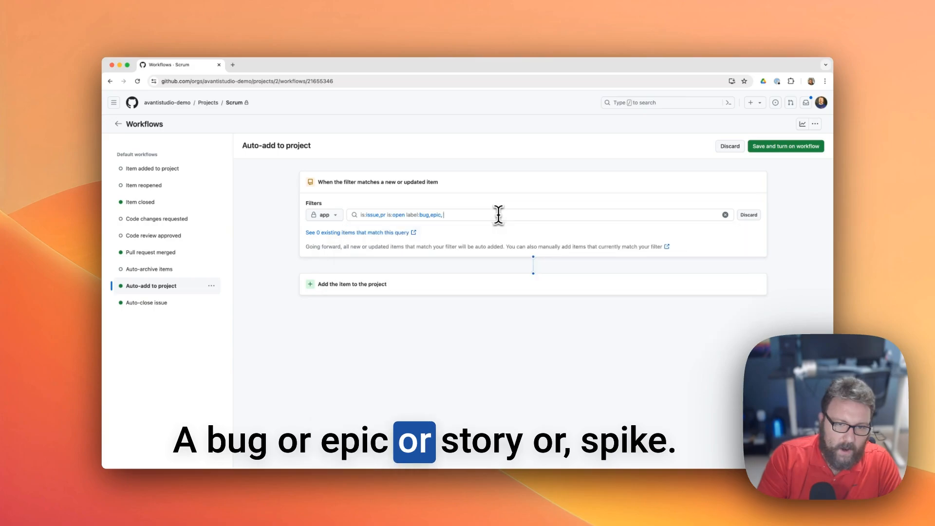
text(story,)
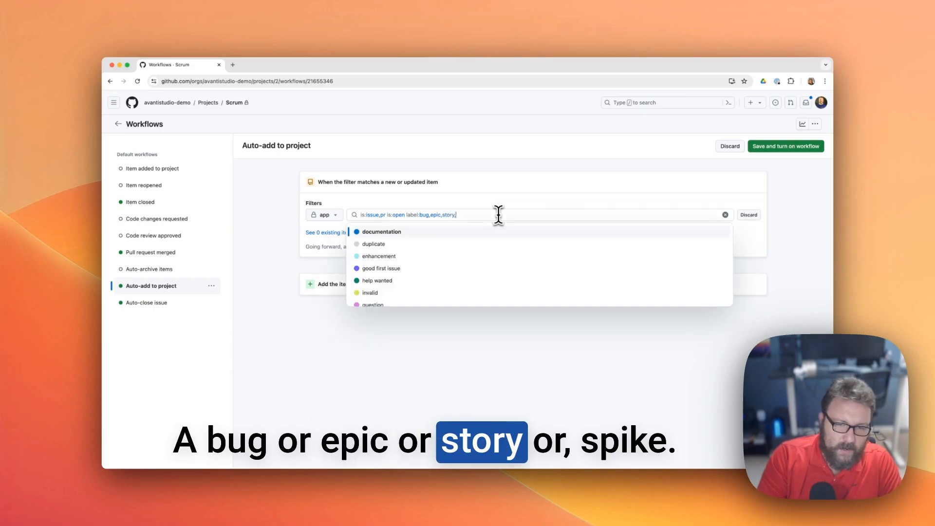
text(s)
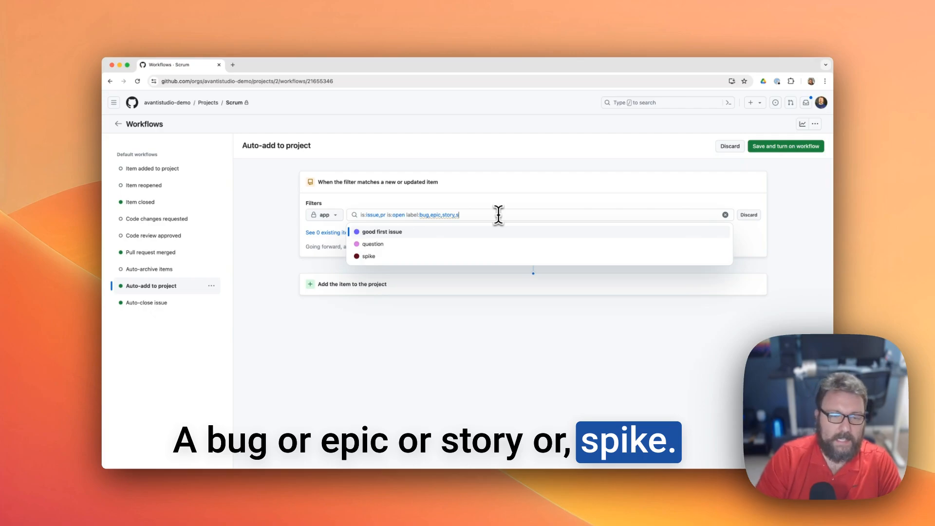
key(Down)
key(Down)
key(Return)
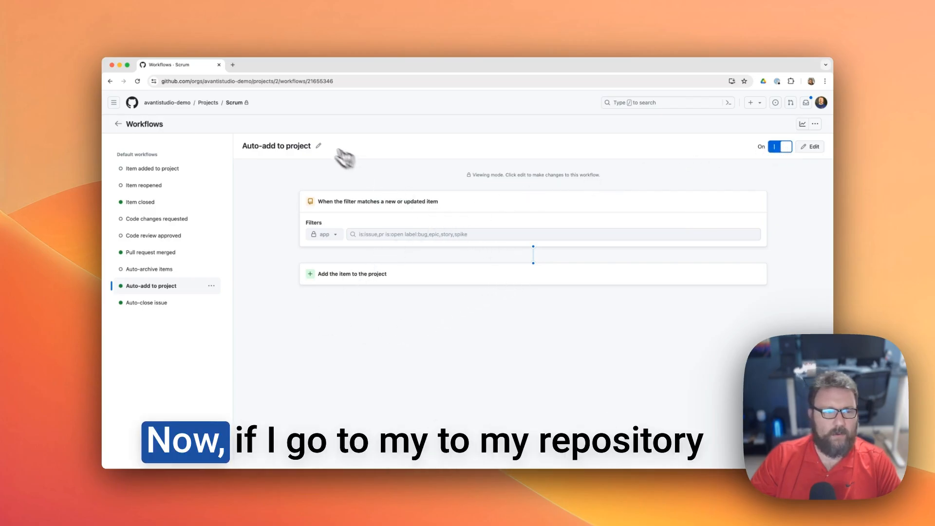
Step: Create an unlabeled issue titled "Let's test the automation" in the organization's app repository, and start another new issue
click(187, 103)
click(188, 122)
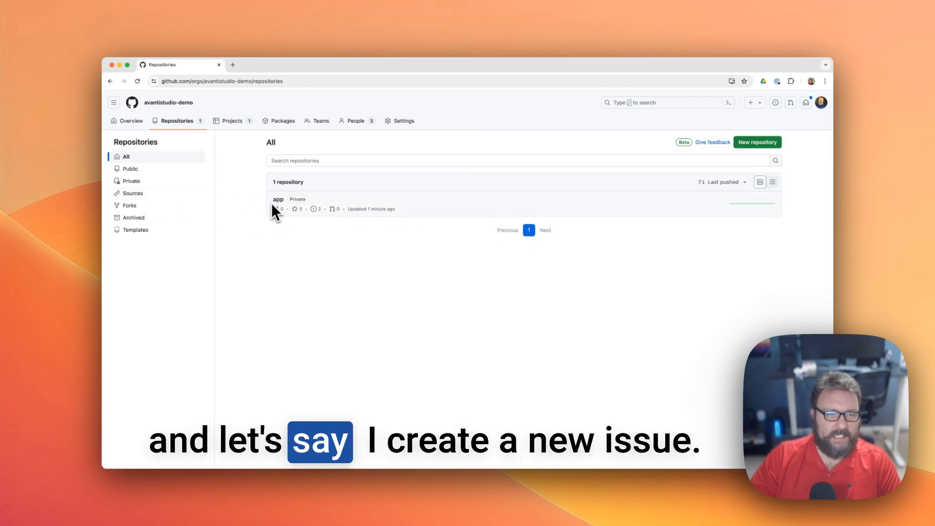
click(277, 200)
click(160, 121)
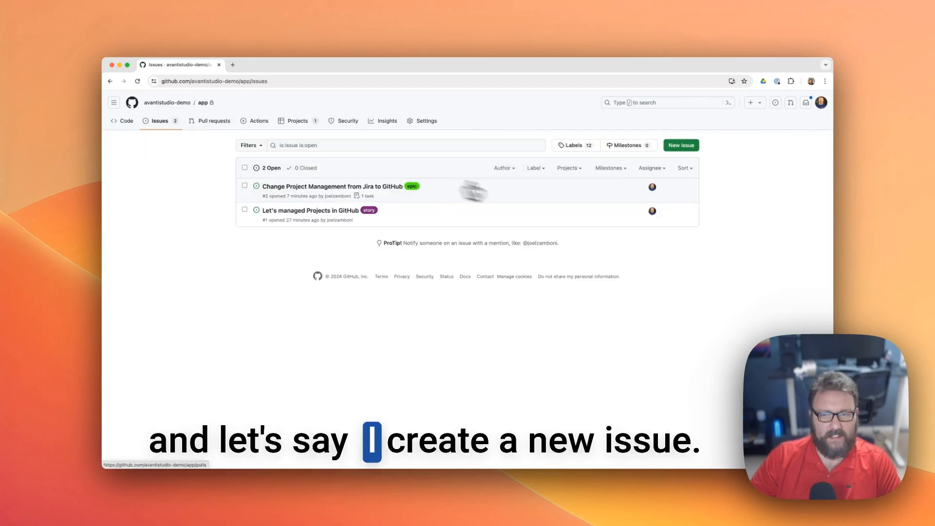
click(681, 146)
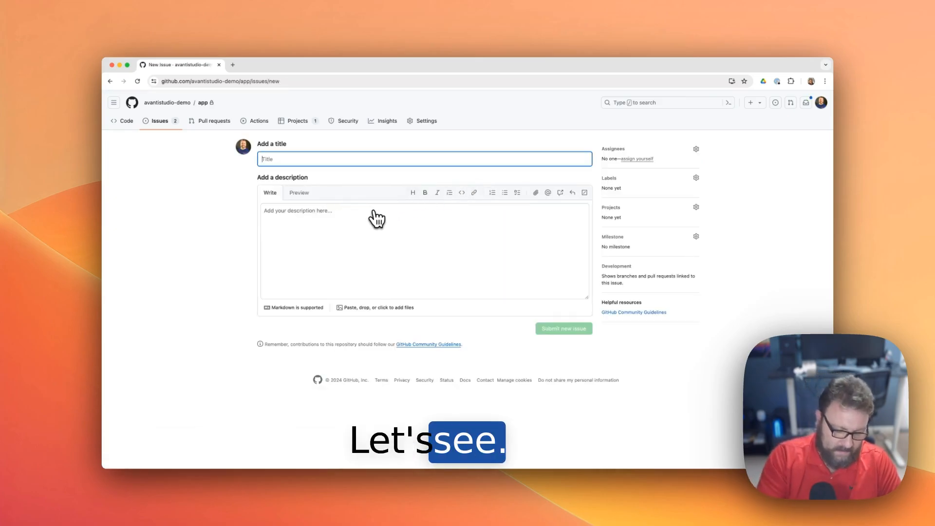
text(Let 's test the automat)
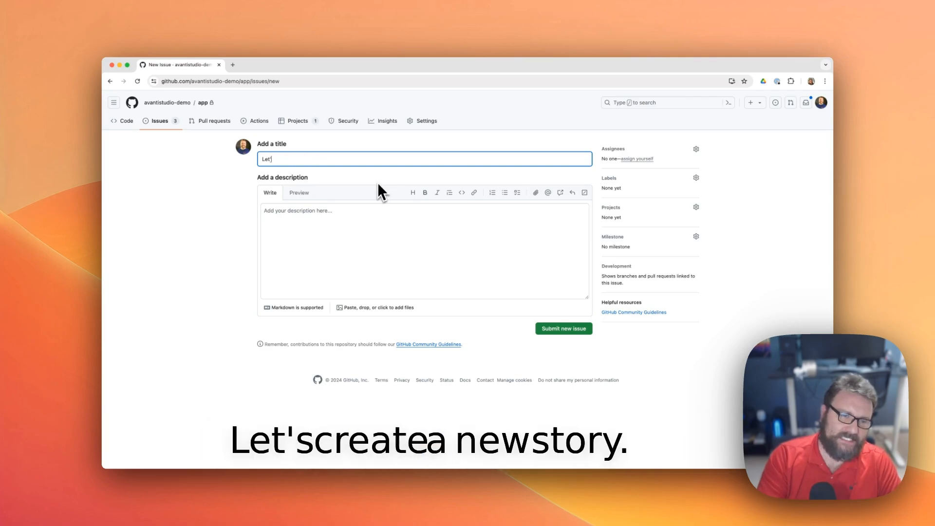
Step: Title the new issue "Let's create a new story", apply the story label, and submit it
text('s )
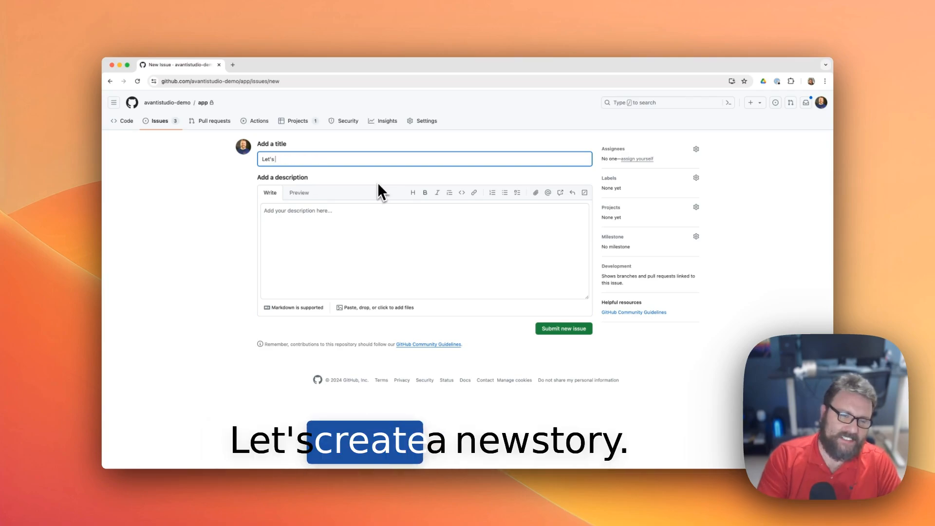
text(create a n)
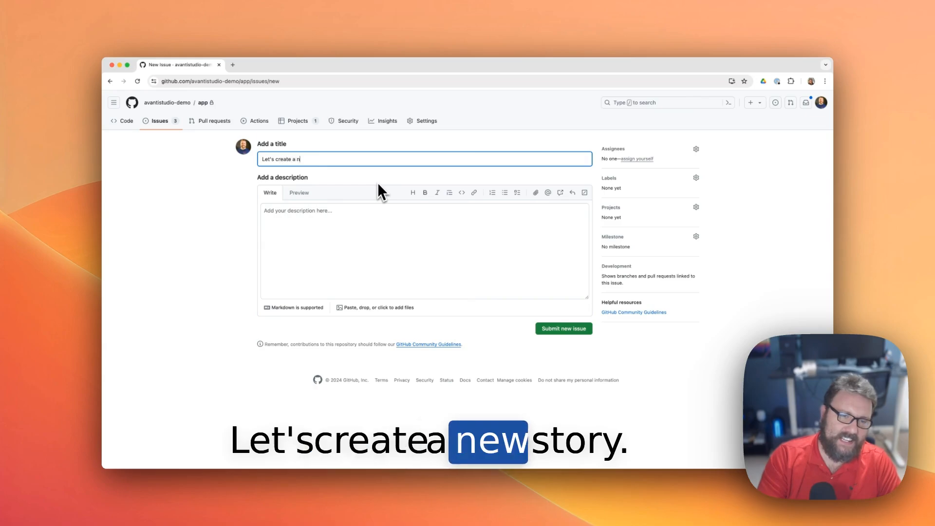
text(ew story)
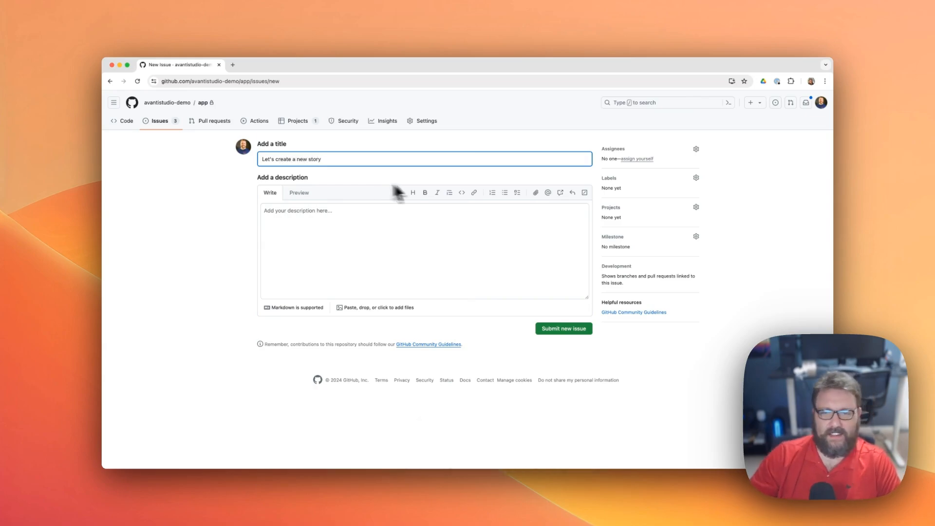
click(696, 179)
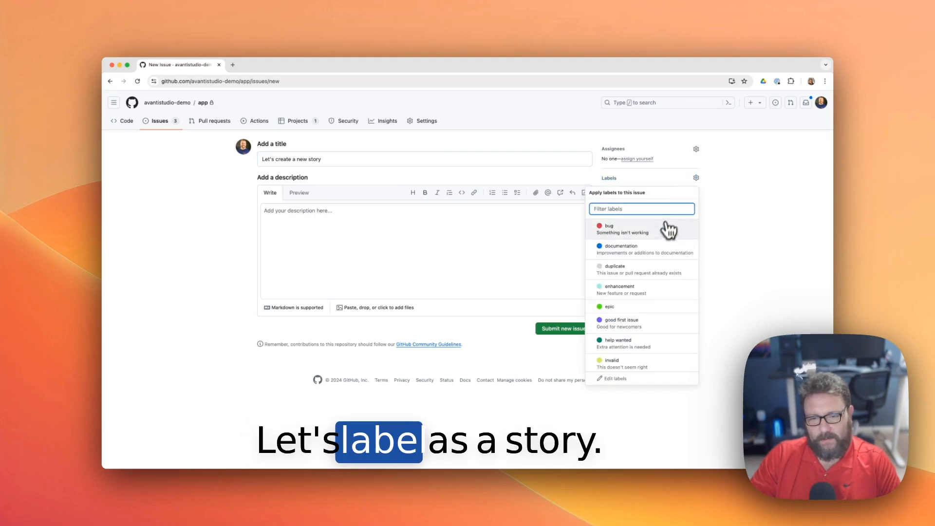
text(st)
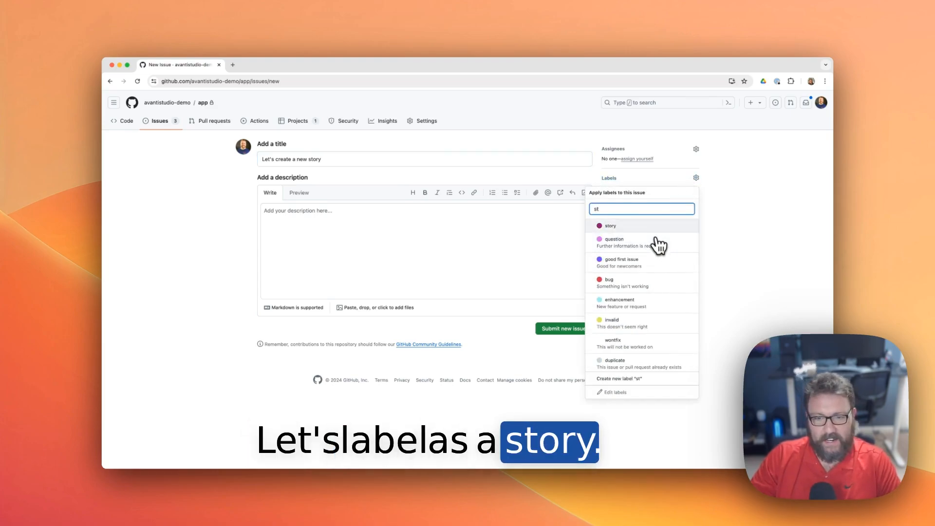
click(656, 231)
click(556, 275)
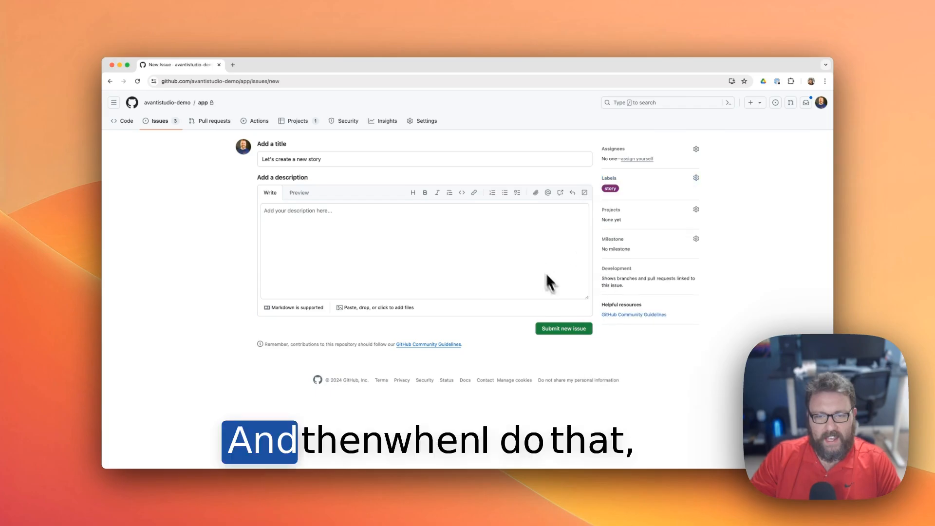
click(565, 329)
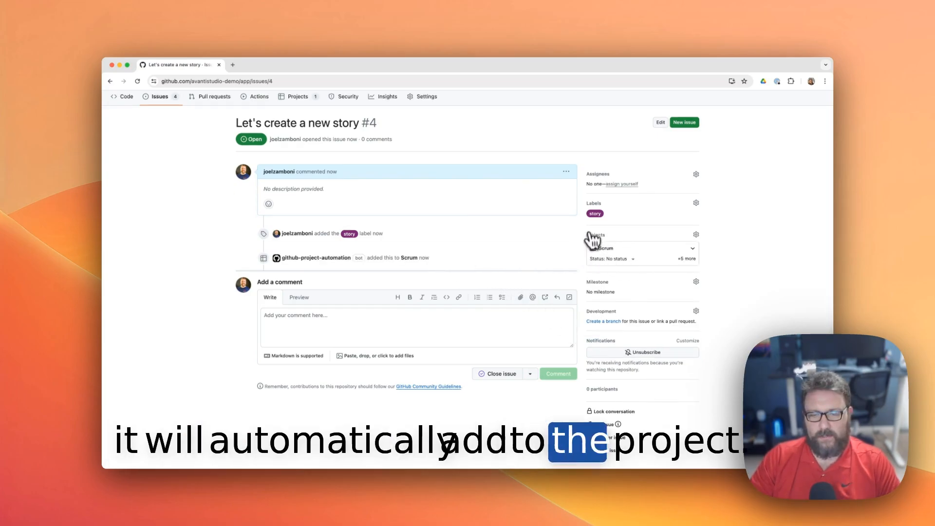
Step: Check the app repository's issue list and the Scrum project's All Stories view for the new story
click(160, 97)
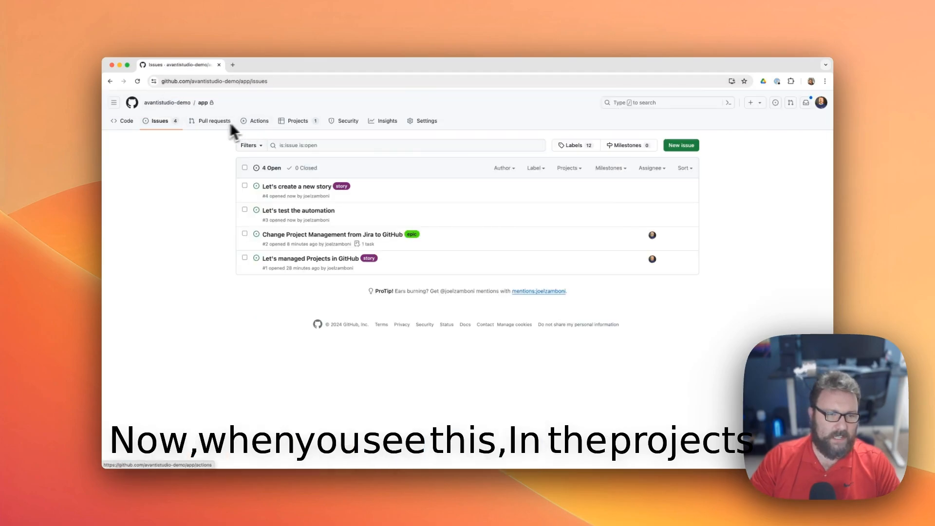
click(295, 123)
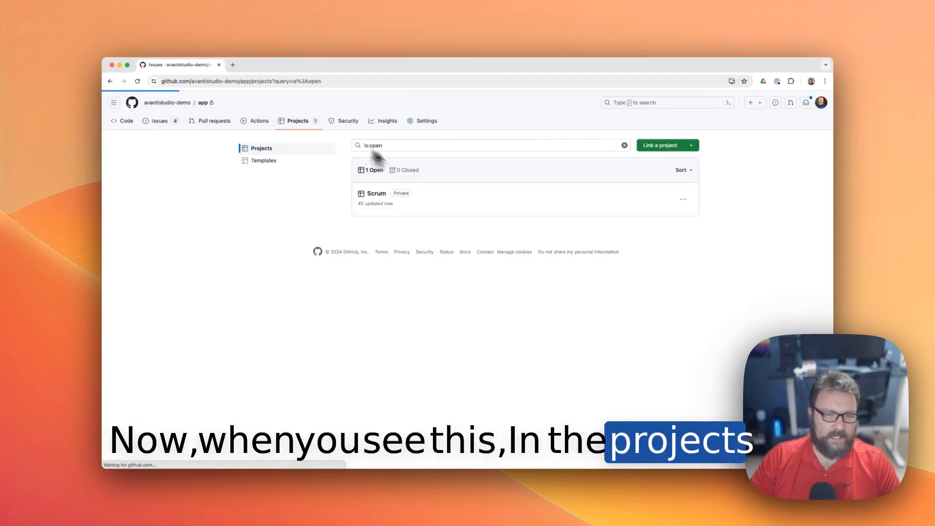
click(380, 199)
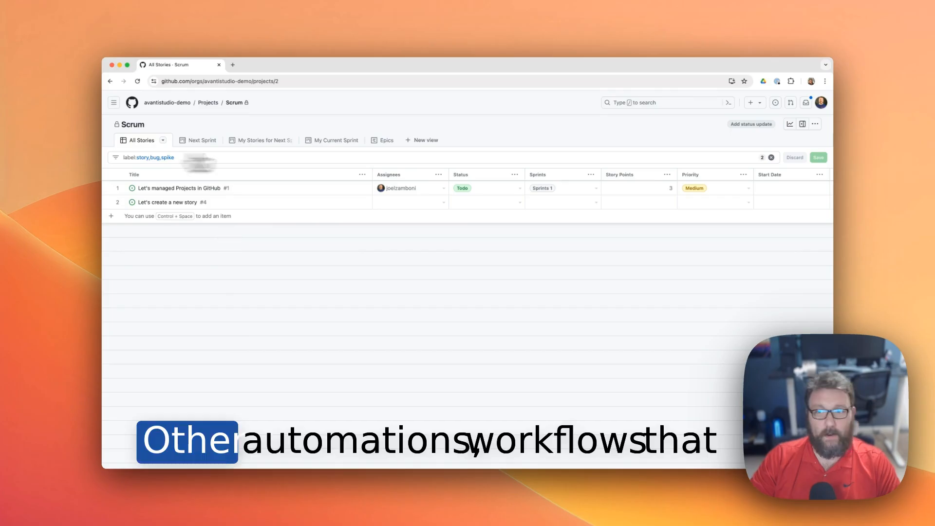
Step: Save and turn on the Scrum project's Item reopened workflow so reopened issues and pull requests get the Todo status
click(815, 124)
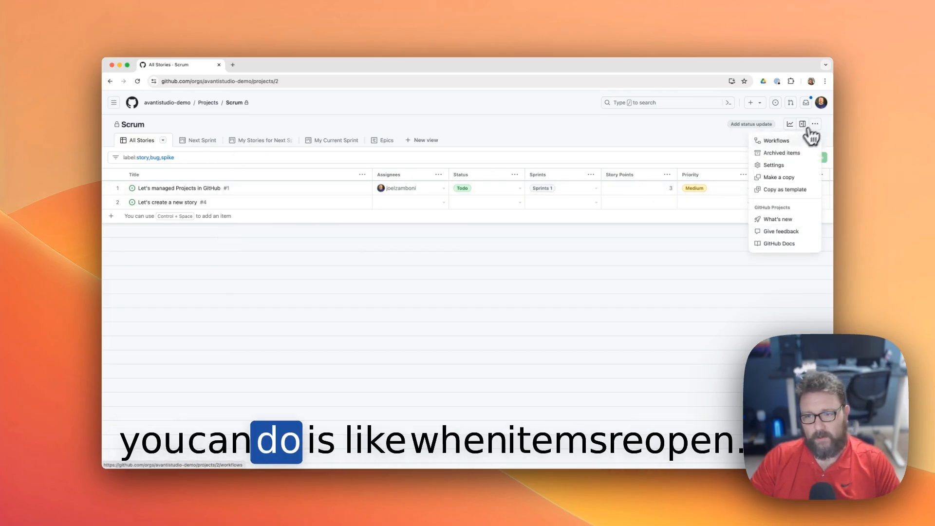
click(793, 141)
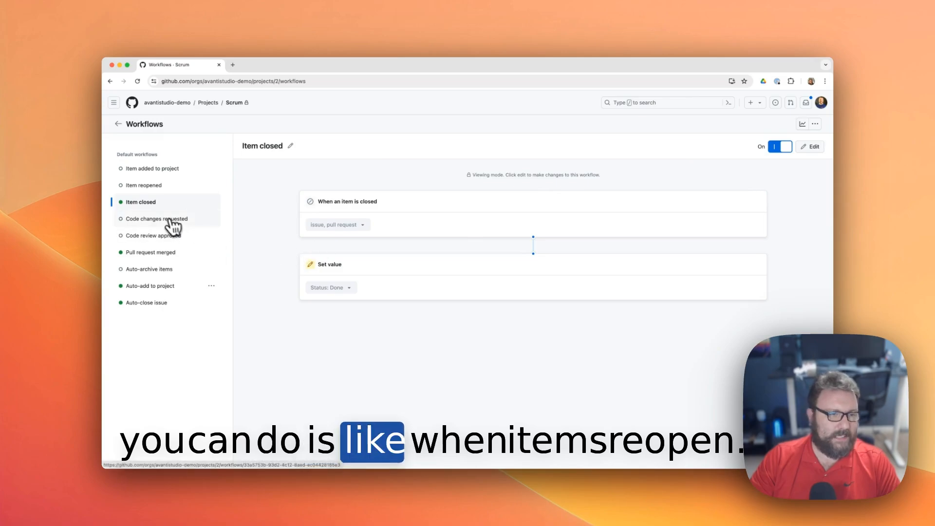
click(157, 189)
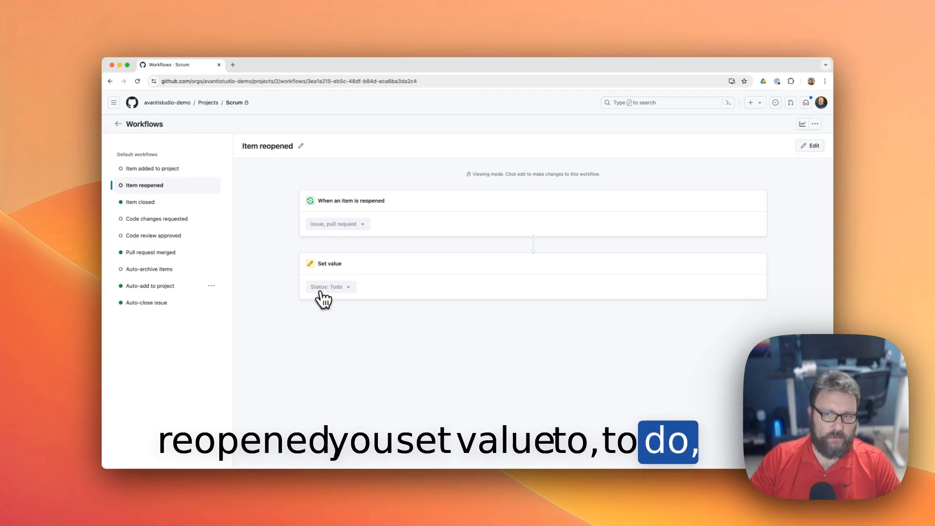
click(811, 146)
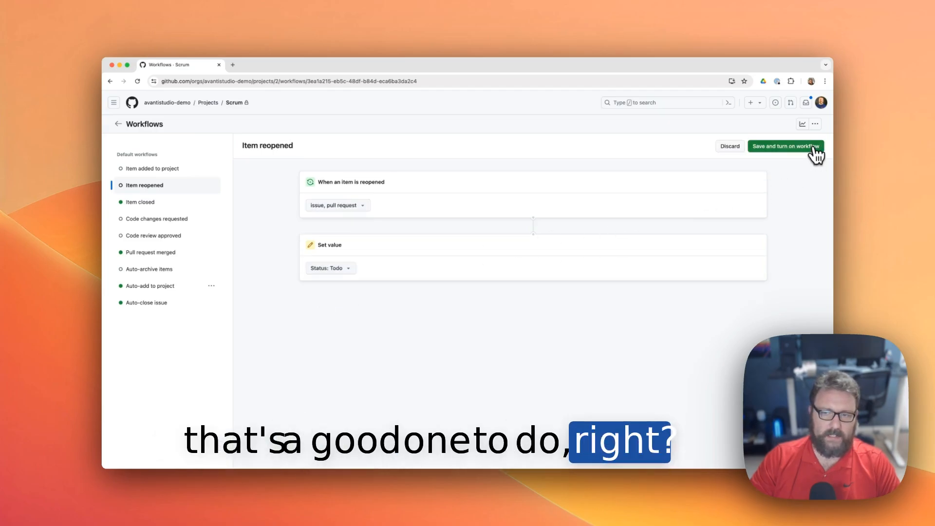
click(784, 147)
Step: Review the Auto-archive items and Item added to project workflows, and return to the project's All Stories view
click(177, 272)
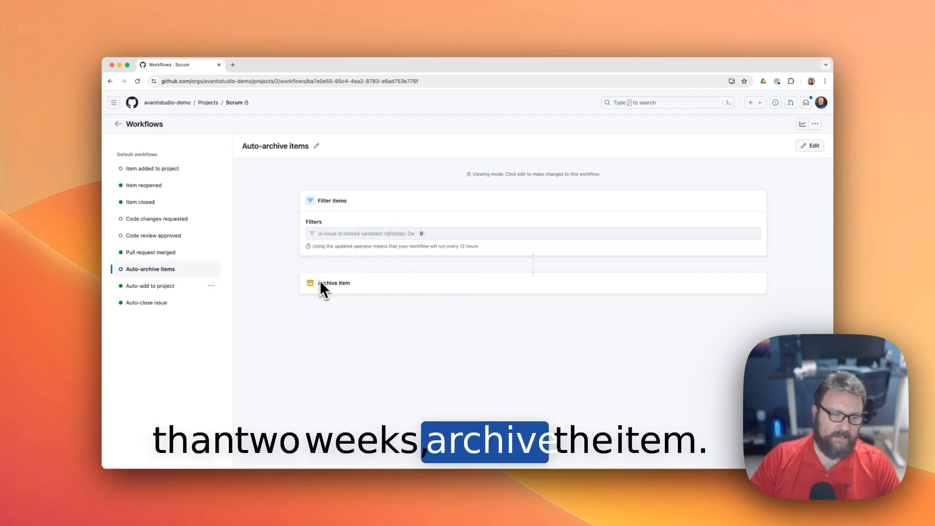
click(179, 169)
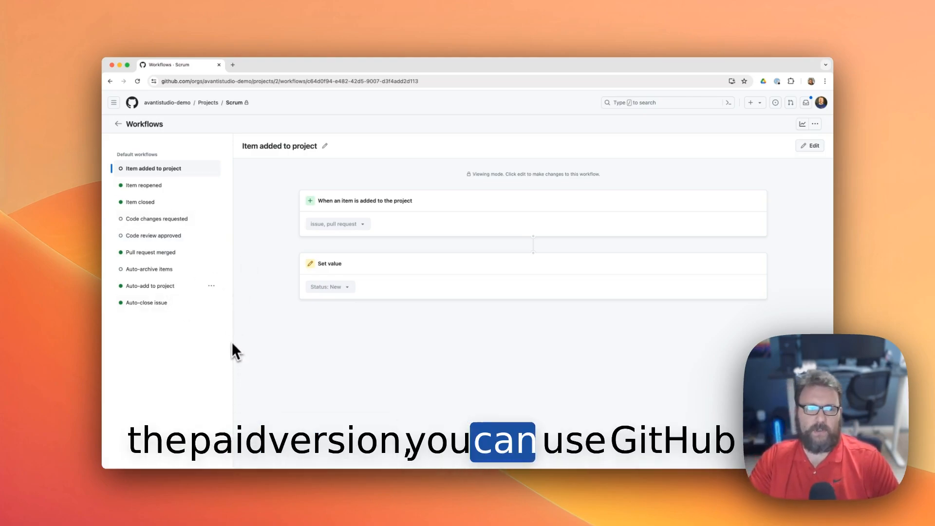
click(118, 124)
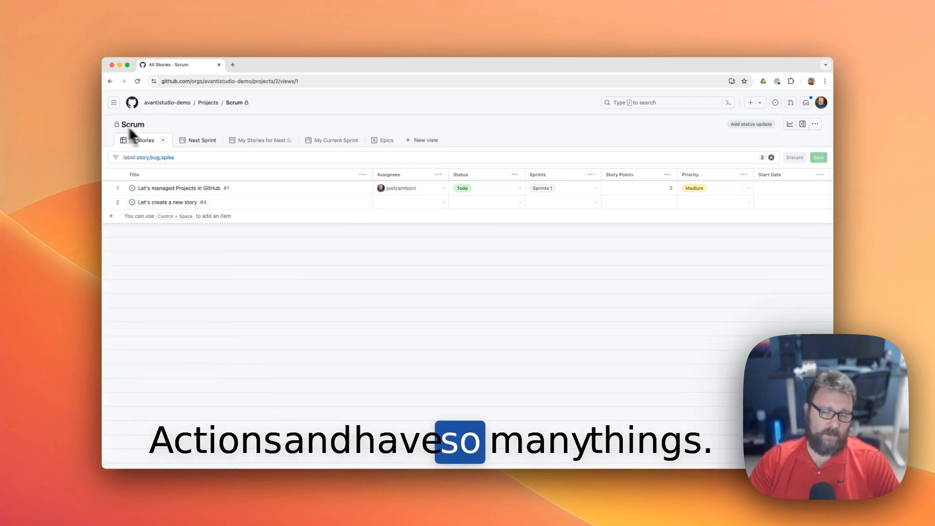